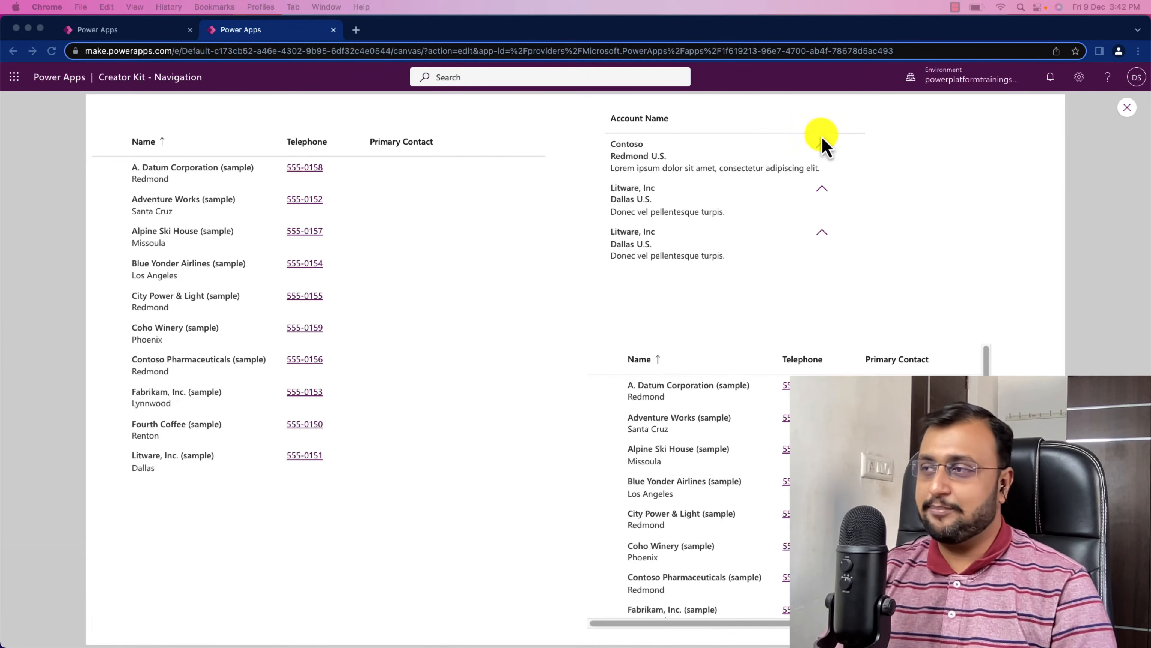
# - Preview the Details View -2 screen, try selecting each row of its country list, and return to the Details View -1 screen
pyautogui.click(1127, 109)
pyautogui.click(111, 430)
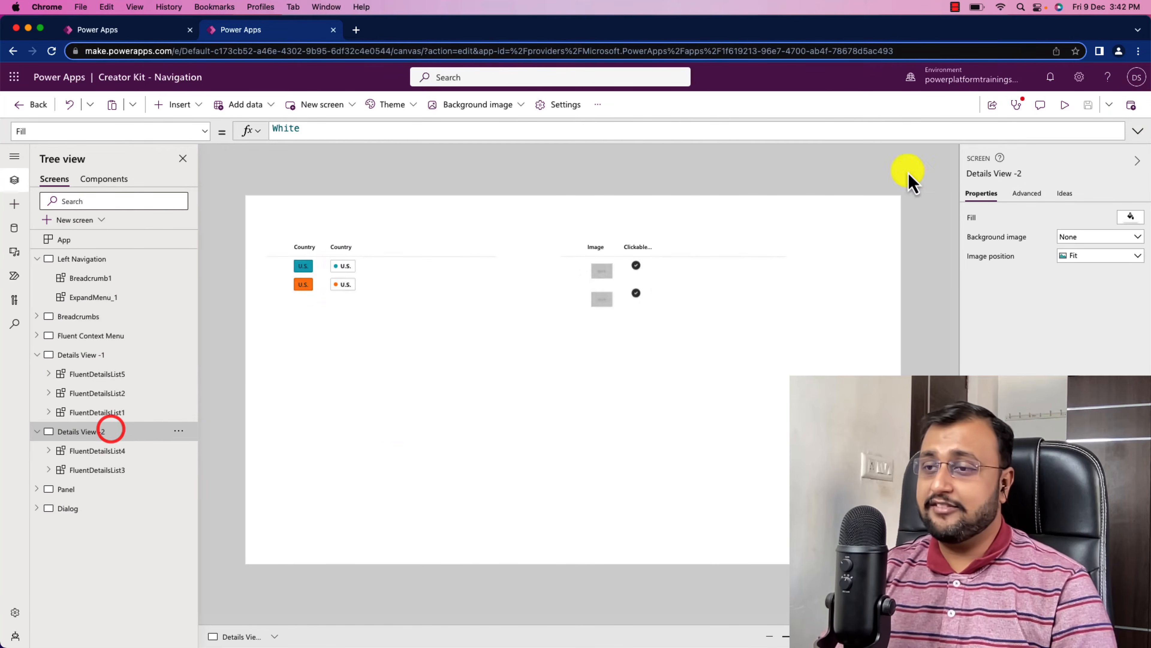
pyautogui.click(1062, 106)
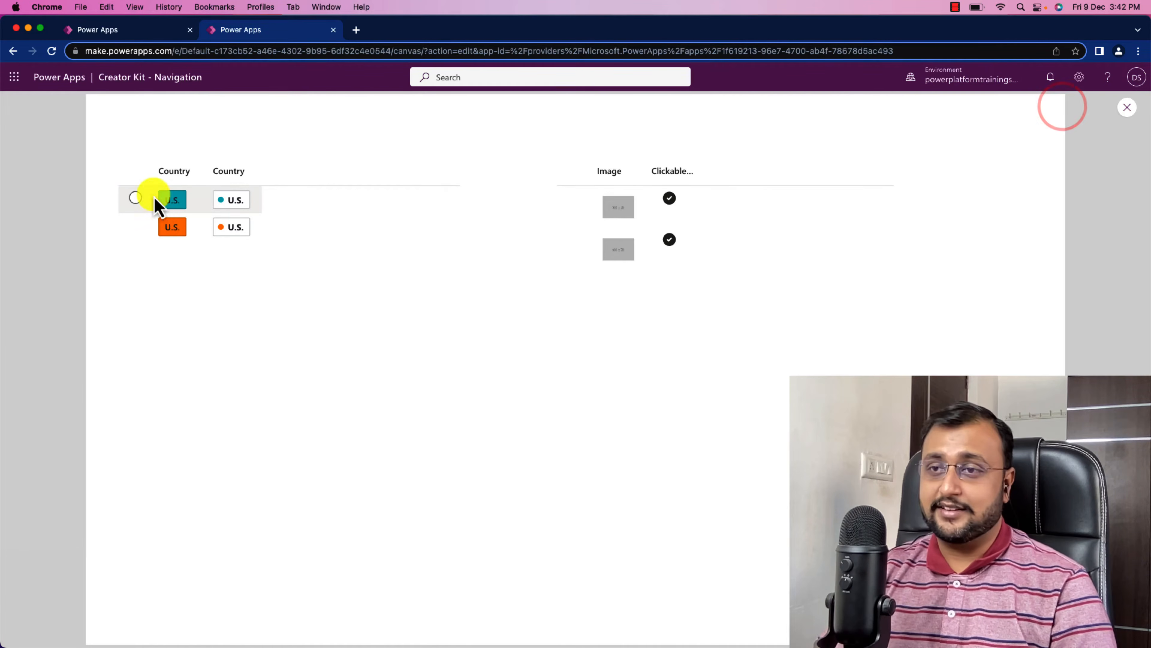
pyautogui.click(131, 200)
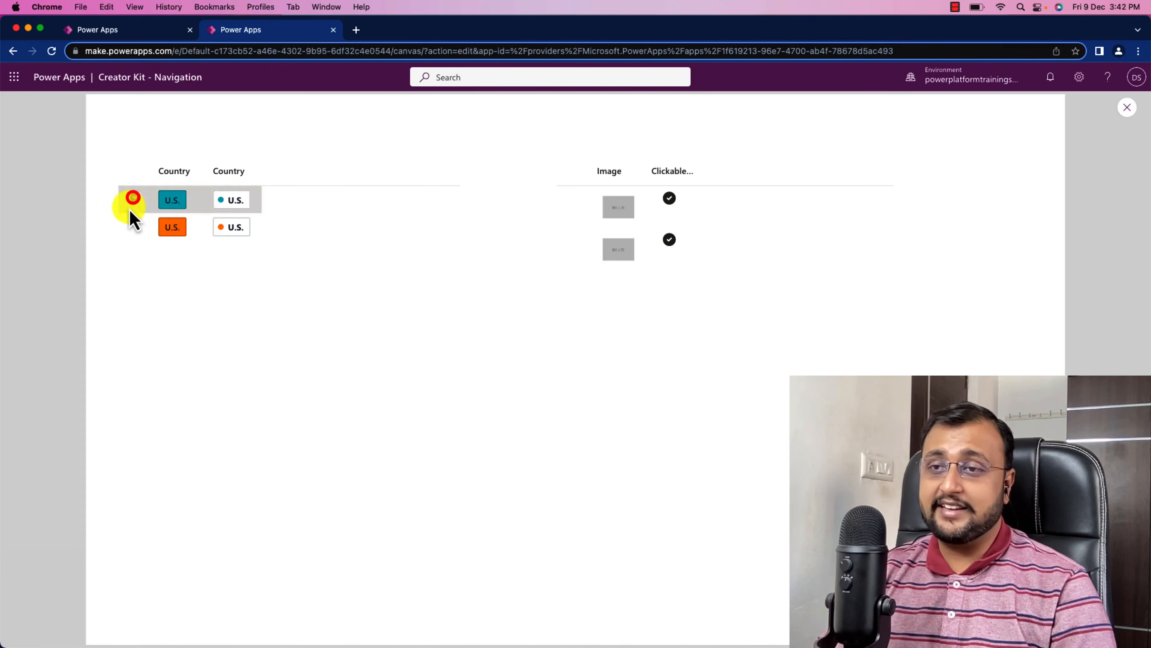
pyautogui.click(131, 224)
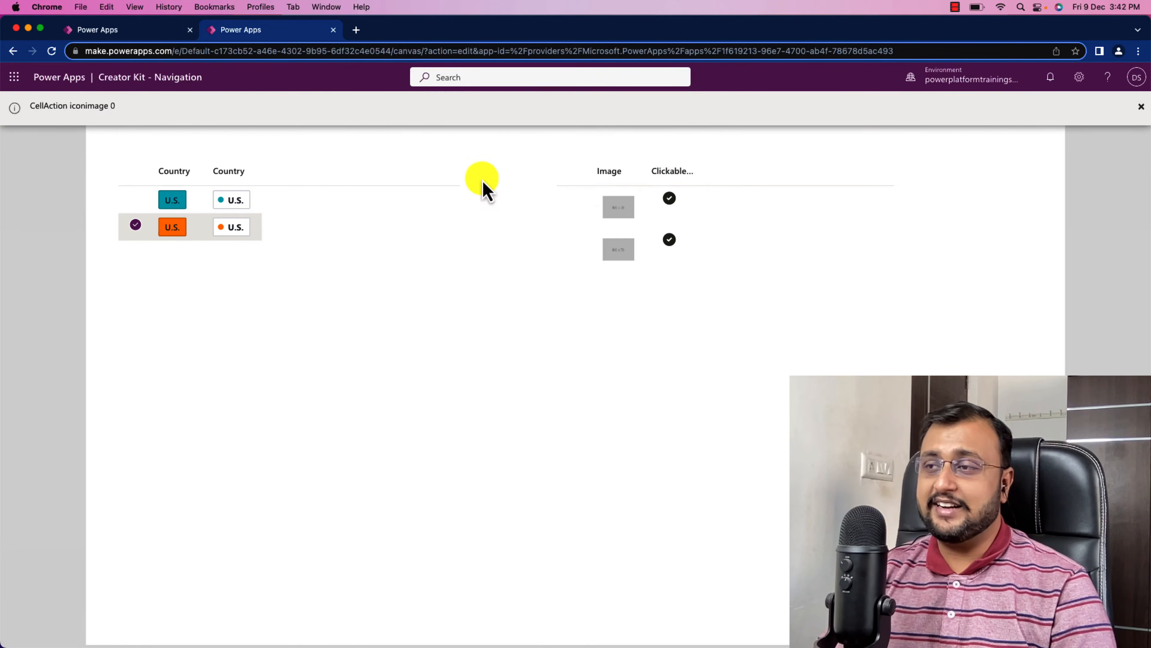
pyautogui.click(1140, 107)
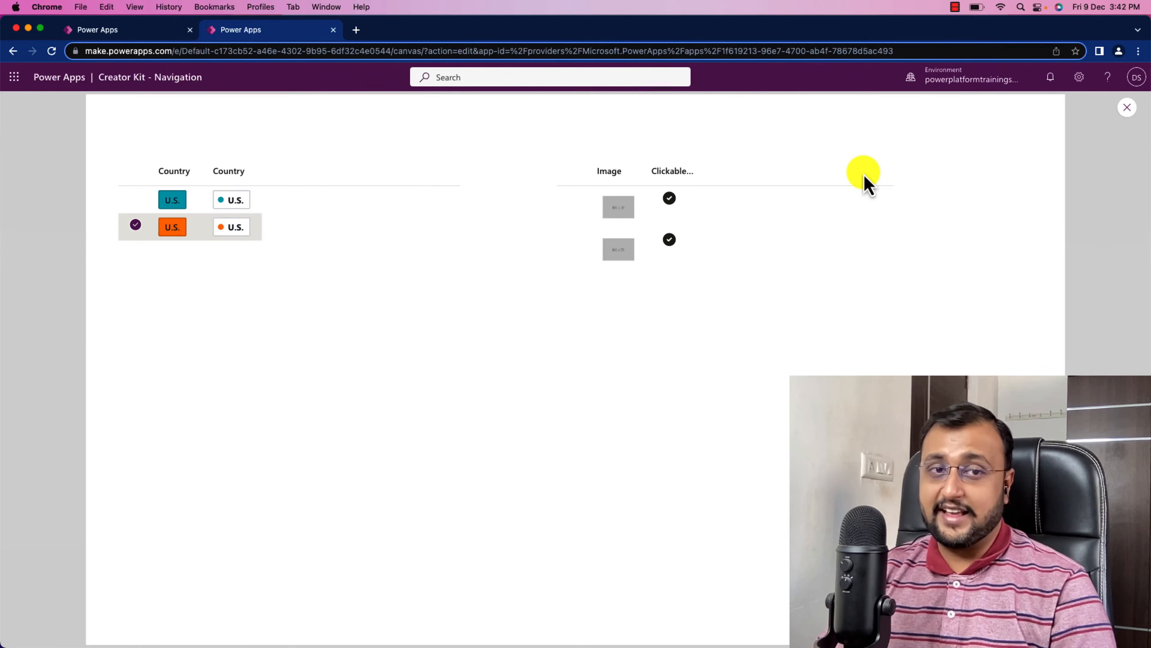
pyautogui.click(1131, 109)
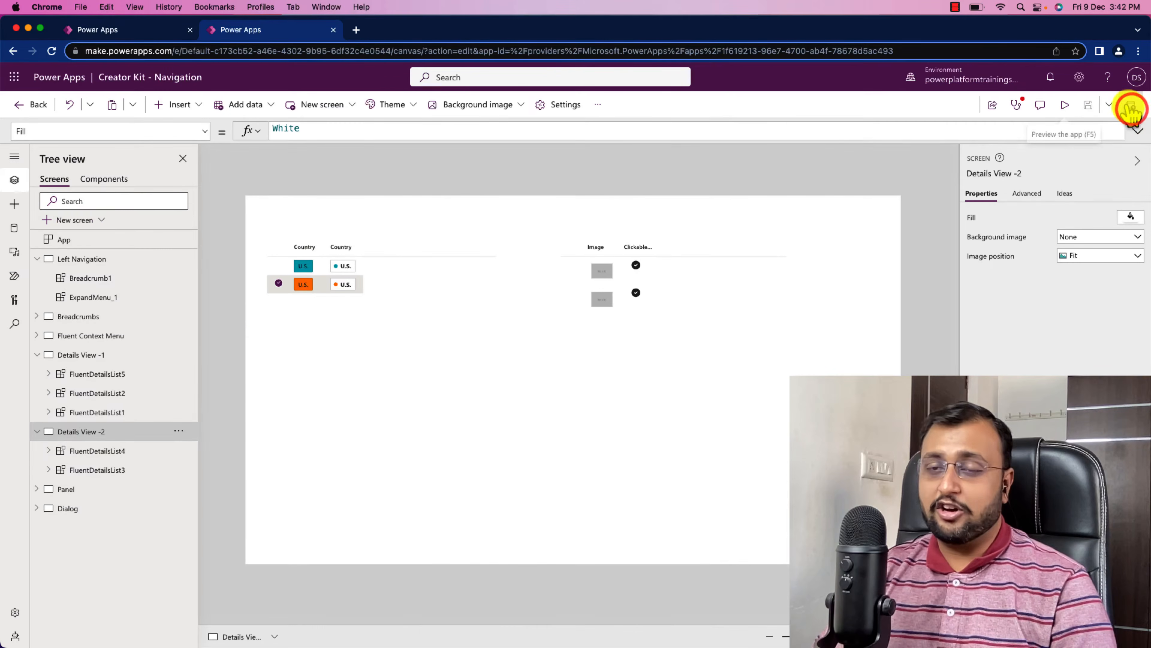
pyautogui.click(90, 355)
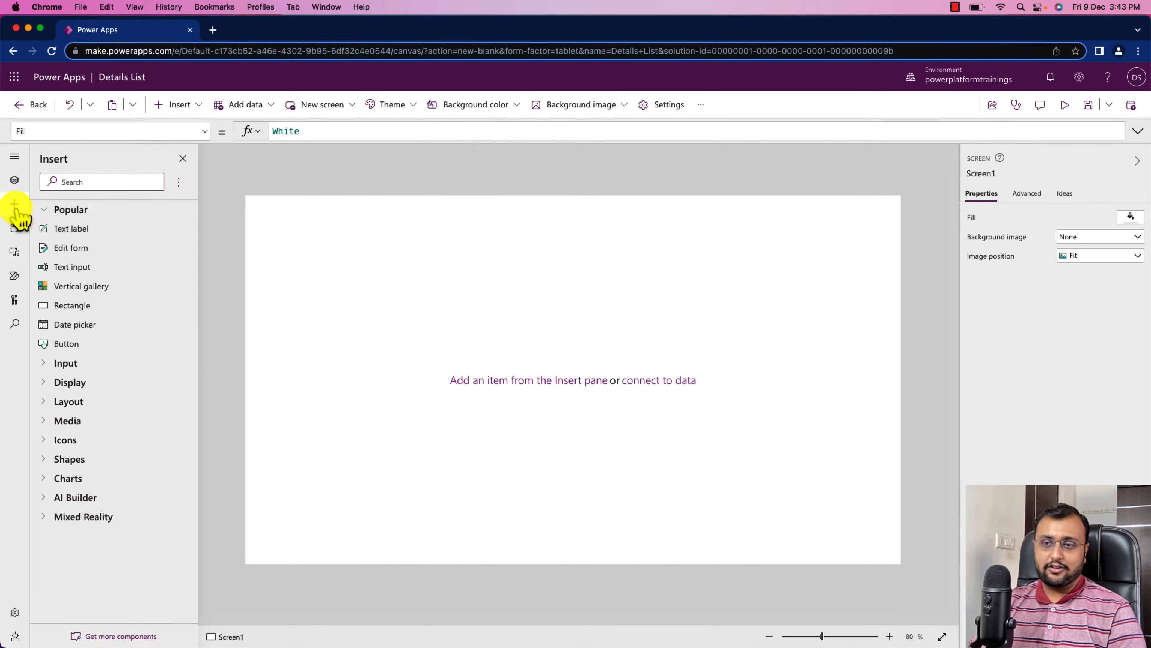
# - Import the Fluent Details List (1.0.9) code component into the Details List app and show it among the code components
pyautogui.click(136, 636)
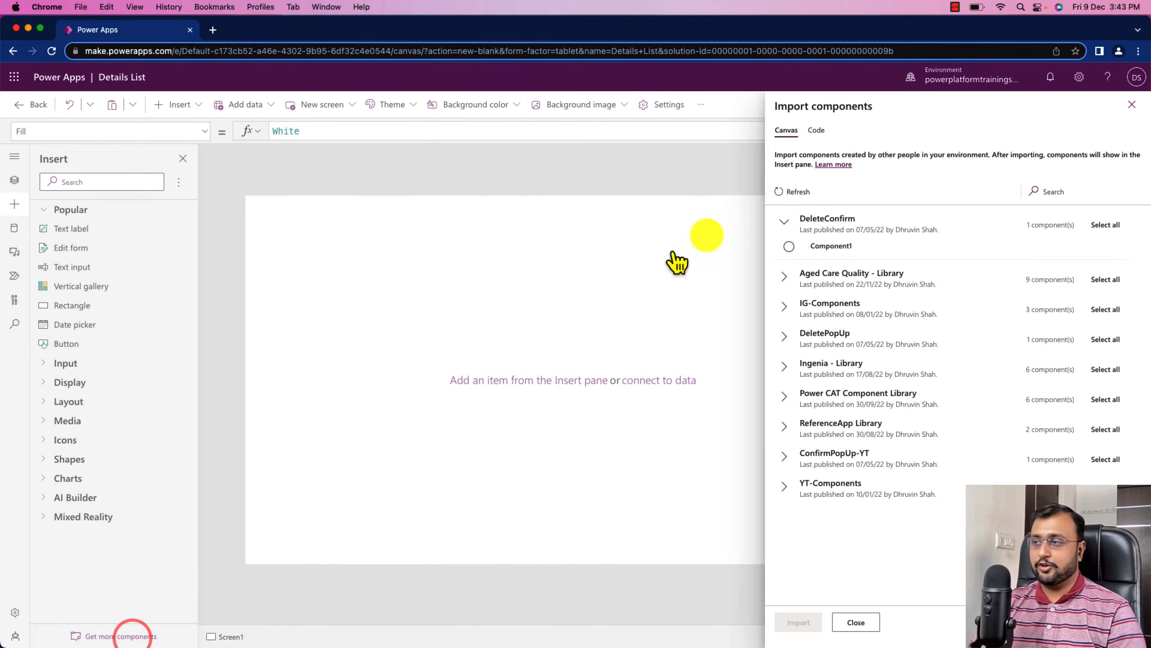
pyautogui.click(816, 134)
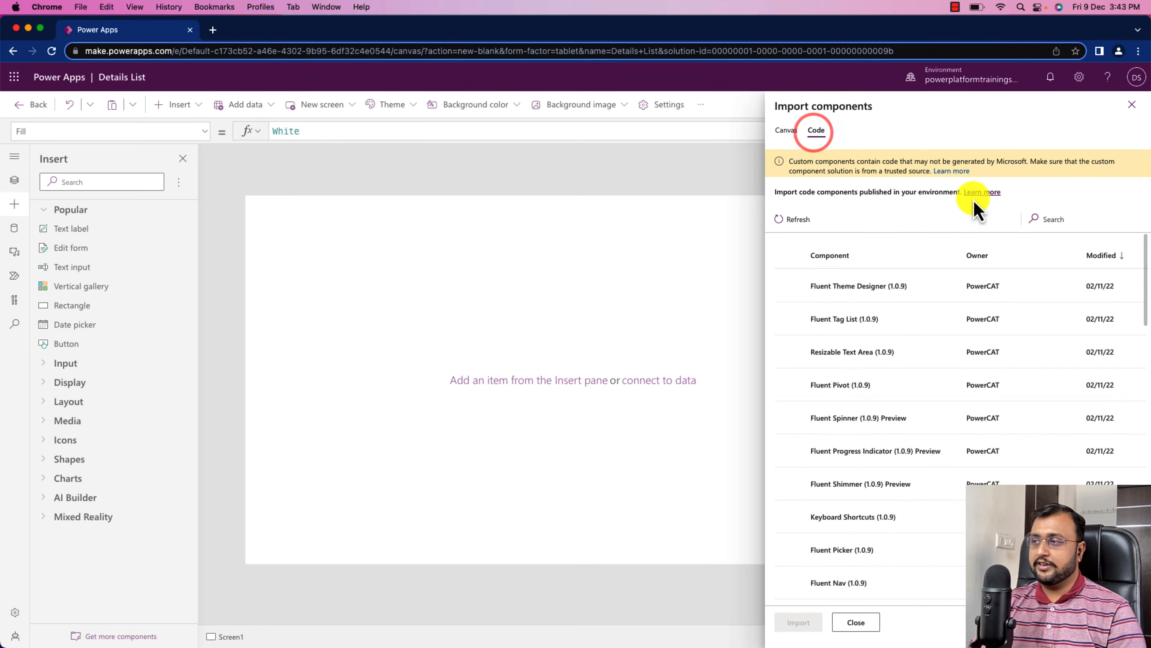
pyautogui.click(1066, 220)
pyautogui.write('det')
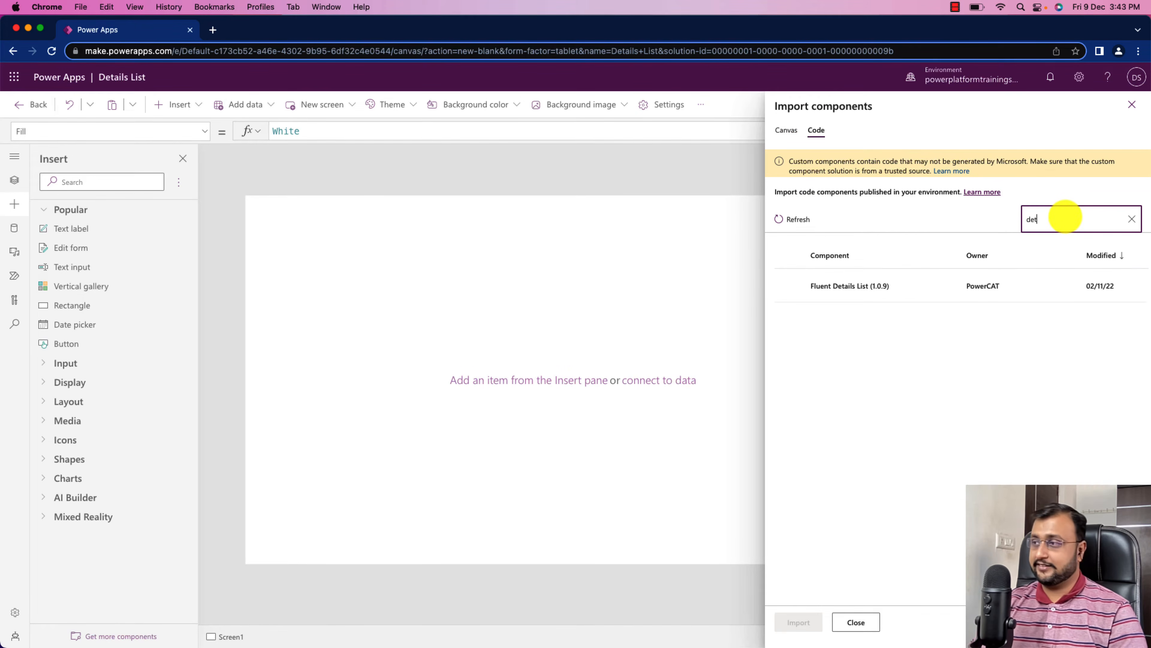
pyautogui.click(921, 288)
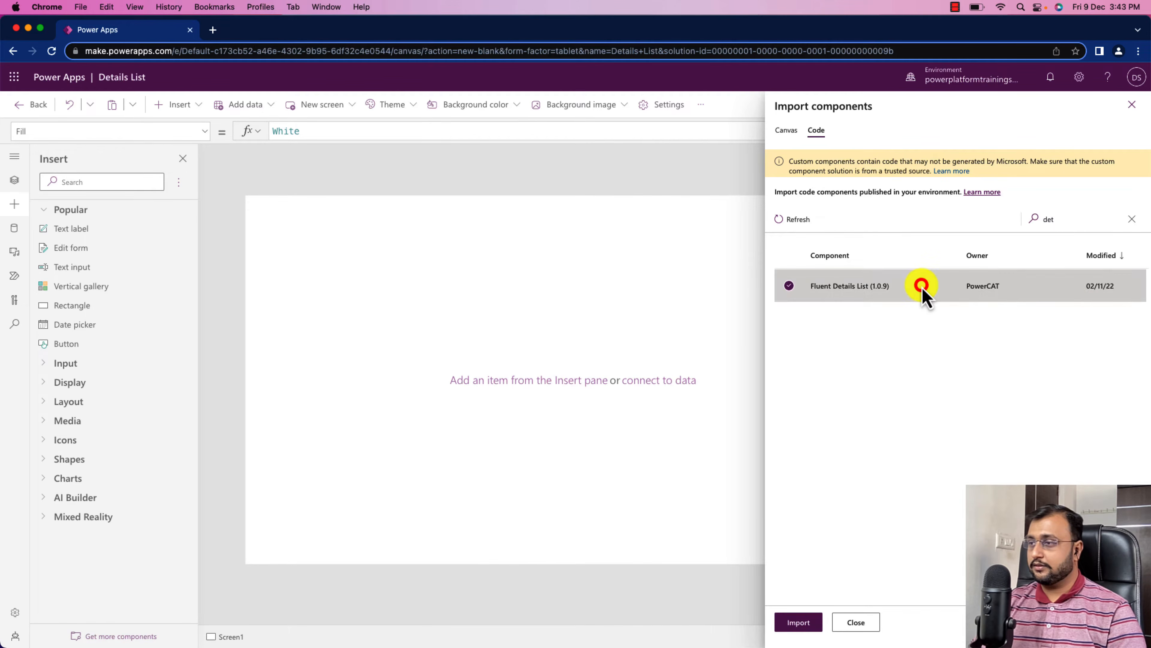
pyautogui.click(803, 624)
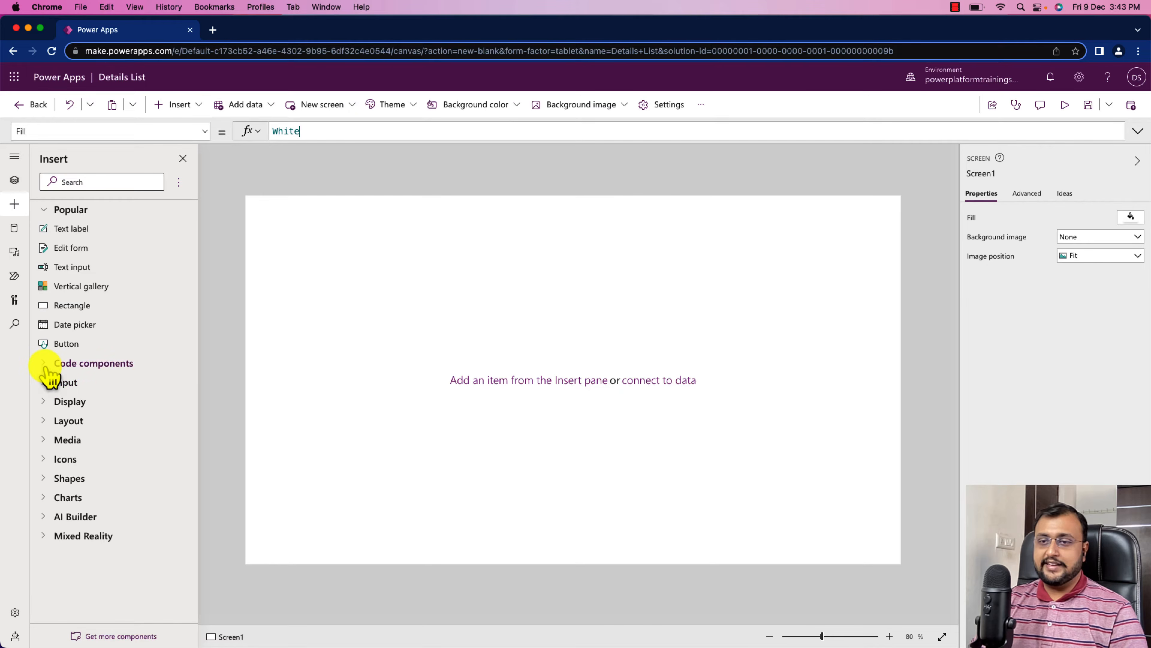
pyautogui.click(45, 364)
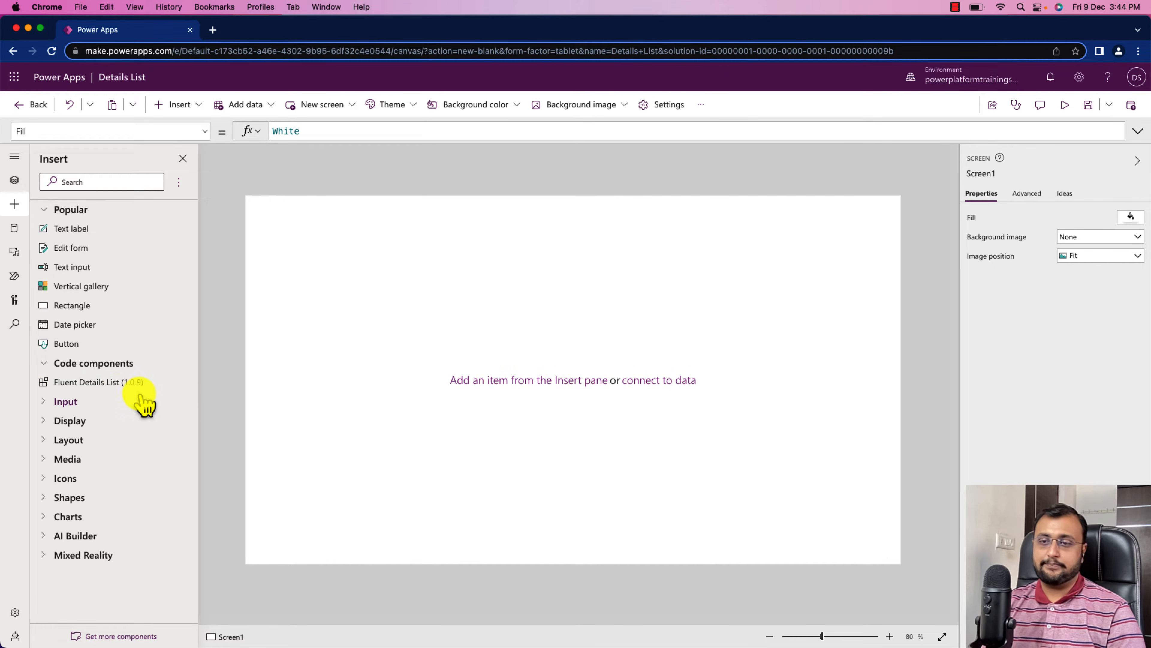
# - Add the Dataverse Accounts table as a data source of the app
pyautogui.click(14, 228)
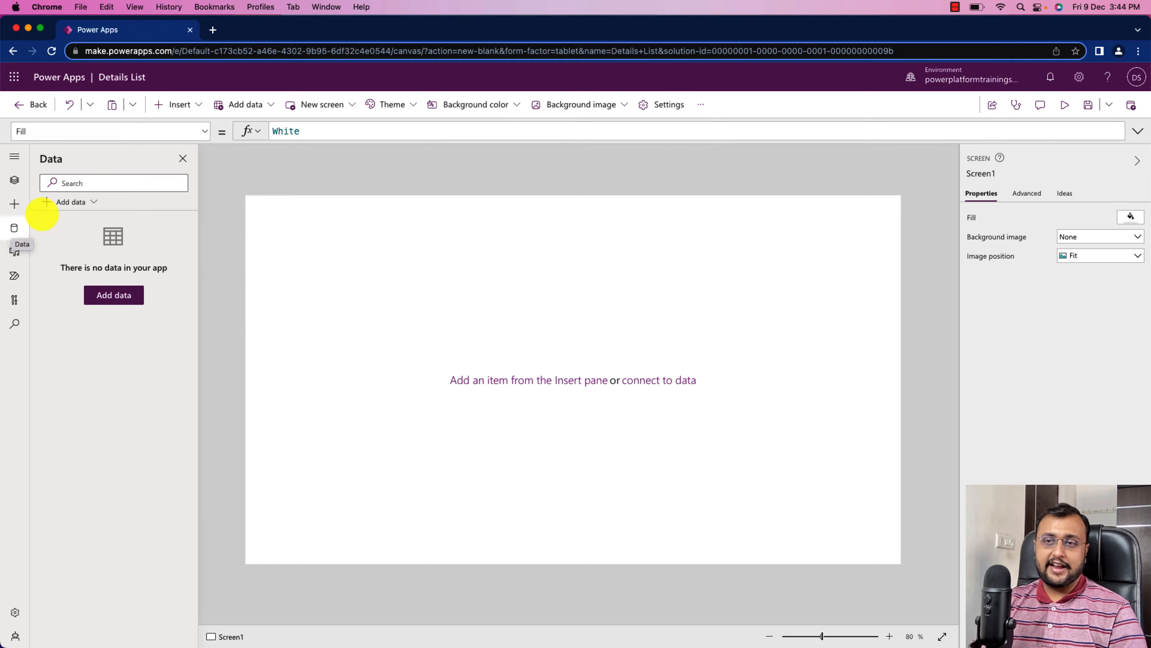
pyautogui.click(78, 202)
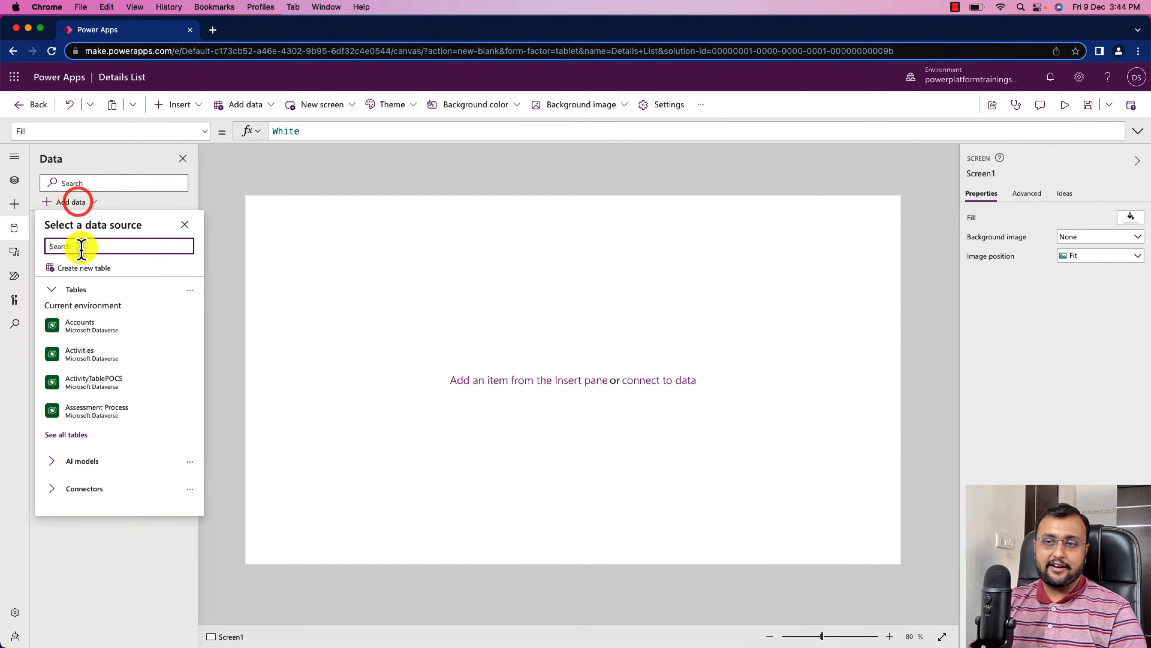
pyautogui.click(104, 323)
pyautogui.click(14, 180)
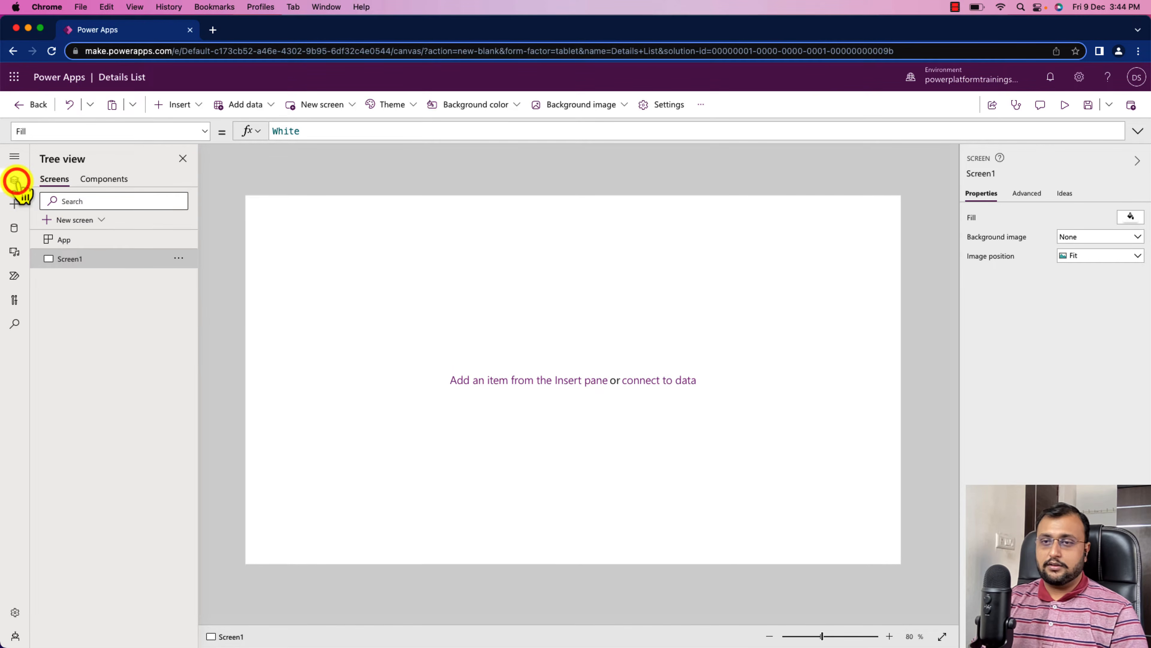
pyautogui.click(15, 226)
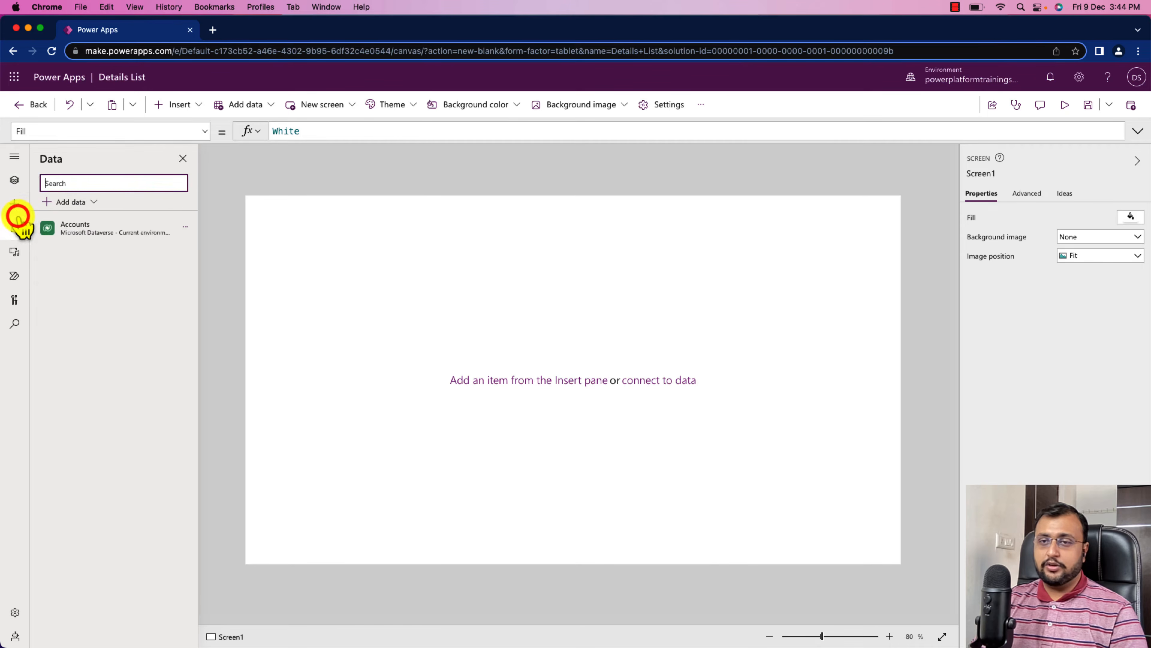
# - Insert a Fluent Details List bound to the Accounts table and enlarge it over nearly half of Screen1
pyautogui.click(14, 204)
pyautogui.click(107, 382)
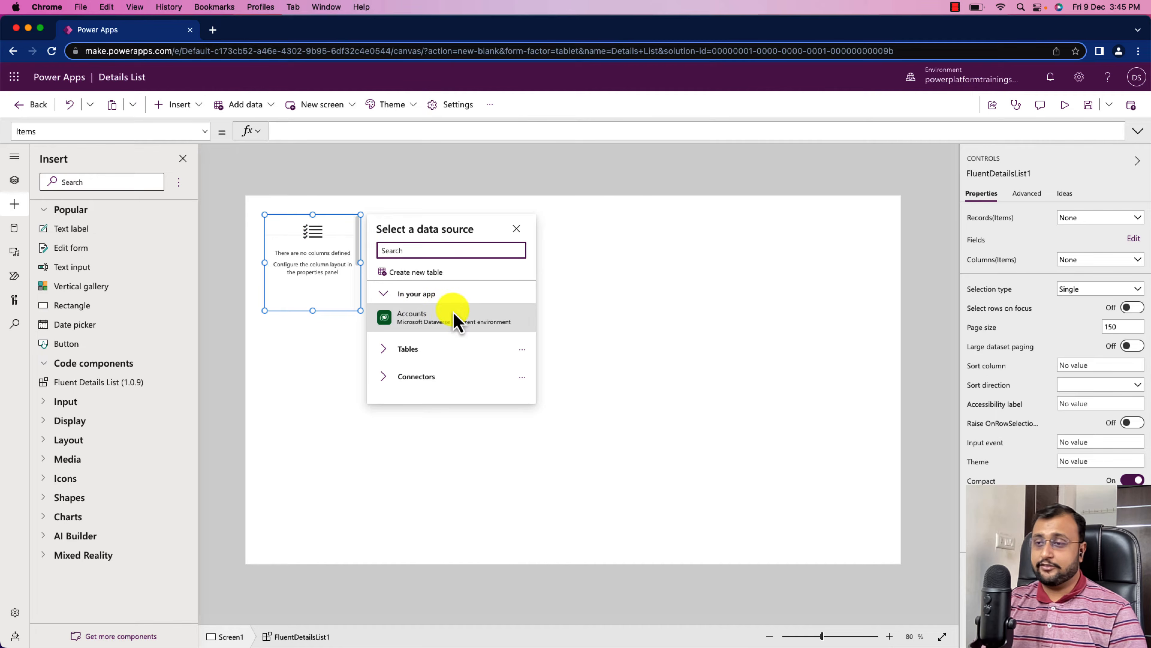
pyautogui.click(448, 319)
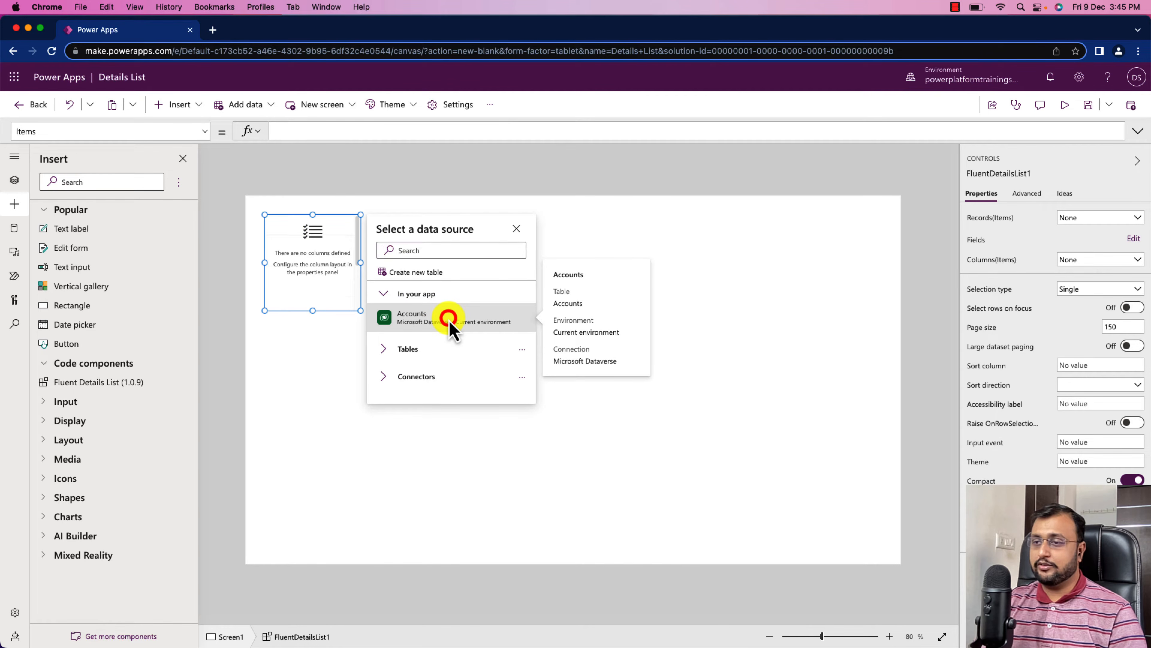
pyautogui.click(373, 314)
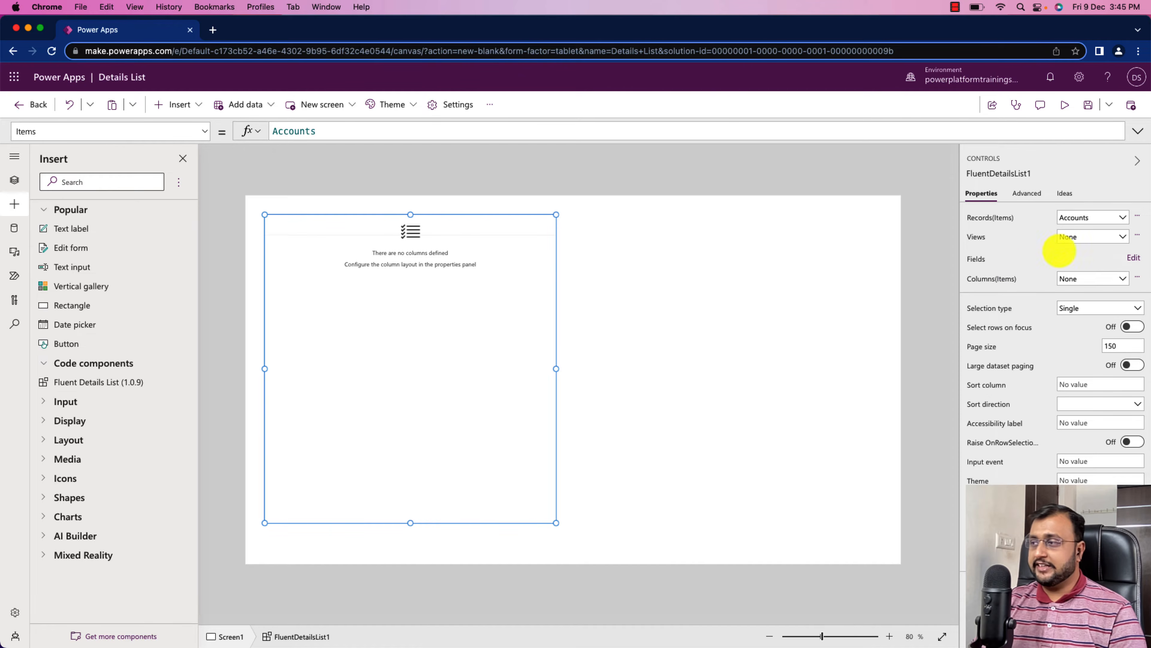
# - Set the list's Columns(Items) formula to a Table with a 200-wide name column, address1_city and address1_country as name subtexts, and a 100-wide telephone1 column
pyautogui.click(1133, 258)
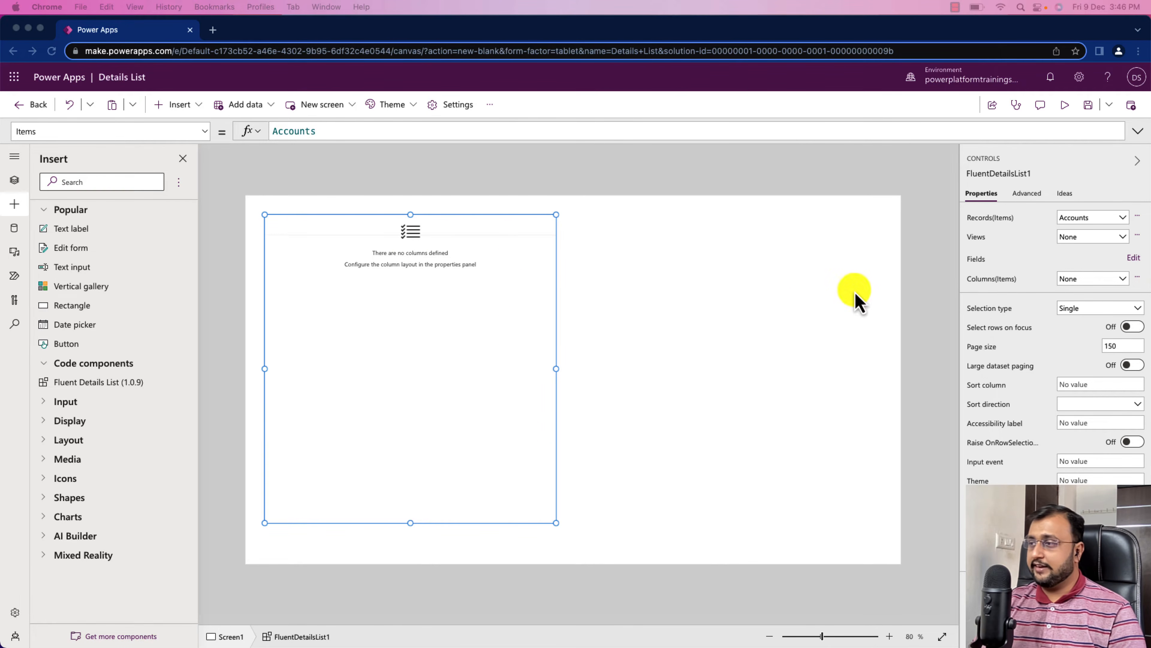
pyautogui.click(993, 282)
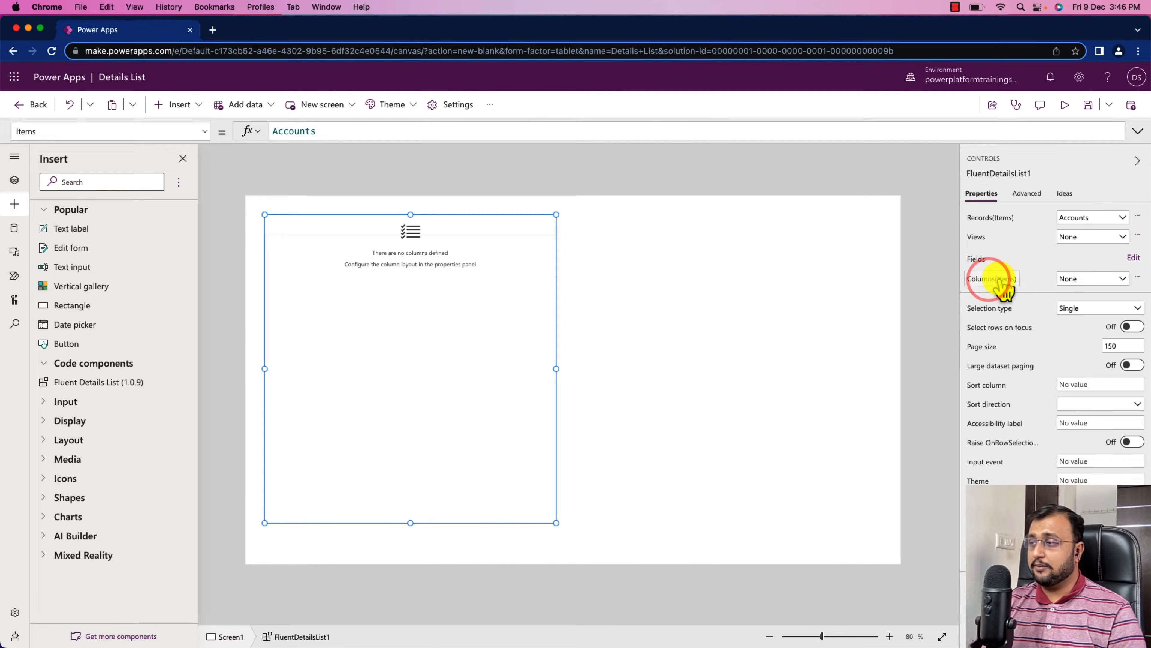
pyautogui.click(1000, 279)
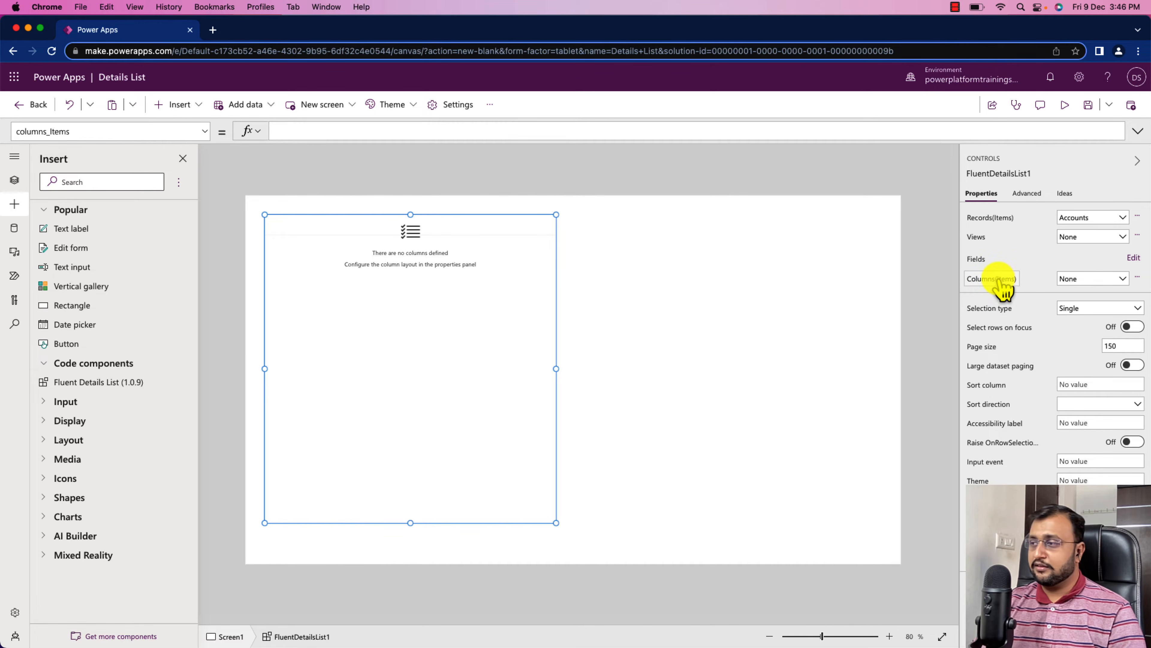
pyautogui.click(1138, 131)
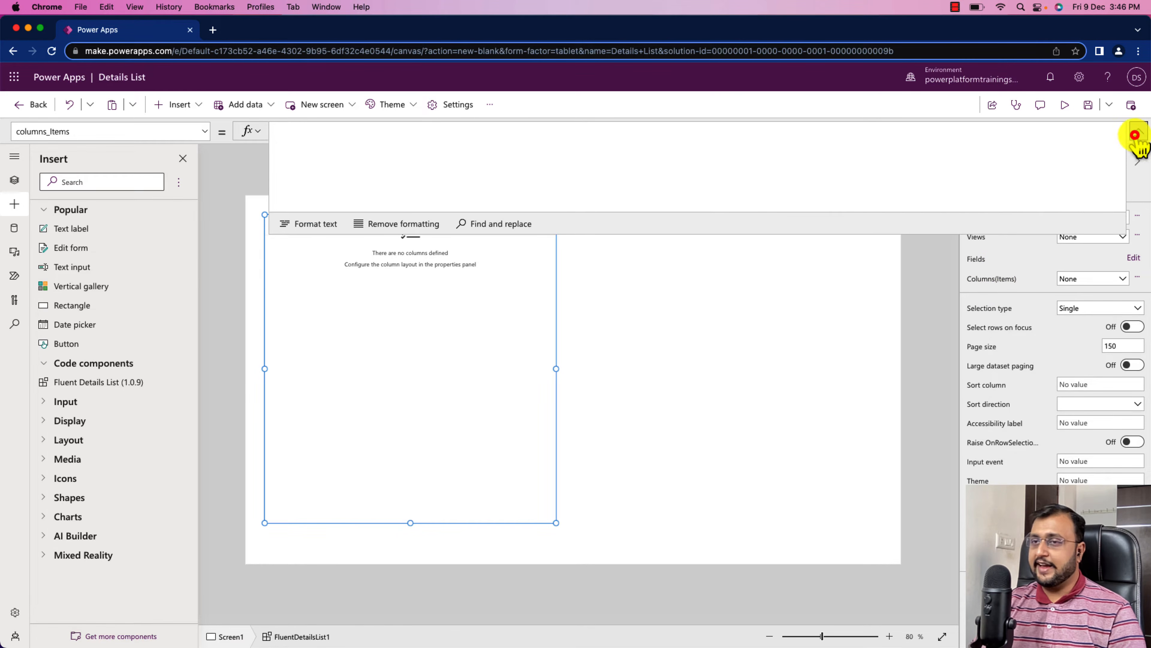
pyautogui.click(499, 165)
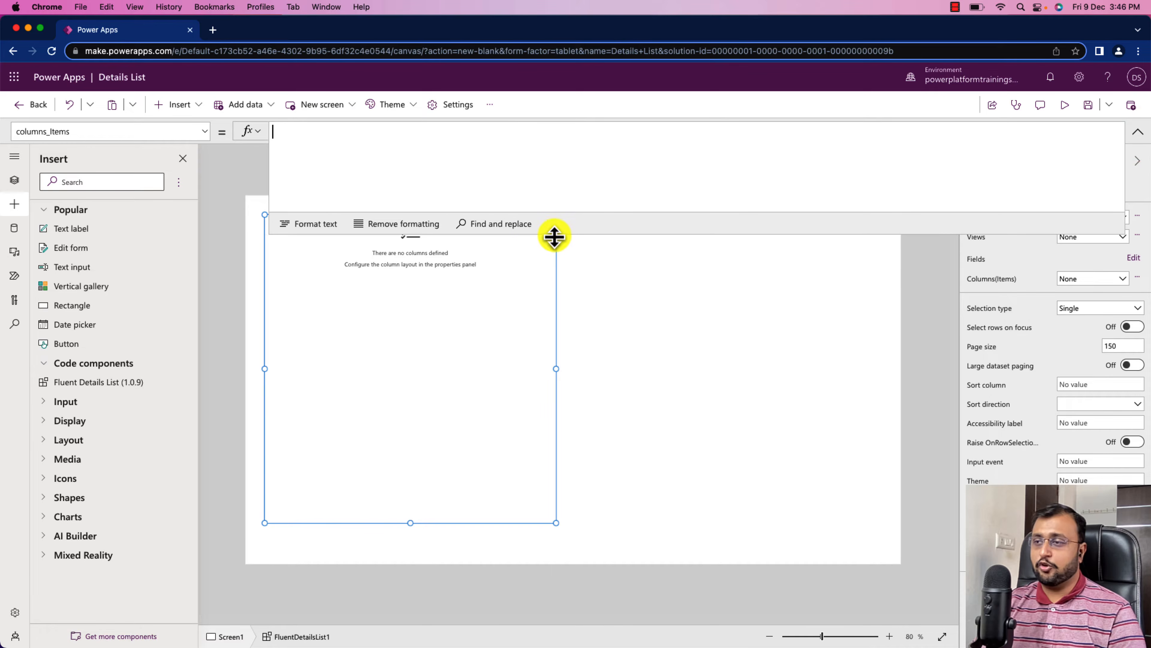
pyautogui.moveTo(555, 234); pyautogui.dragTo(560, 483)
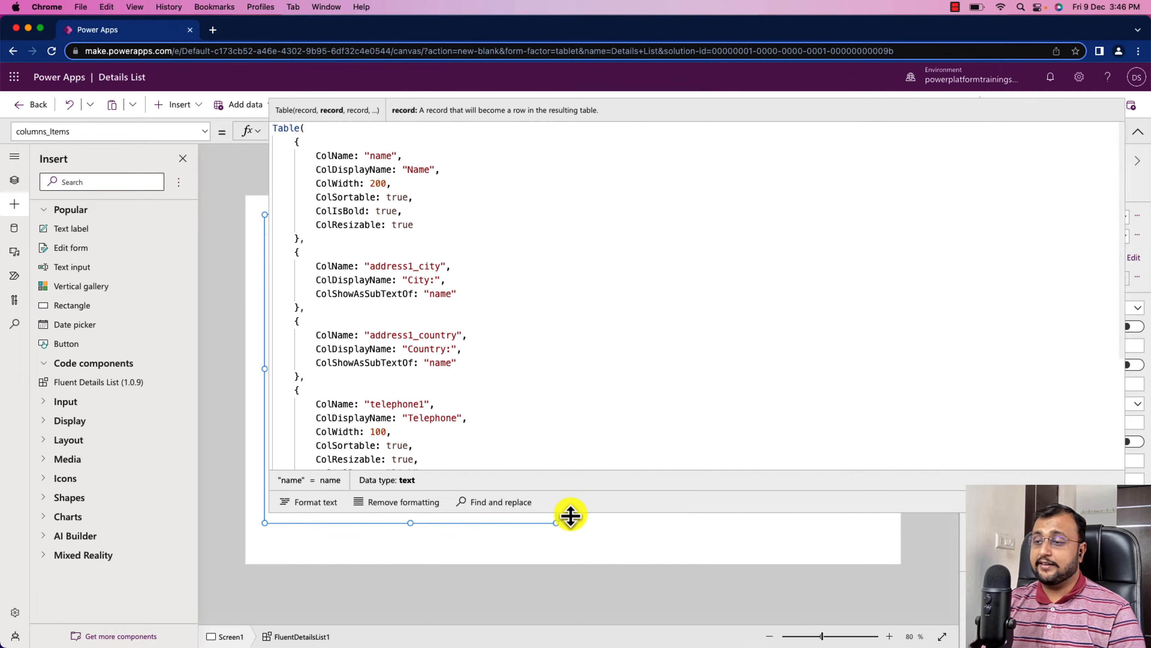
pyautogui.moveTo(571, 513); pyautogui.dragTo(459, 177)
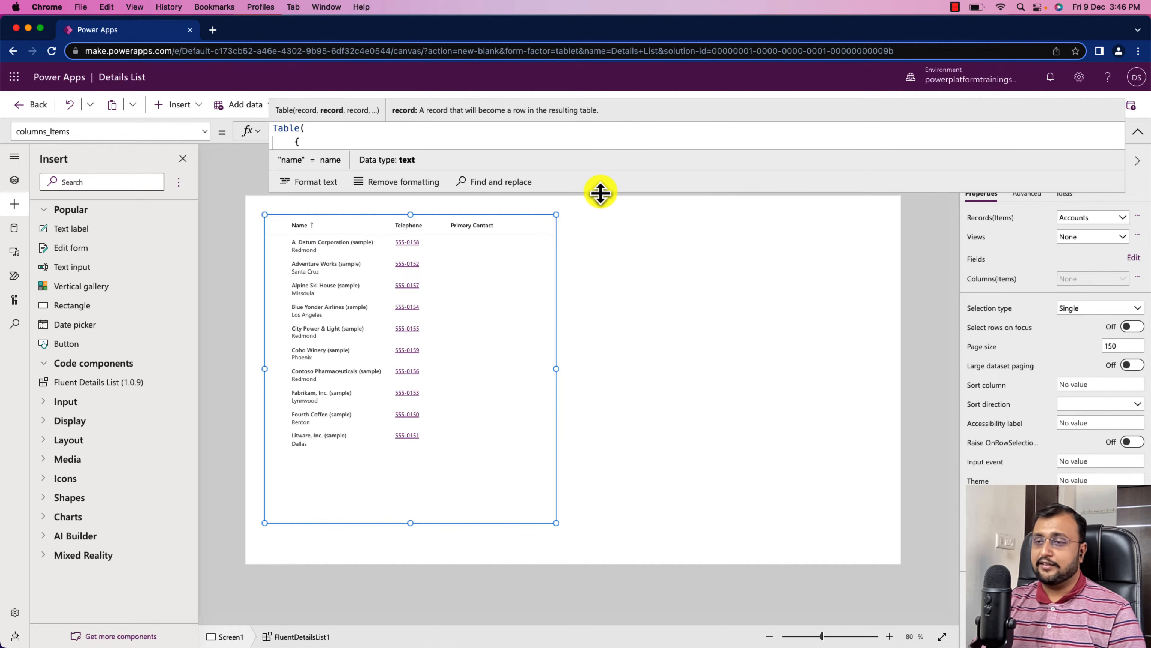
# - Examine the ColName, ColDisplayName, ColWidth and ColSortable settings of the name column in the columns_Items formula
pyautogui.moveTo(600, 192); pyautogui.dragTo(624, 416)
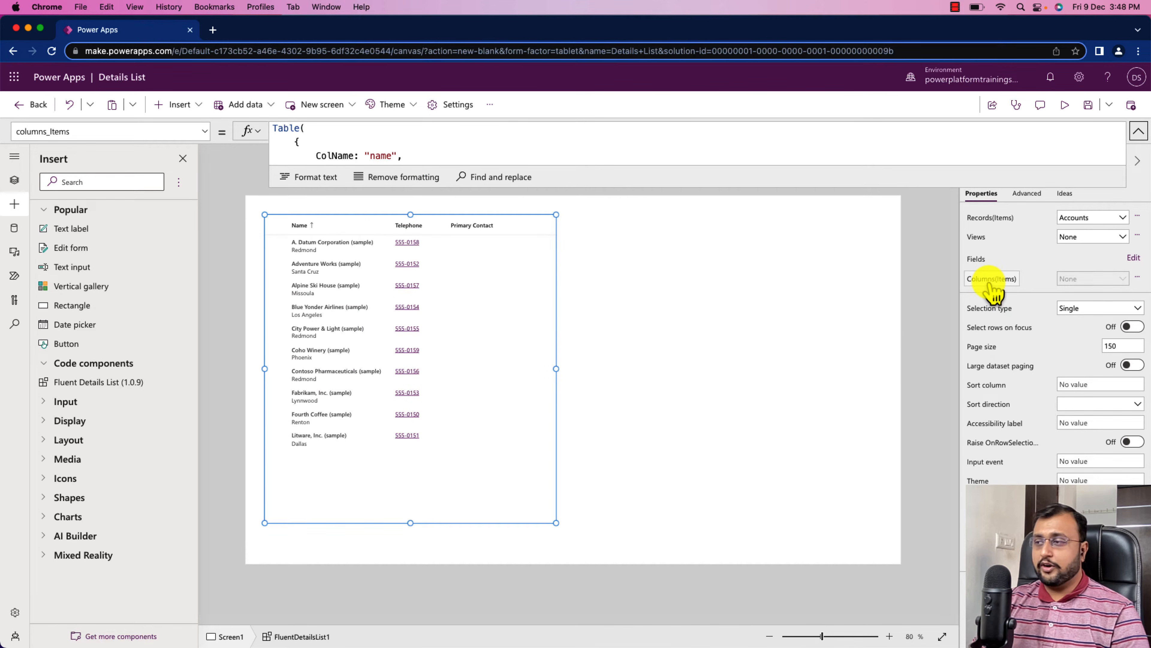
pyautogui.moveTo(531, 189); pyautogui.dragTo(565, 540)
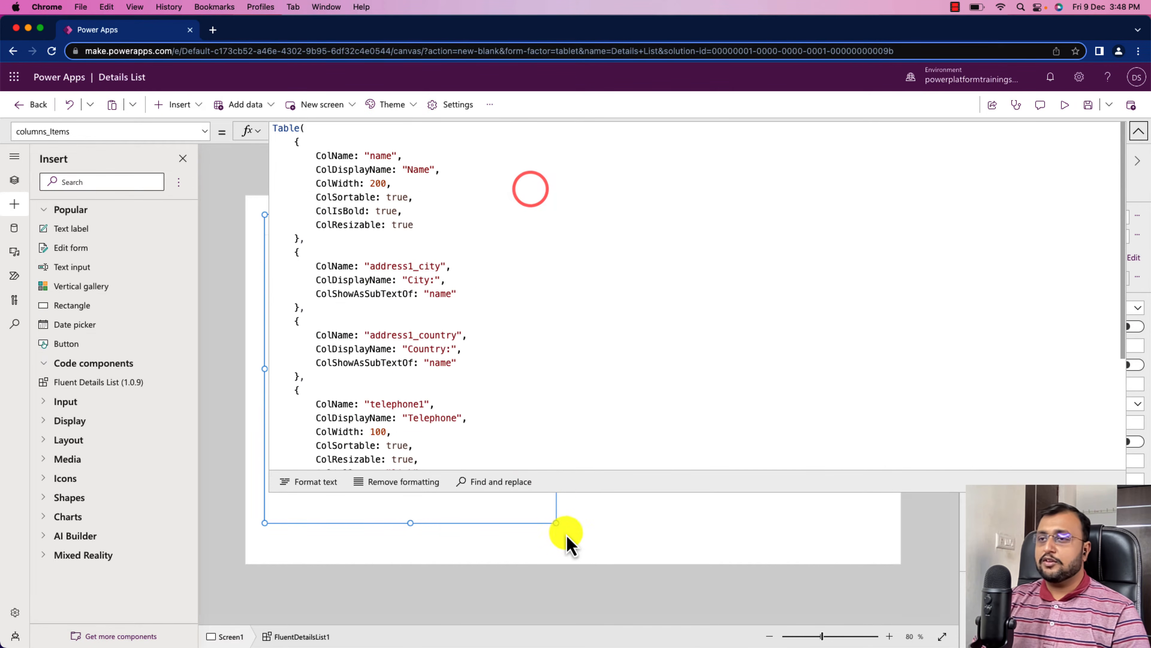
pyautogui.doubleClick(344, 155)
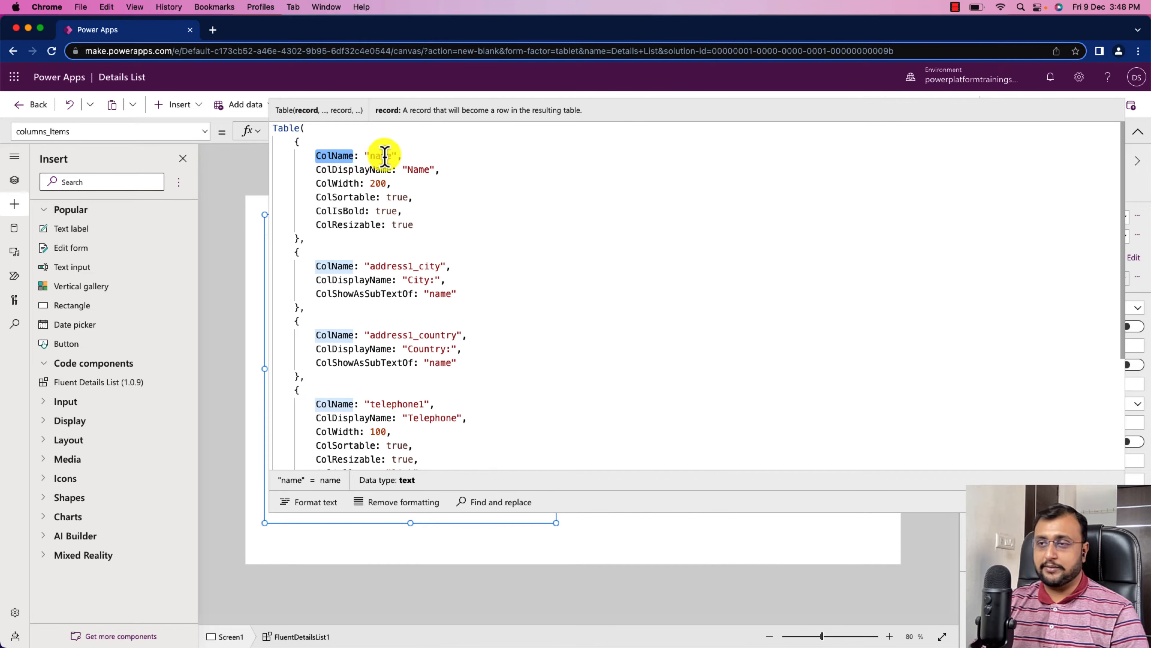
pyautogui.doubleClick(336, 169)
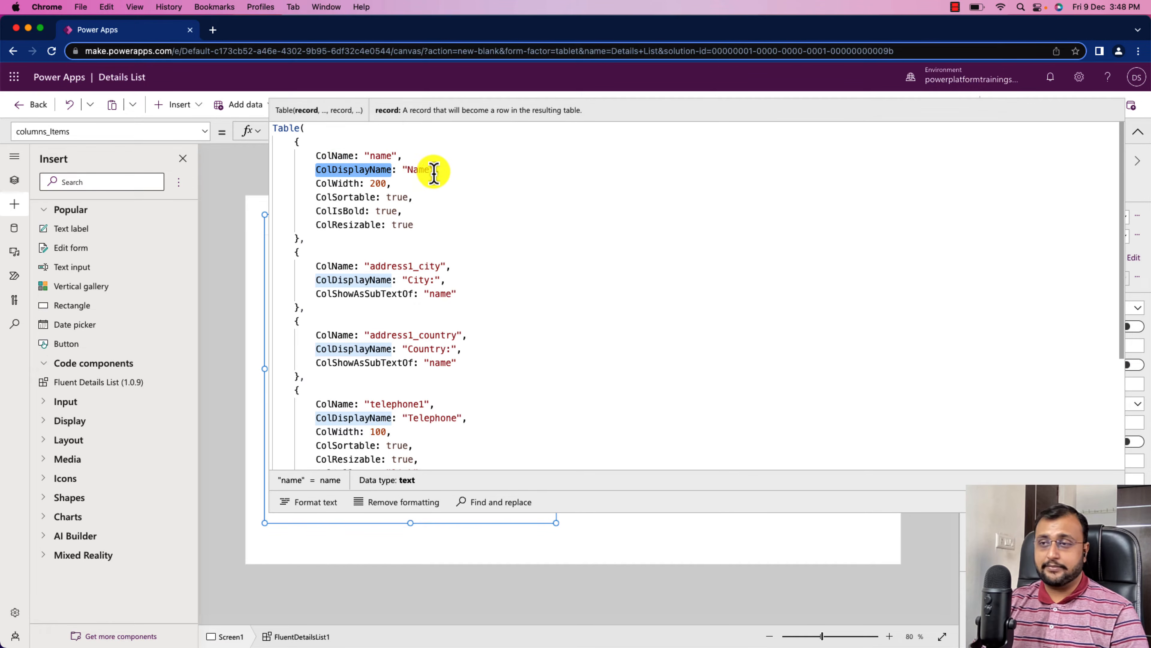
pyautogui.doubleClick(336, 183)
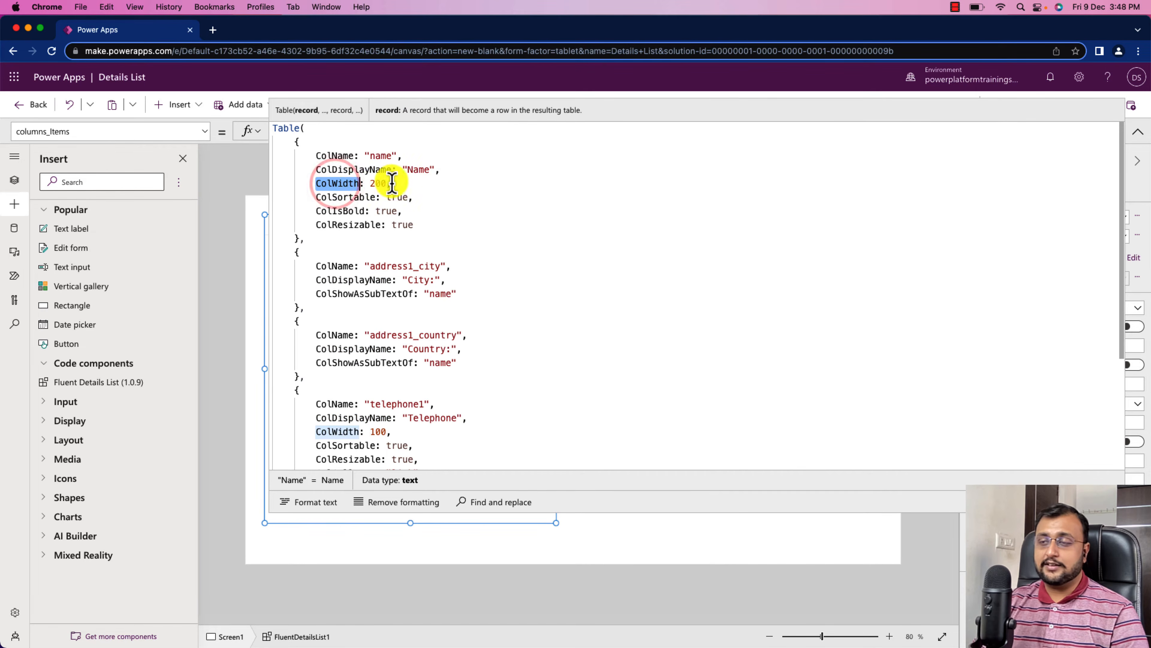
pyautogui.doubleClick(350, 197)
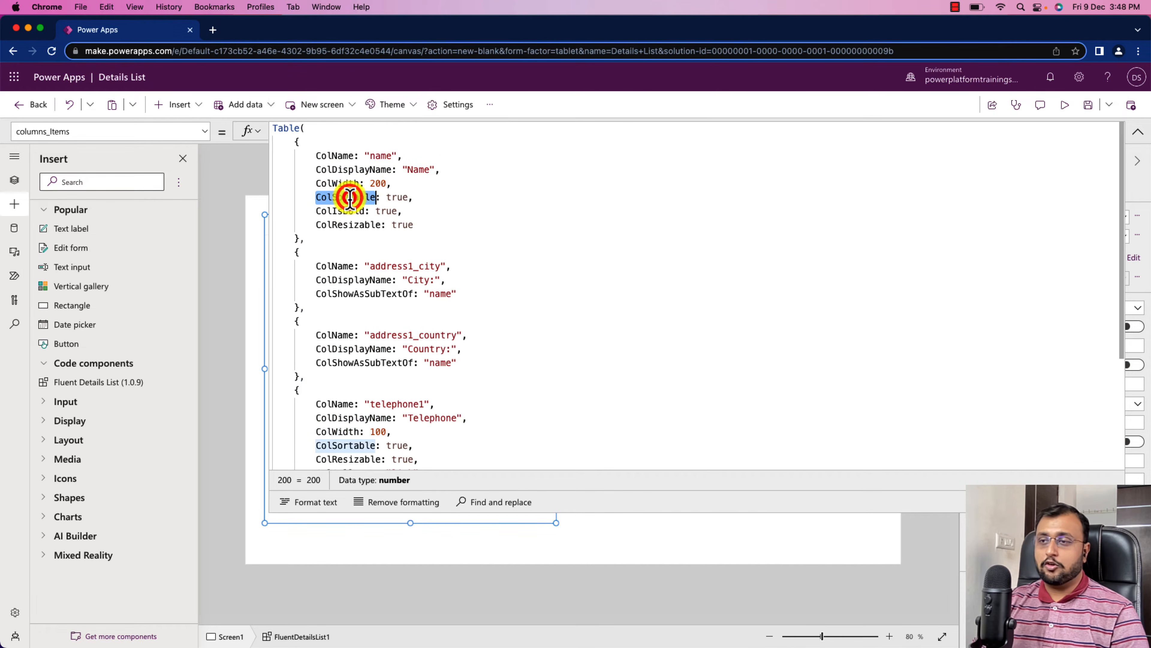
pyautogui.doubleClick(398, 199)
# - Reveal the details list behind the formula and preview the app to check its columns
pyautogui.click(618, 515)
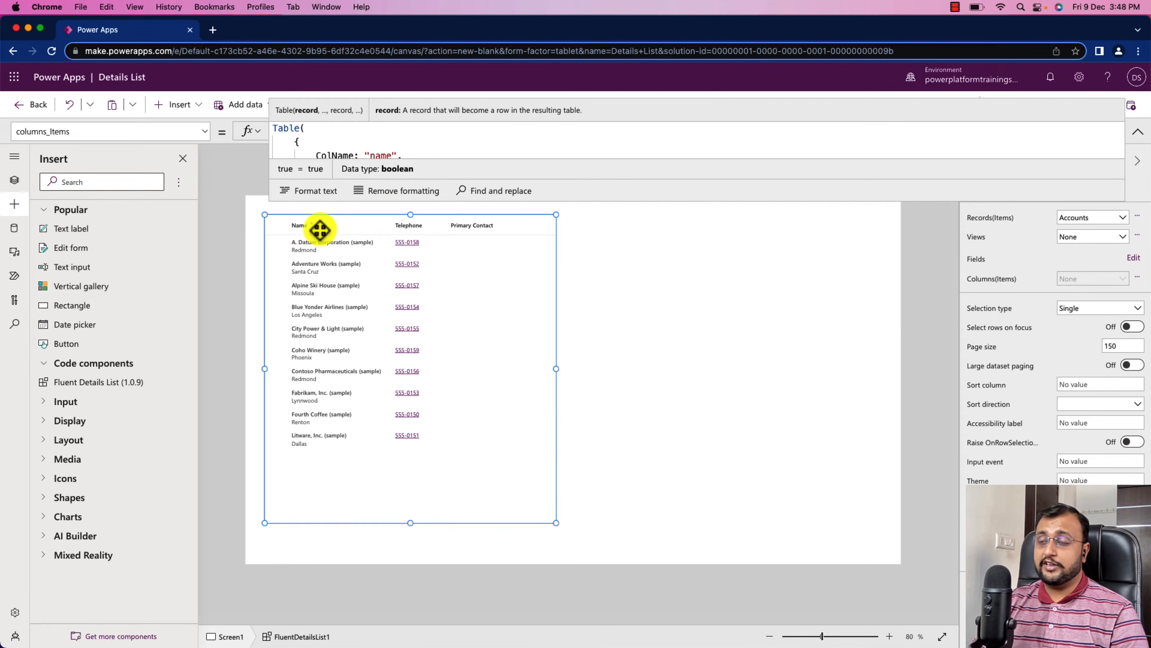
pyautogui.click(921, 238)
pyautogui.click(1064, 106)
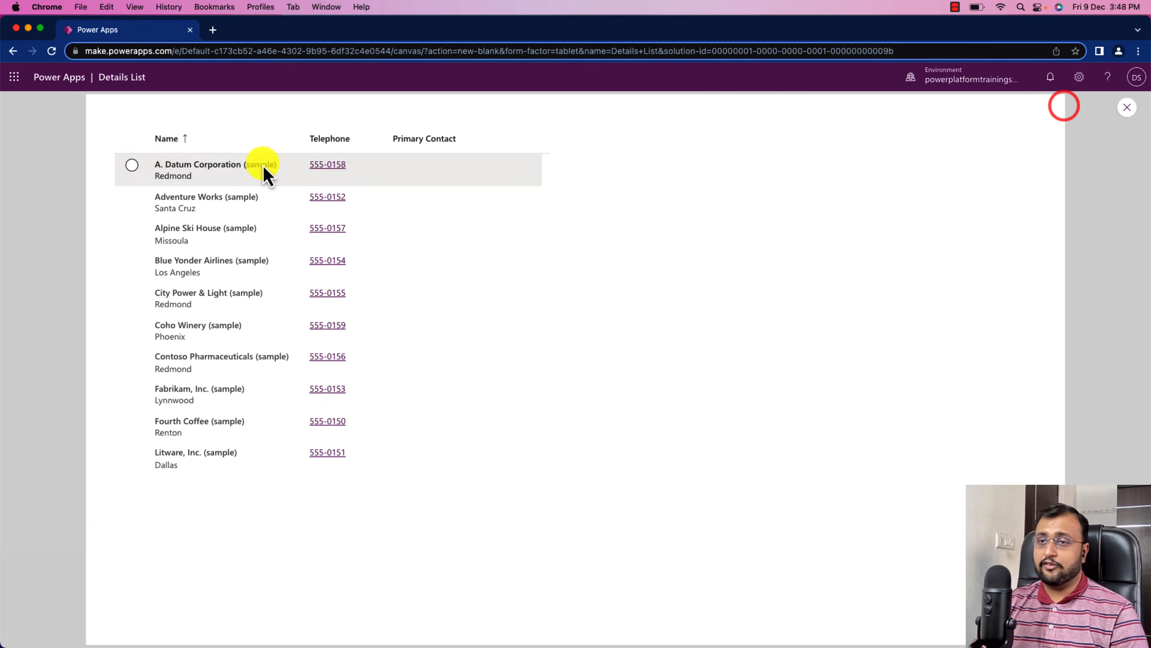
# - Test sorting the list by the Name column in both directions, and close the app preview
pyautogui.click(187, 139)
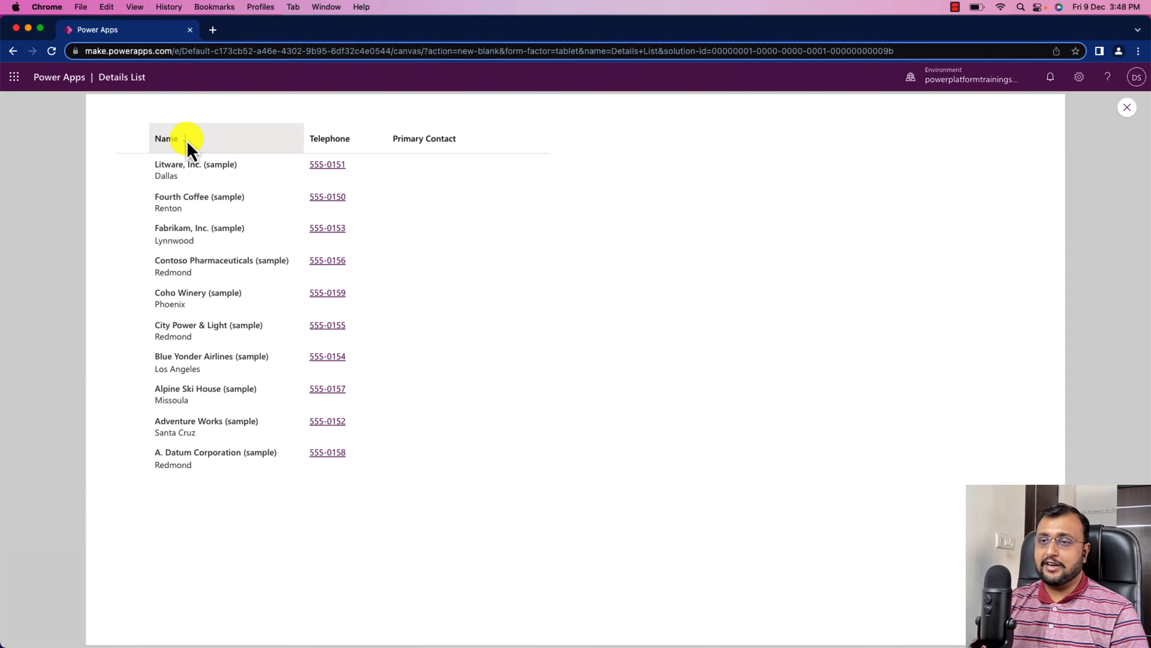
pyautogui.click(187, 140)
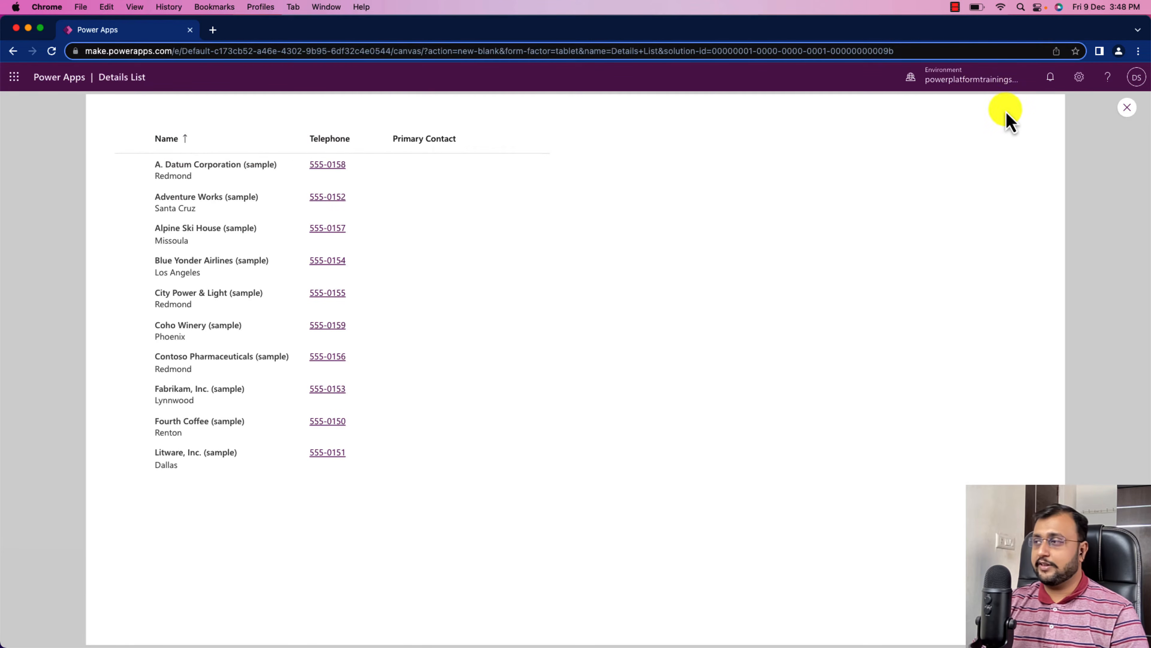
pyautogui.click(1127, 107)
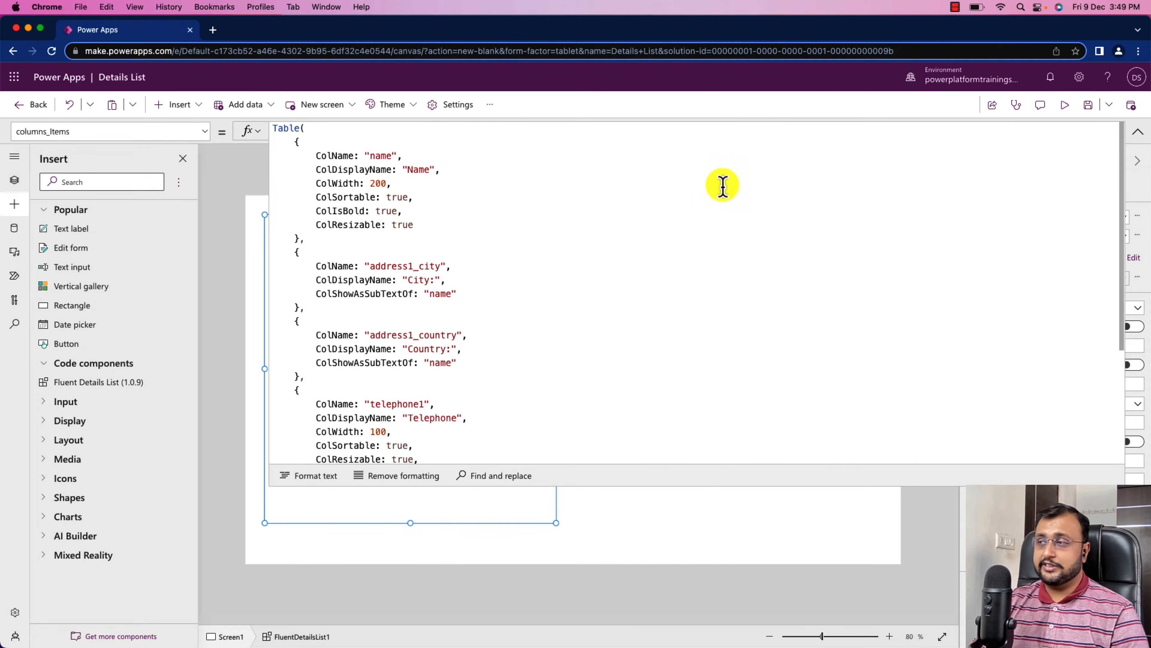
# - Preview the app again, test widening the Name column slightly, and return to the editor
pyautogui.click(1137, 131)
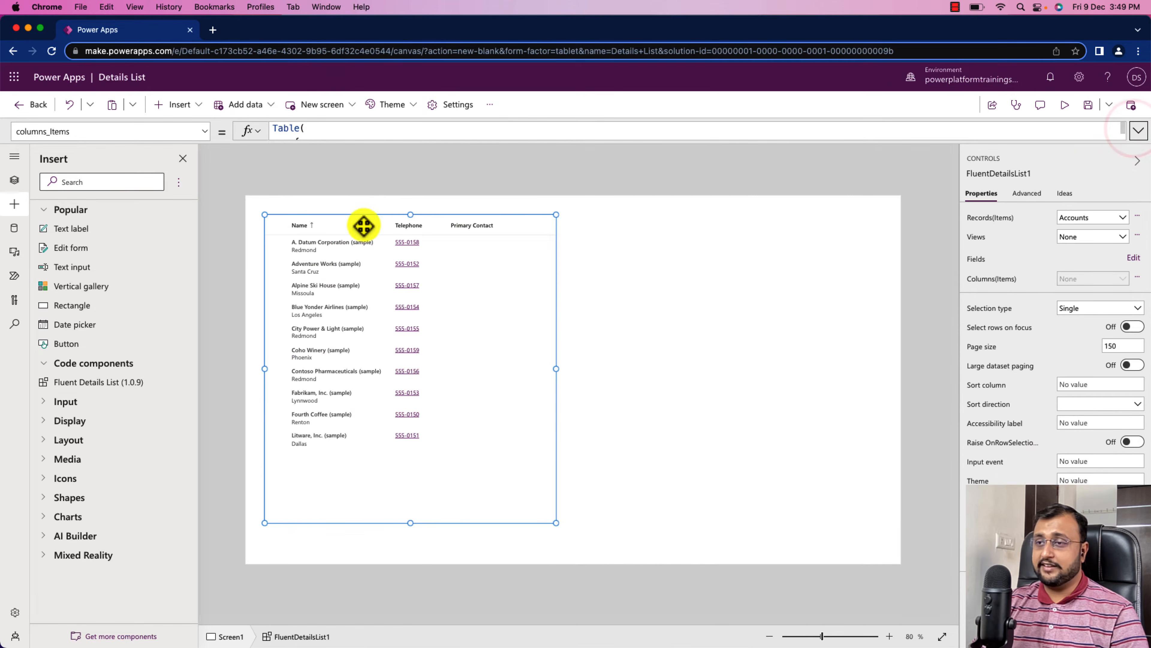
pyautogui.click(1067, 106)
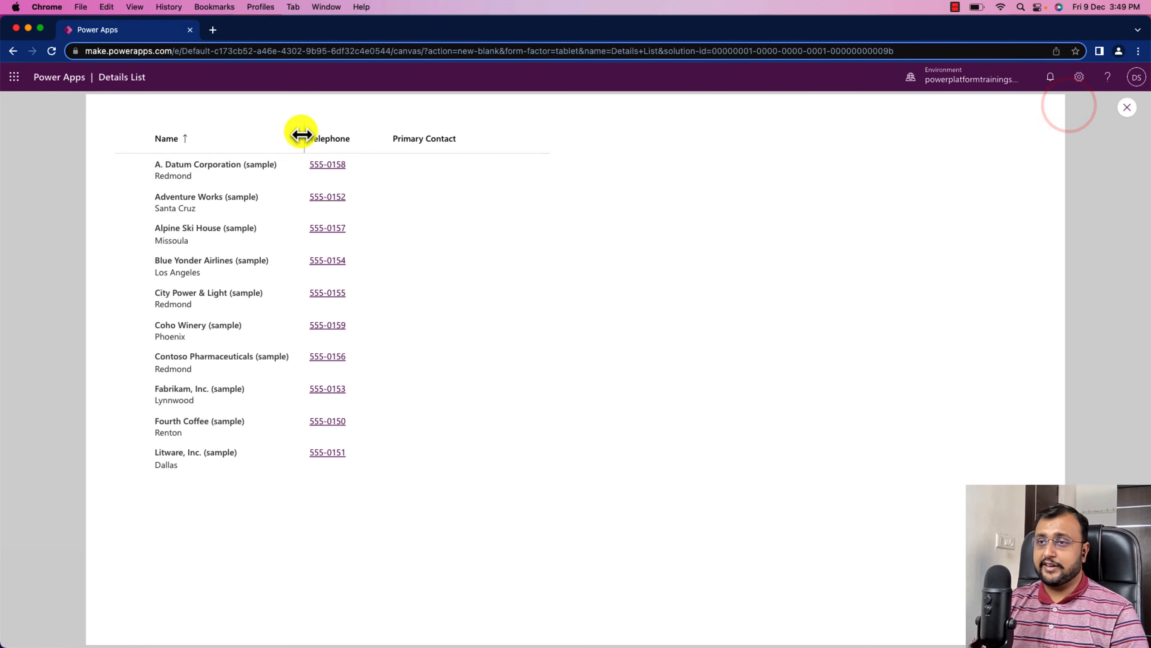
pyautogui.moveTo(300, 136)
pyautogui.mouseDown()
pyautogui.moveTo(465, 152)
pyautogui.moveTo(311, 150)
pyautogui.mouseUp()
pyautogui.press('Escape')
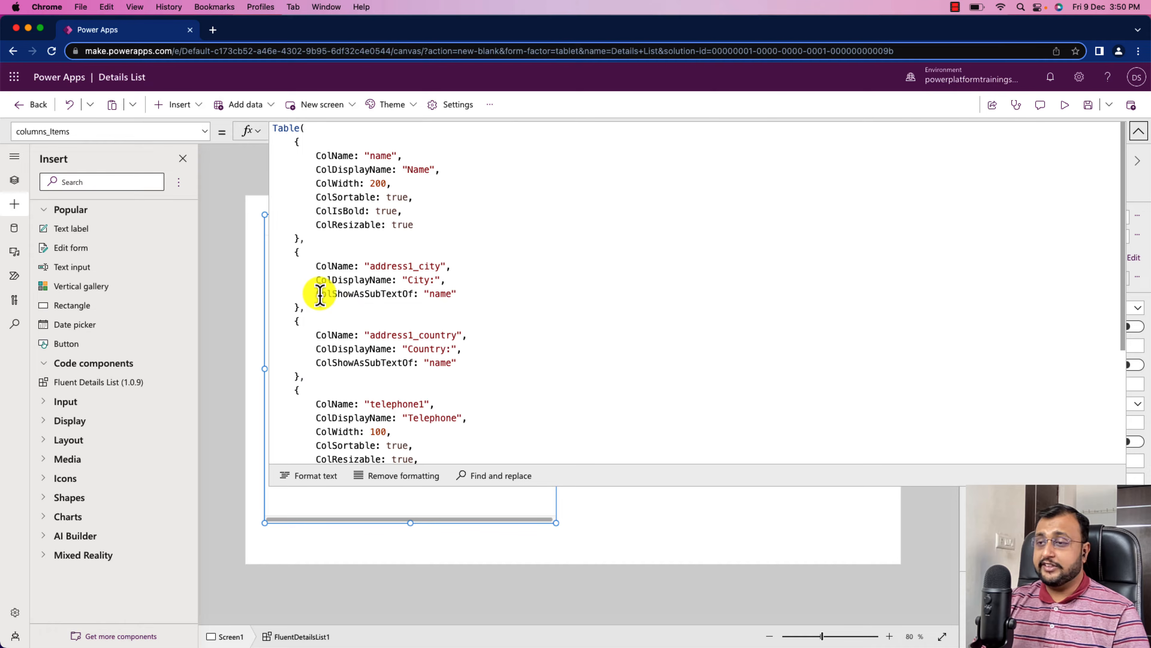
# - Compare the city subtexts in the list with the ColShowAsSubTextOf setting that points to the name column in the formula
pyautogui.click(1139, 133)
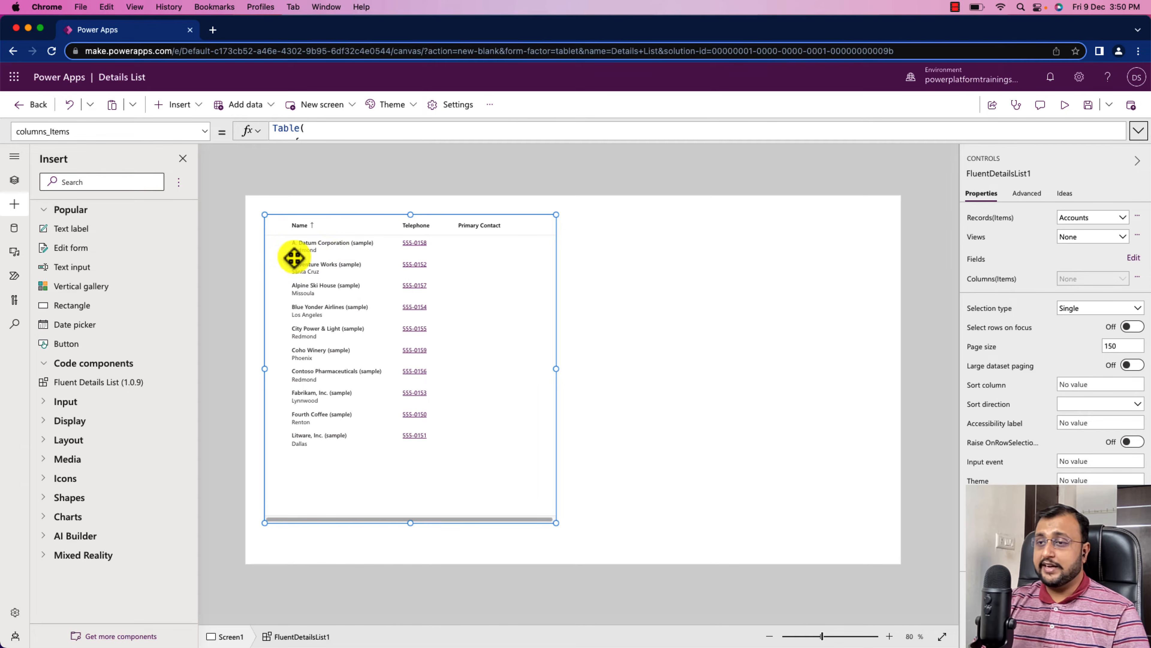
pyautogui.click(1139, 131)
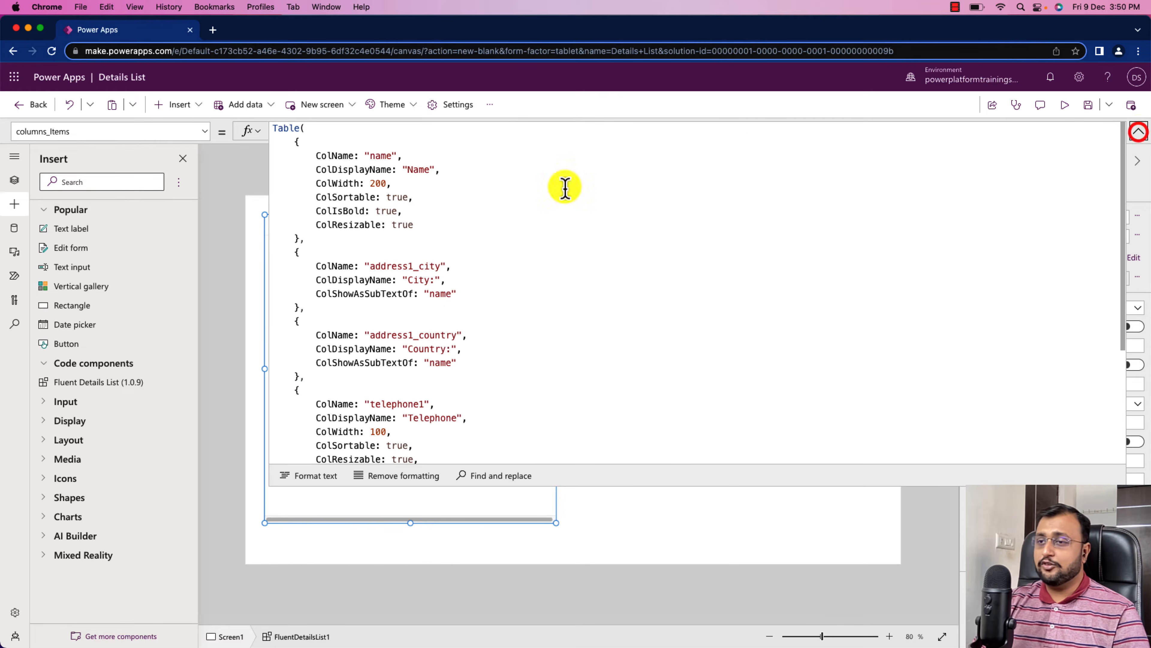
pyautogui.doubleClick(362, 294)
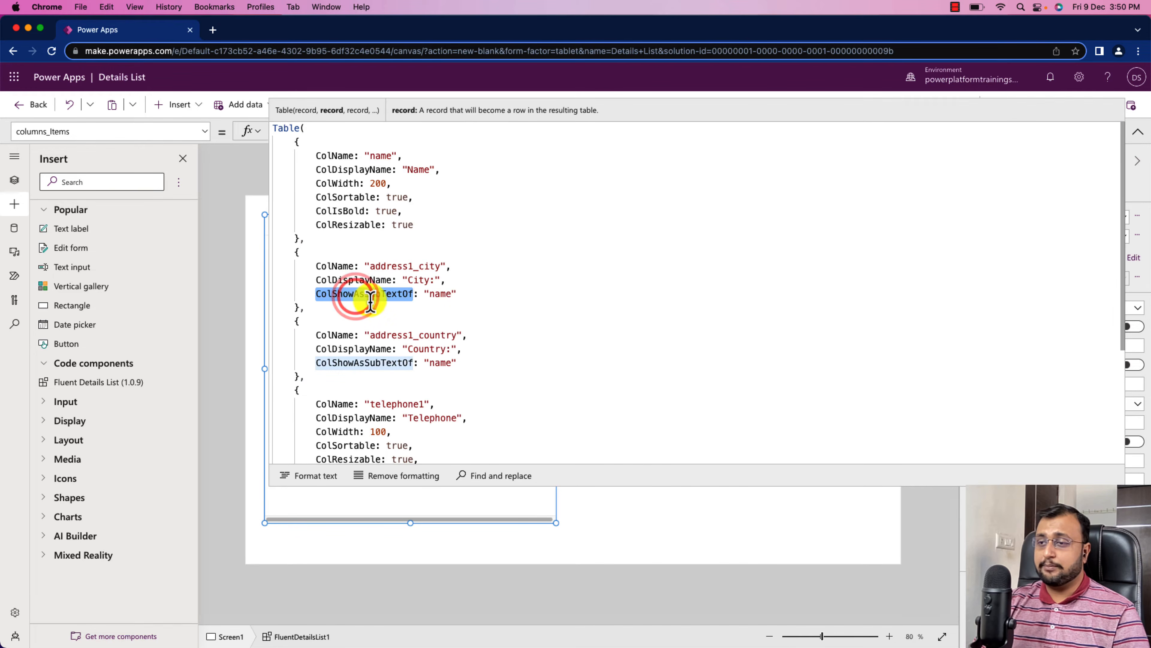
pyautogui.click(441, 295)
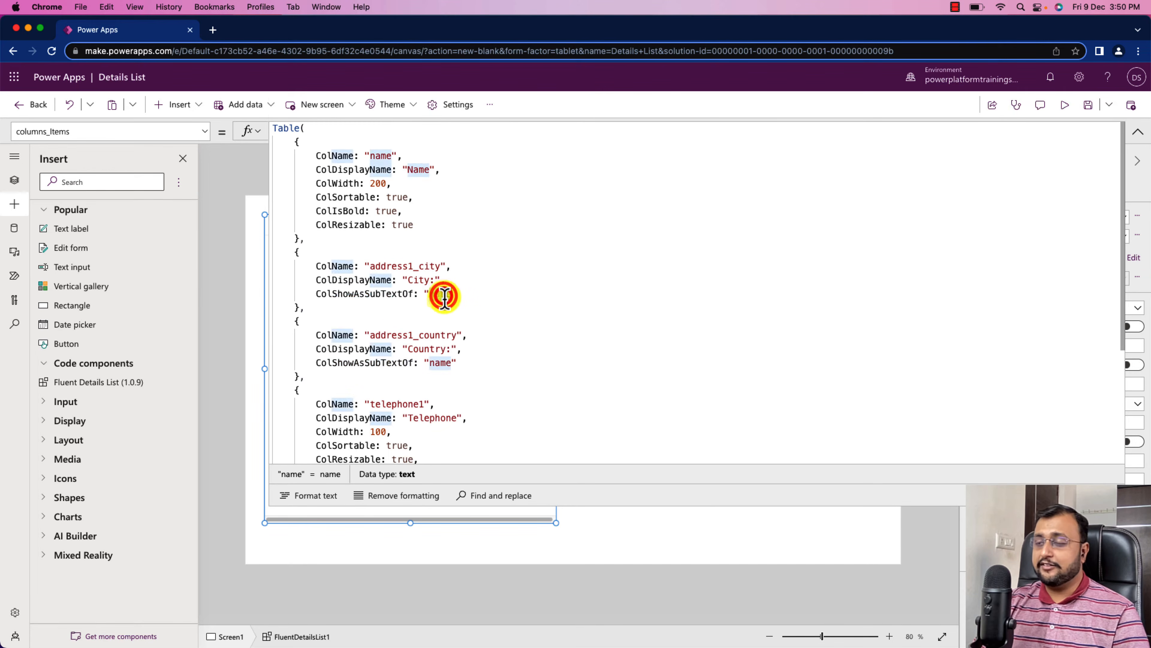
pyautogui.doubleClick(442, 295)
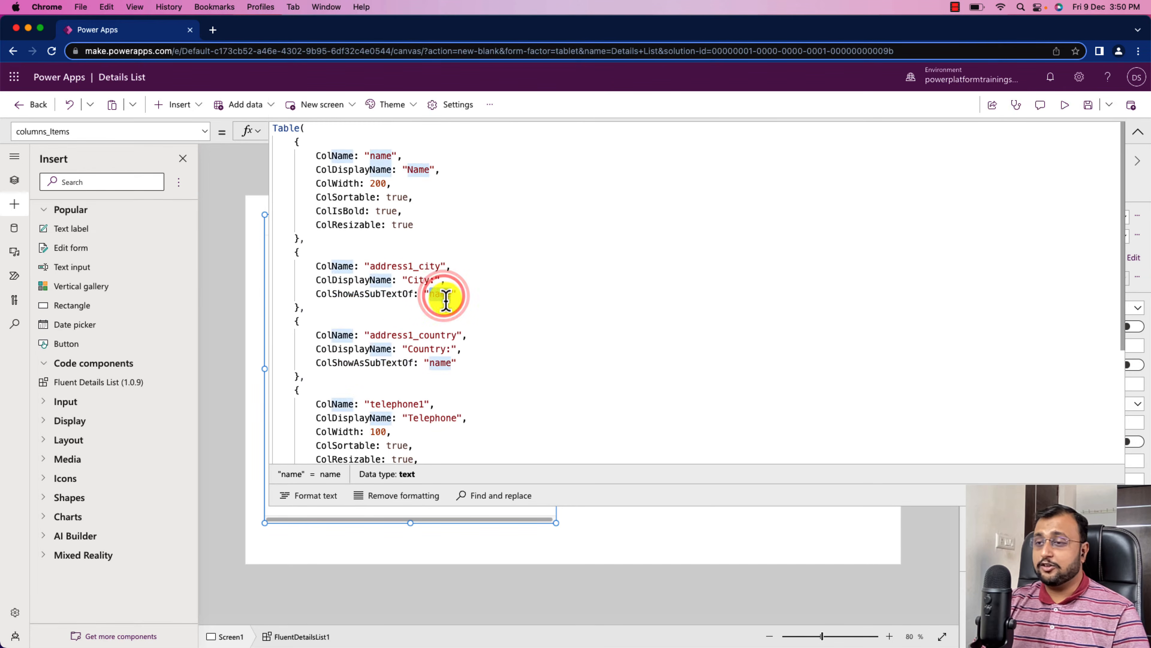
pyautogui.click(383, 157)
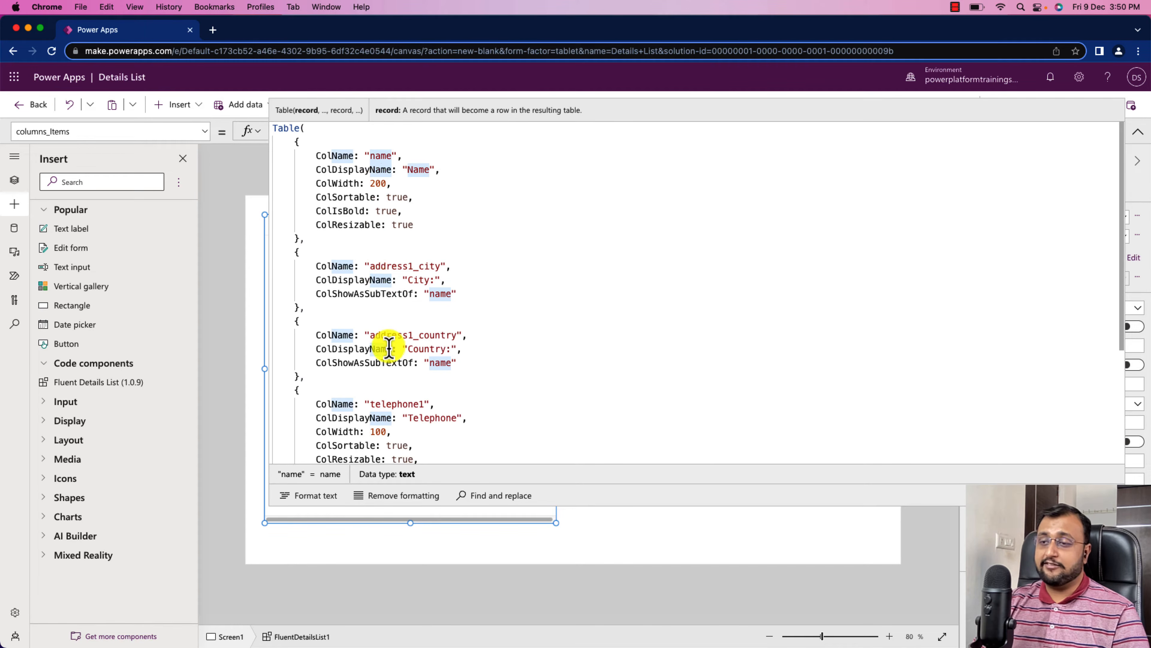
# - Examine the "link" ColCellType of the telephone1 column in the formula, and collapse the formula
pyautogui.scroll(-2, 389, 382)
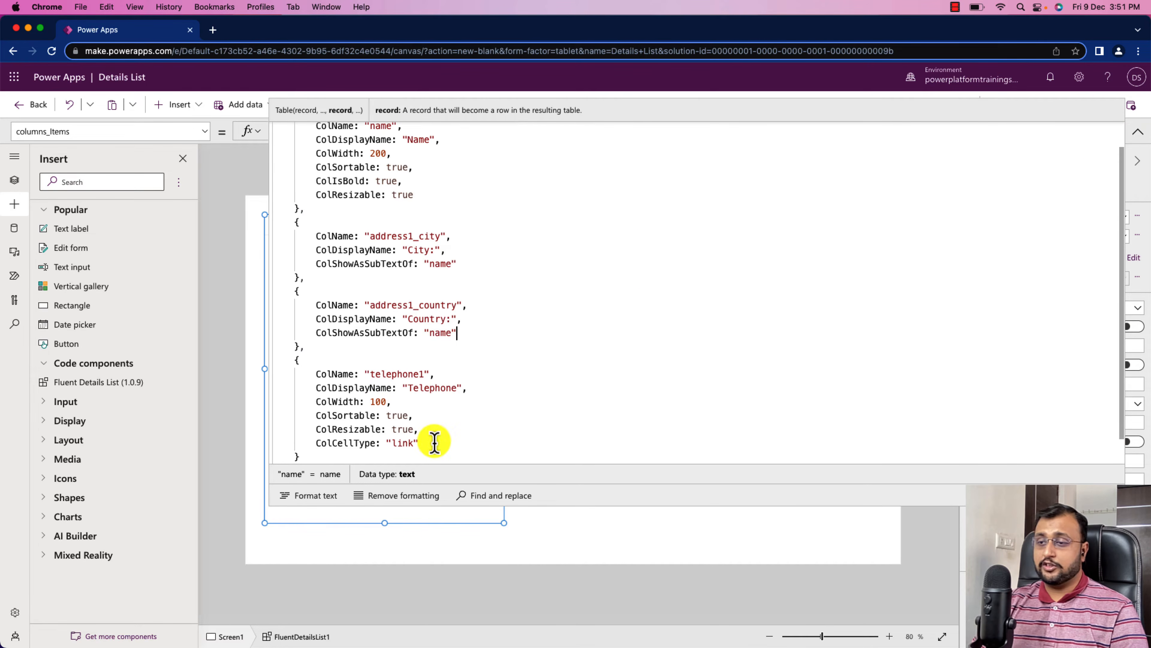
pyautogui.doubleClick(402, 442)
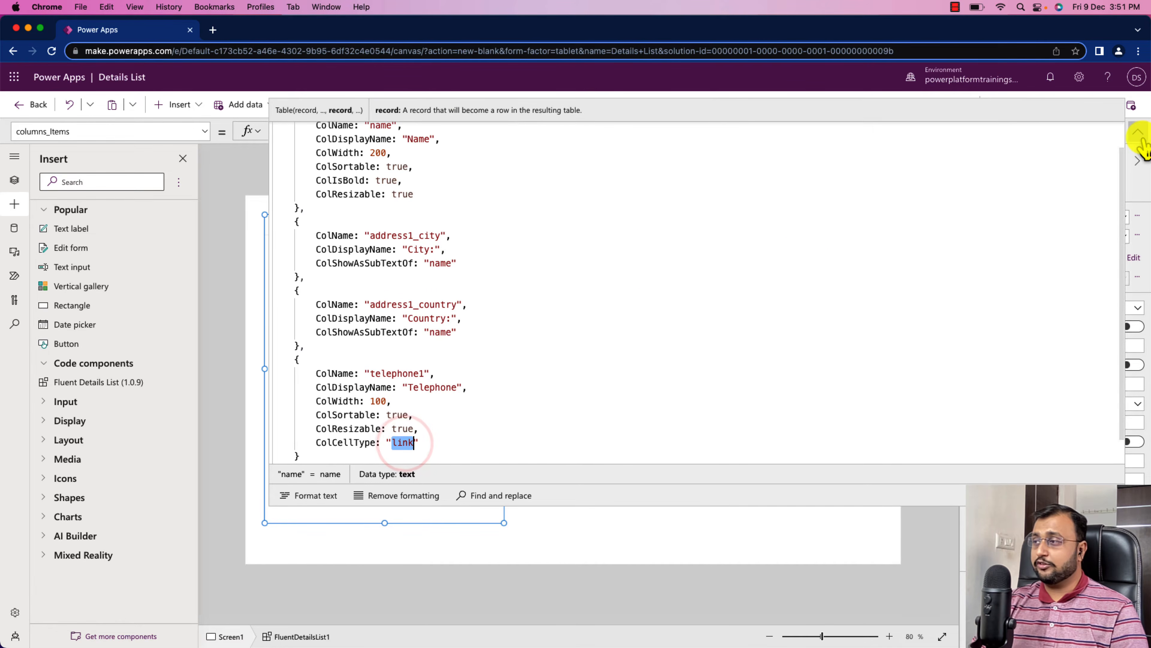
pyautogui.click(1138, 132)
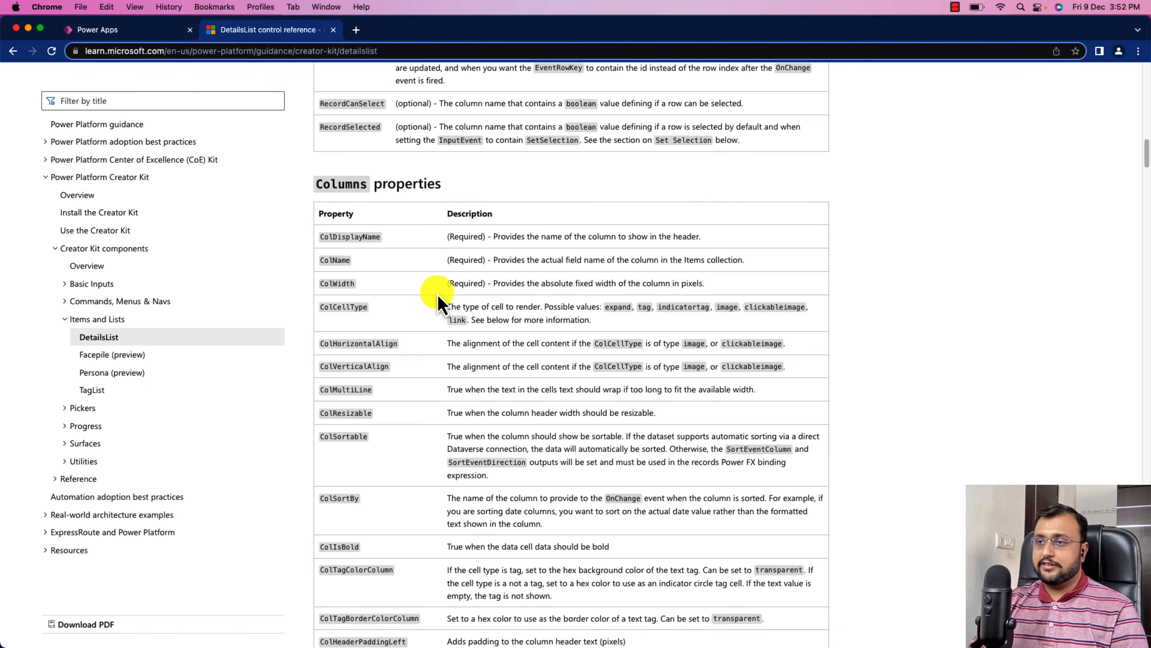
# - Read the Columns properties table in the DetailsList control reference, and switch back to Power Apps
pyautogui.scroll(-1, 439, 302)
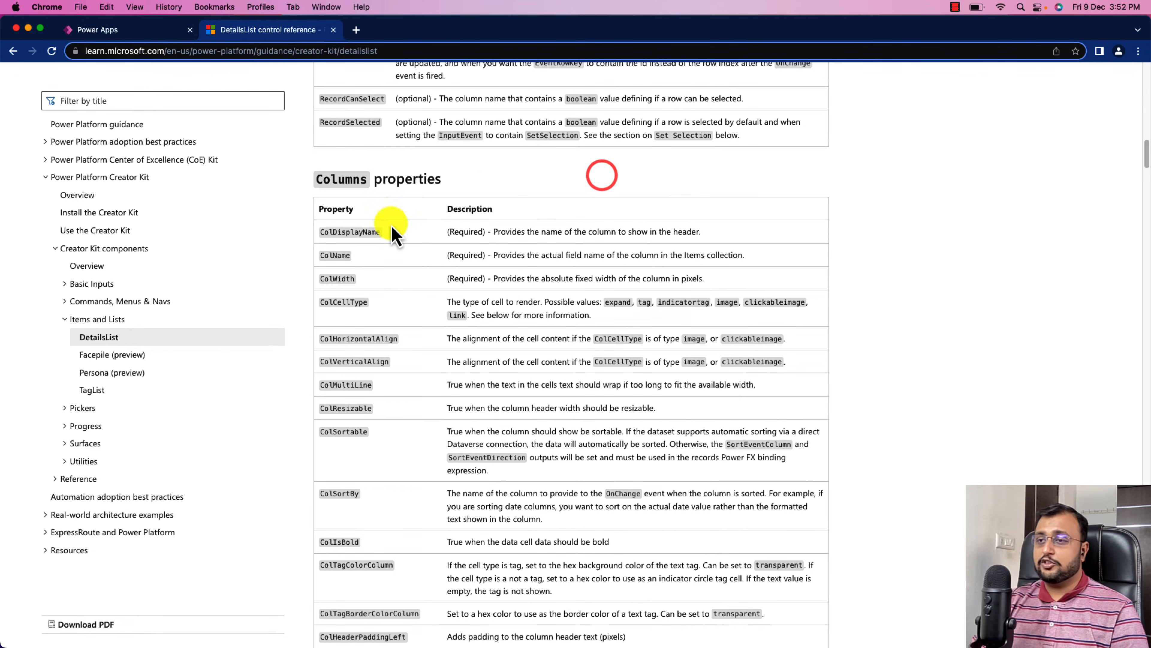
pyautogui.scroll(-2, 391, 226)
pyautogui.scroll(-1, 390, 232)
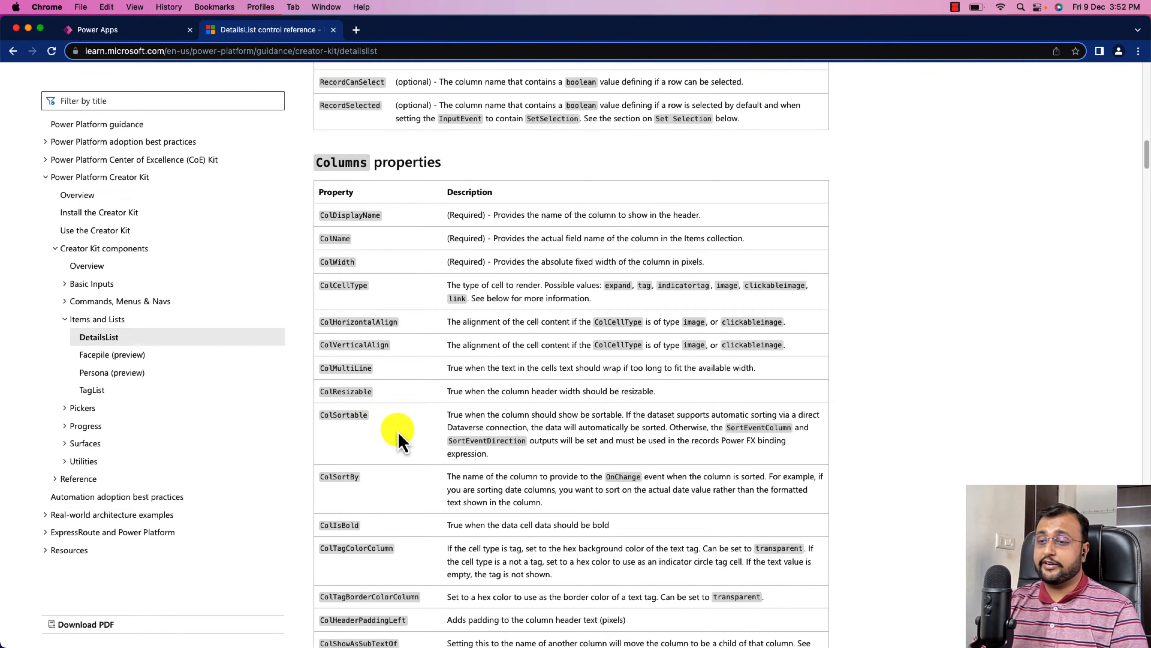
pyautogui.scroll(-5, 390, 490)
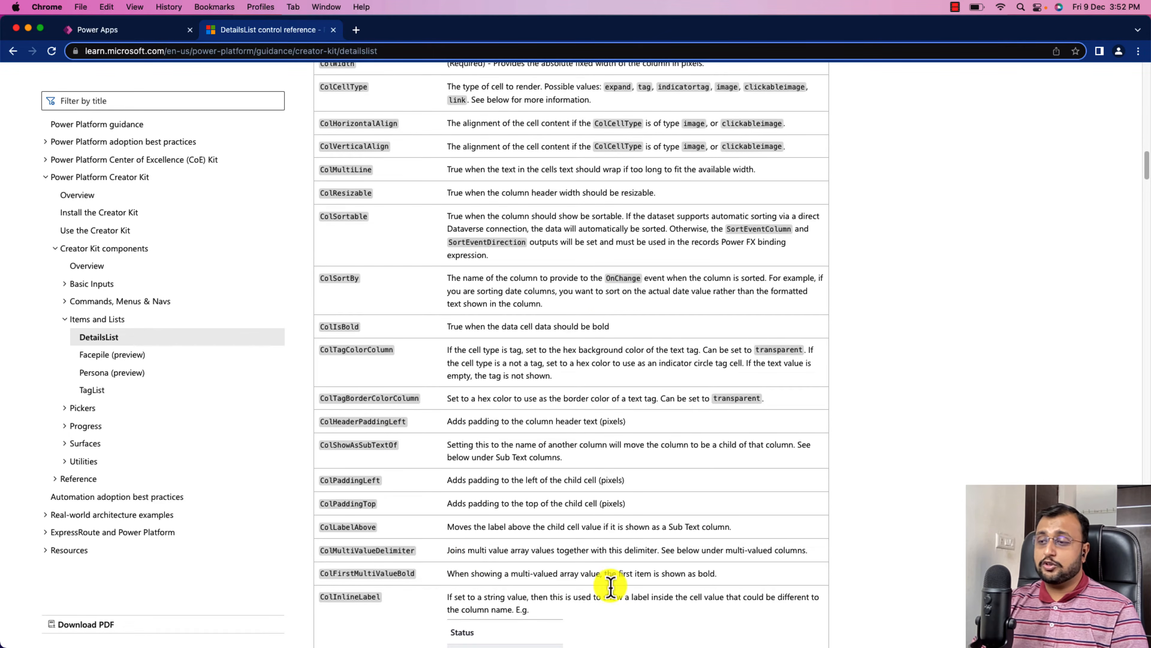
pyautogui.scroll(2, 504, 376)
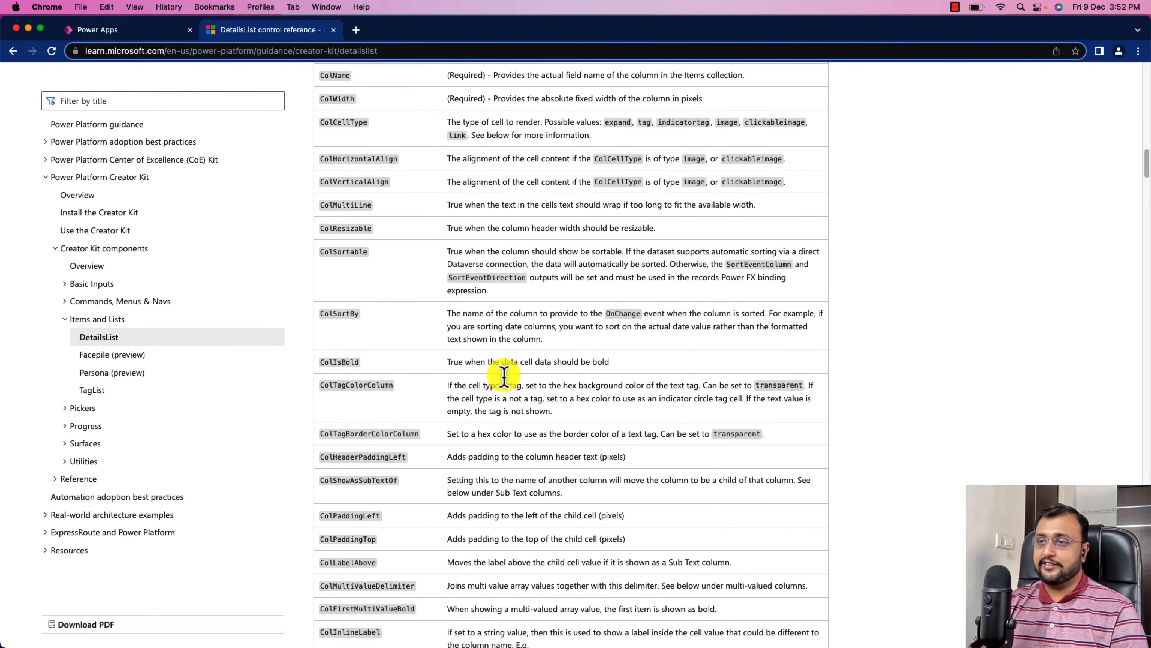
pyautogui.click(137, 30)
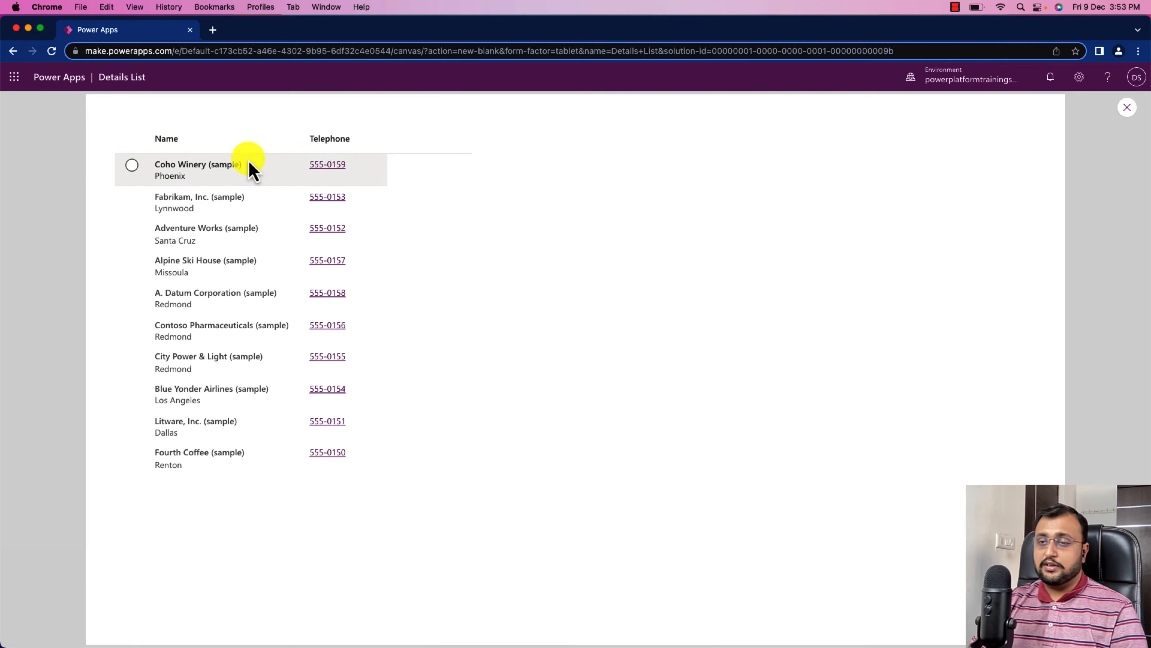
# - Test row selection in the preview by selecting the first six accounts one after another, and close the preview
pyautogui.click(132, 165)
pyautogui.click(132, 200)
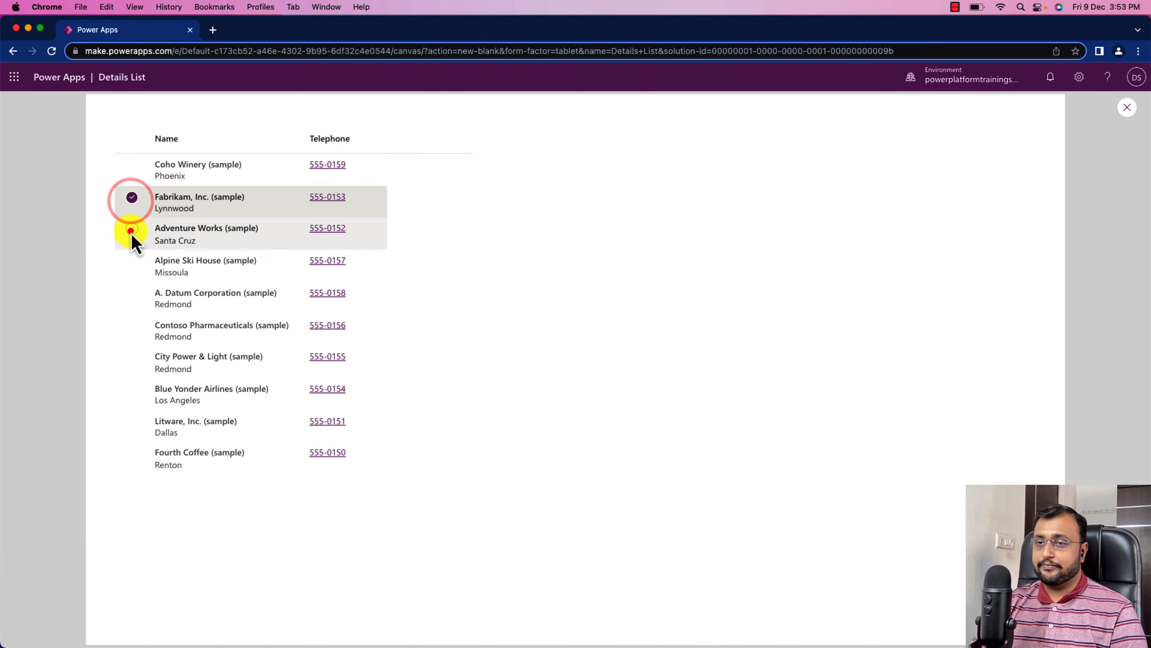
pyautogui.click(131, 230)
pyautogui.click(131, 261)
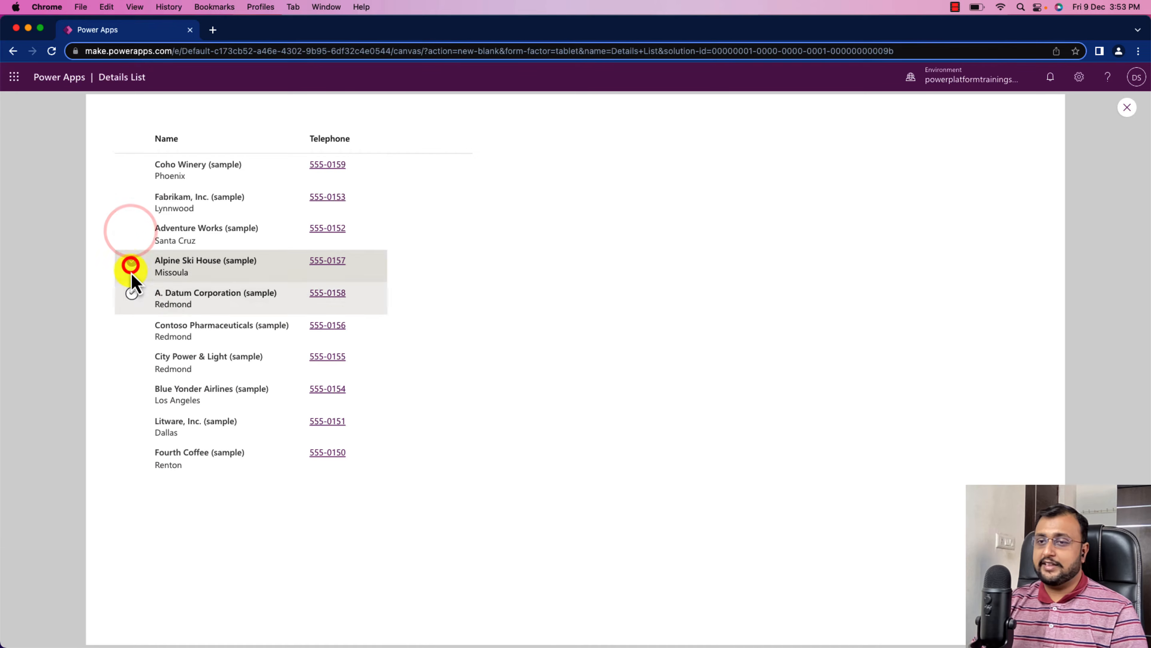
pyautogui.click(132, 295)
pyautogui.click(134, 328)
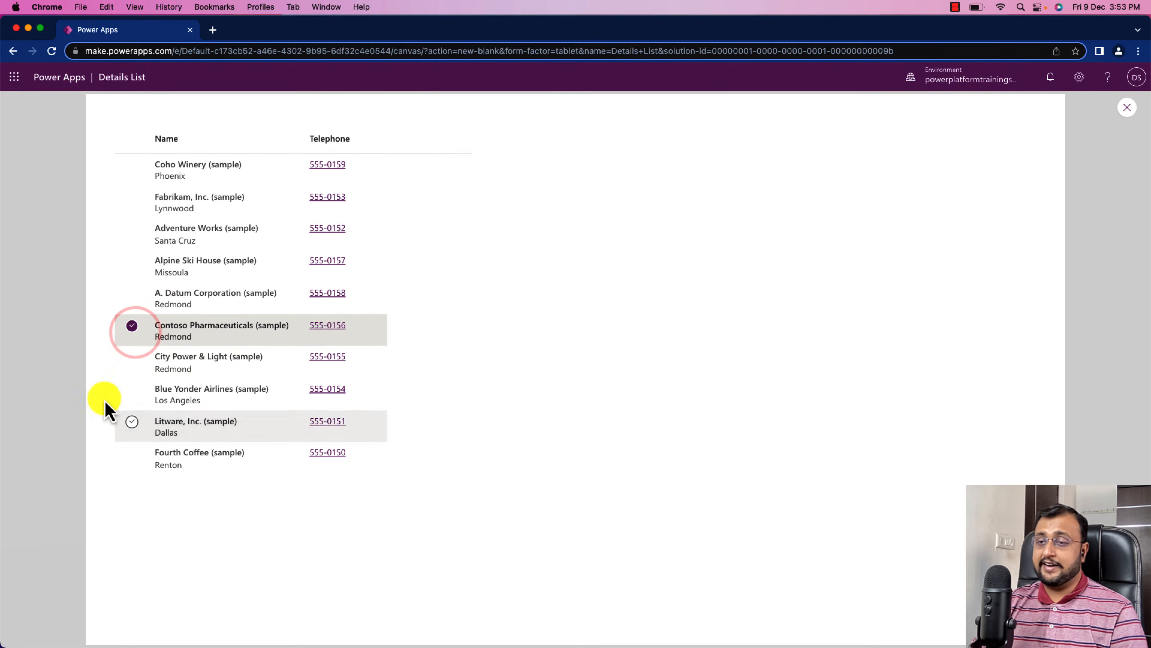
pyautogui.click(1123, 113)
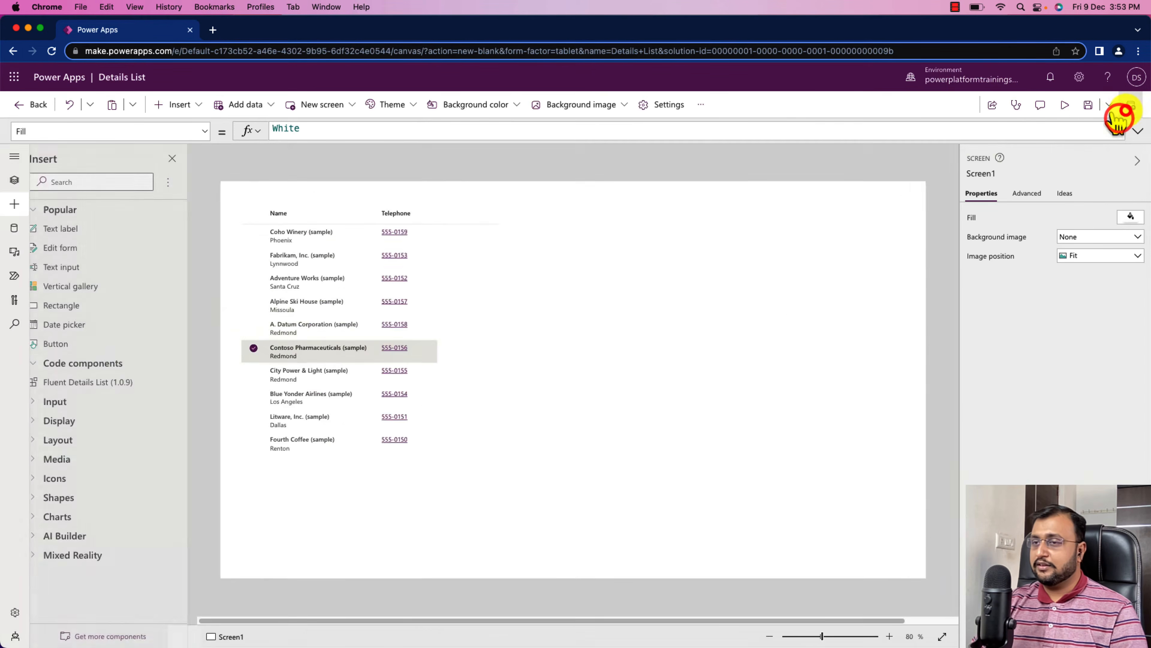
# - Set the Fluent Details List's selection type to Multiple
pyautogui.click(462, 286)
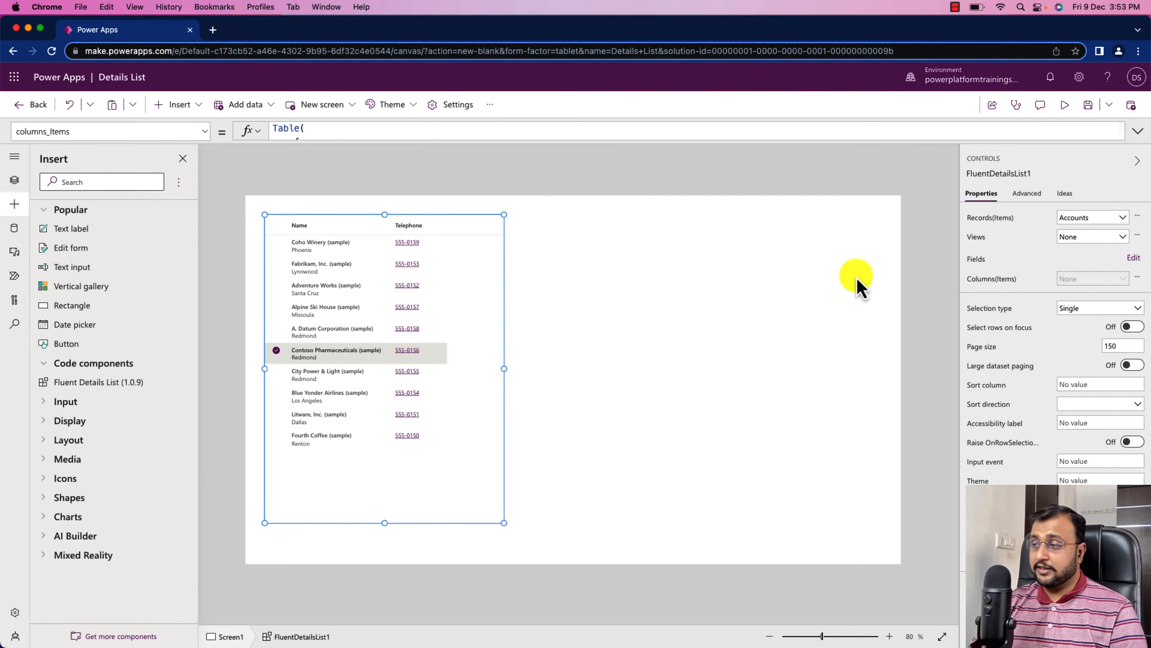
pyautogui.click(1102, 308)
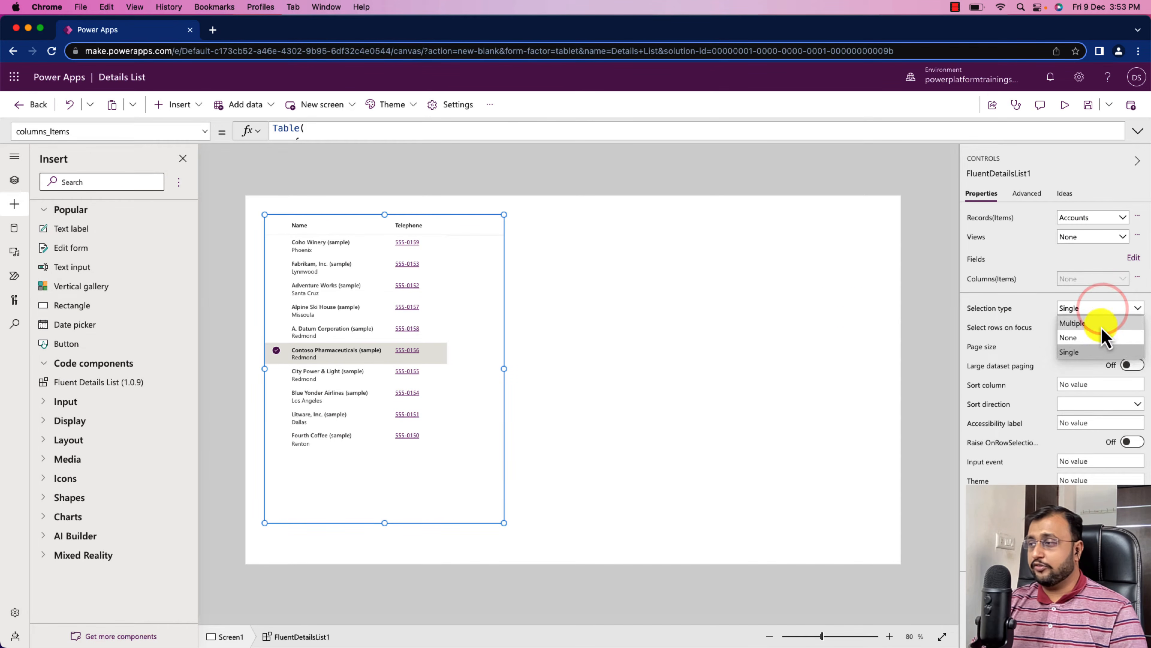
pyautogui.click(1101, 323)
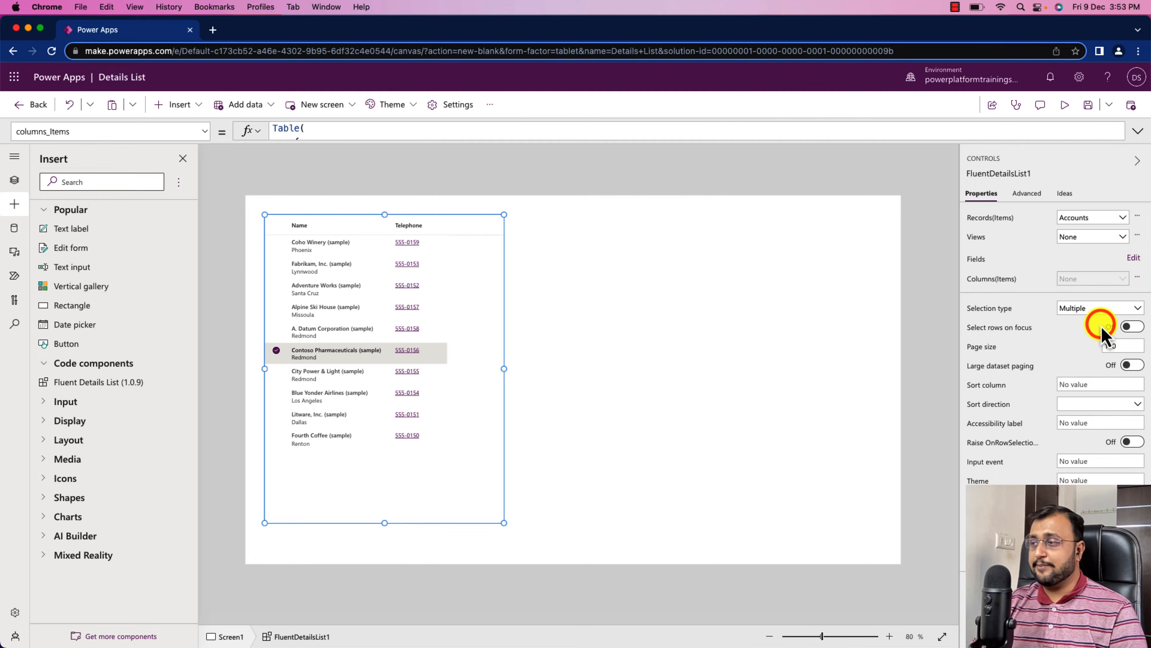
# - Preview the app, add A. Datum Corporation and Alpine Ski House to the row selection, and close the preview
pyautogui.click(1066, 106)
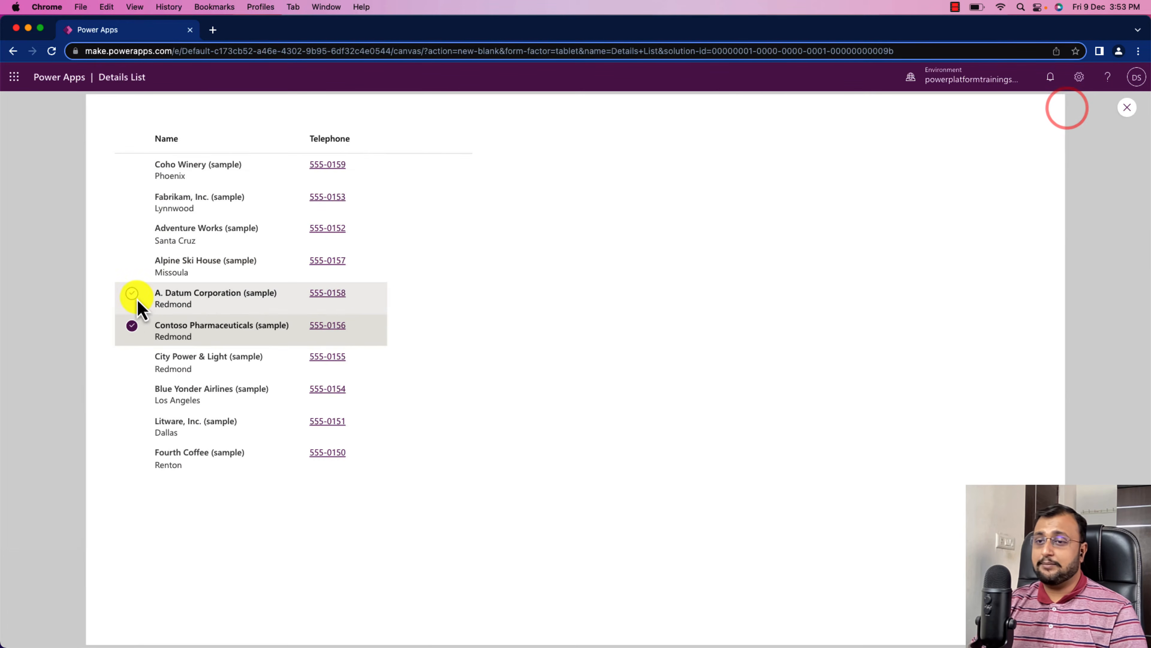
pyautogui.click(136, 299)
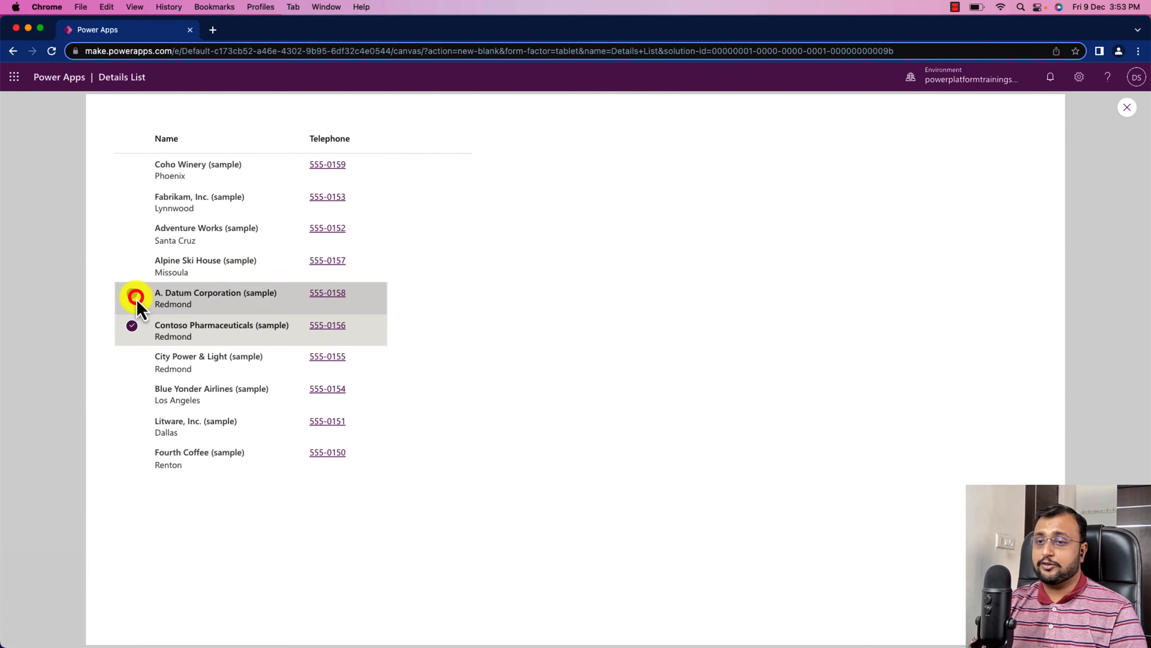
pyautogui.click(131, 260)
pyautogui.click(1129, 108)
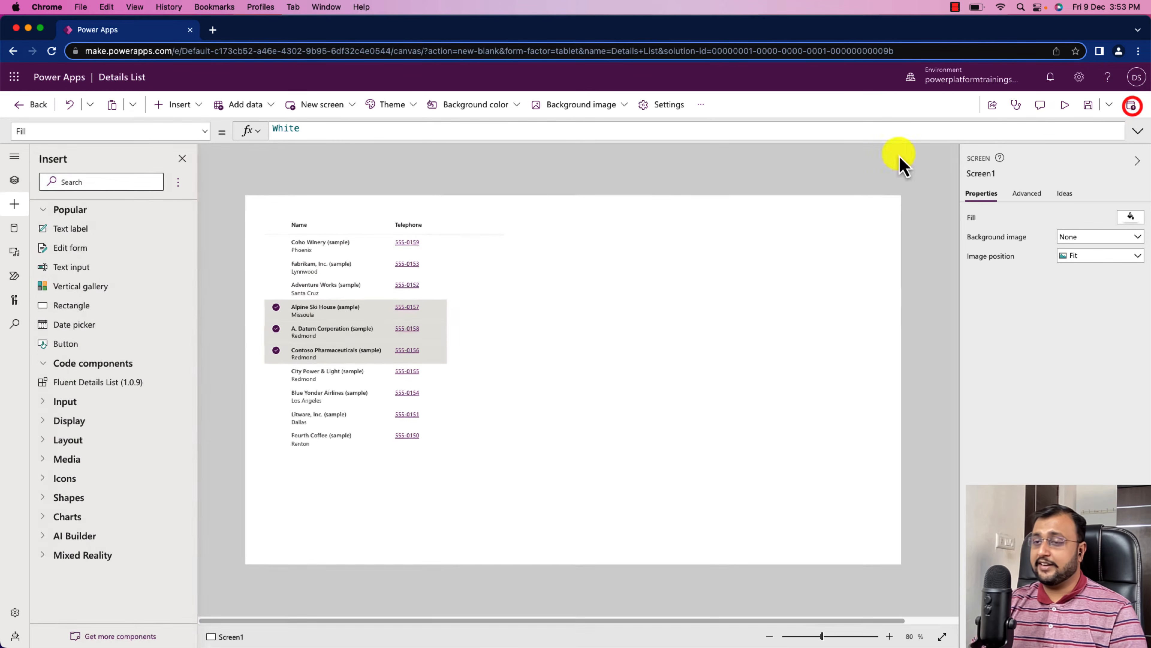
# - Review the available selection types of the details list and keep Multiple
pyautogui.click(451, 254)
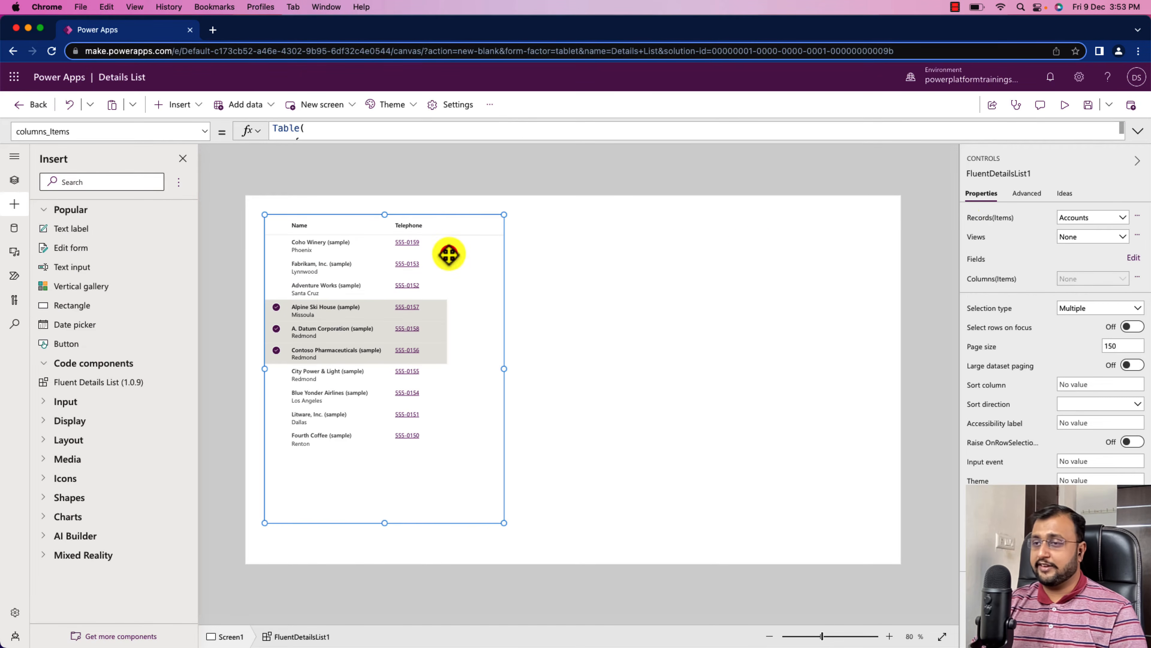
pyautogui.click(1105, 312)
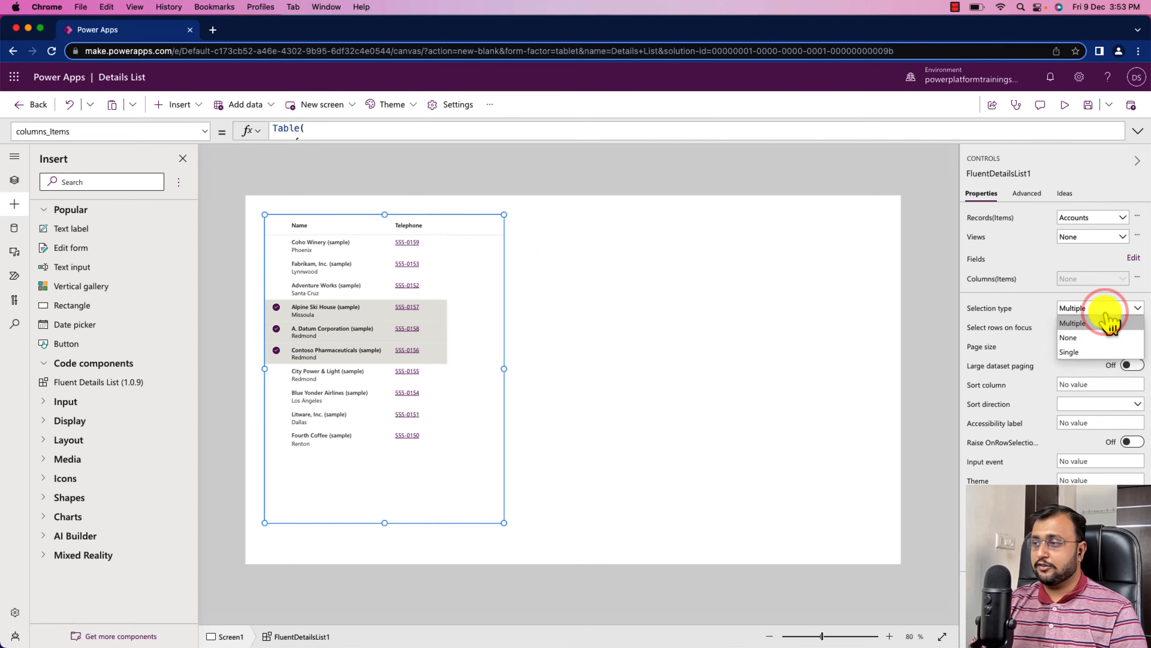
pyautogui.click(1106, 321)
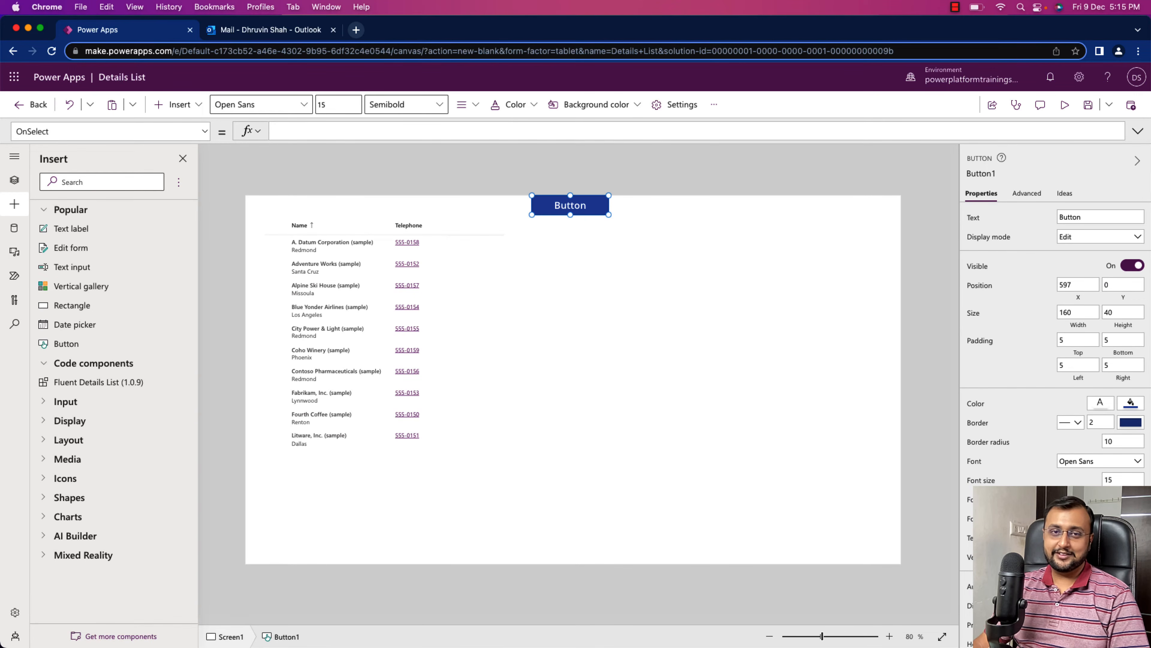
# - Select the Fluent Details List and expand its columns_Items formula for inspection
pyautogui.click(433, 269)
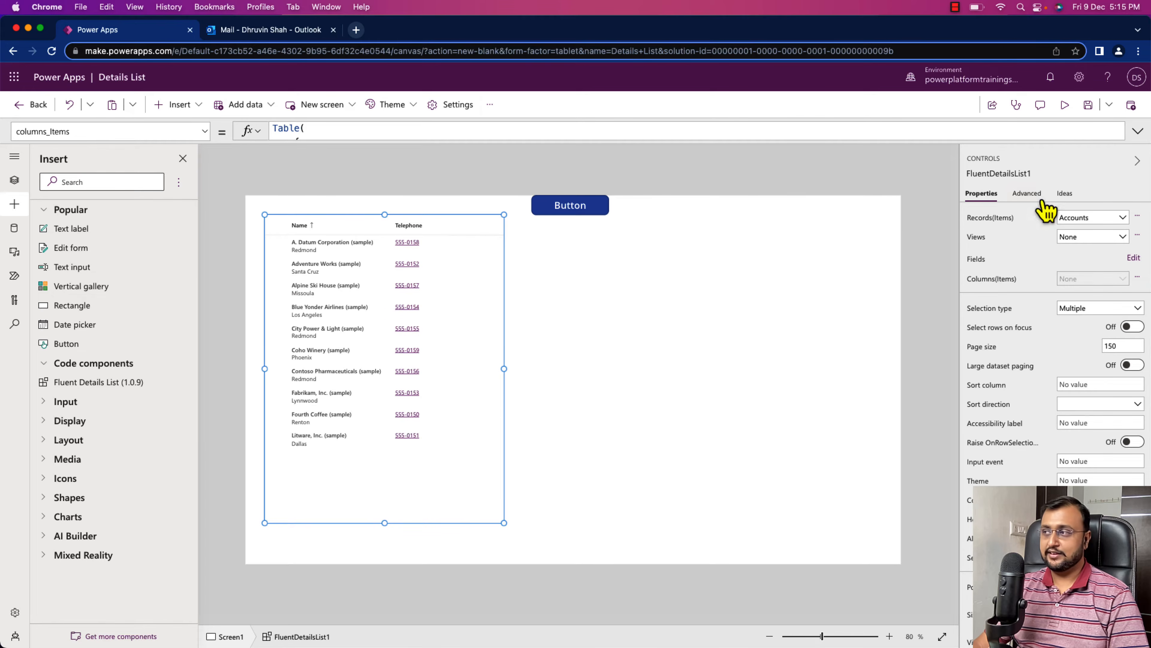
pyautogui.click(1137, 132)
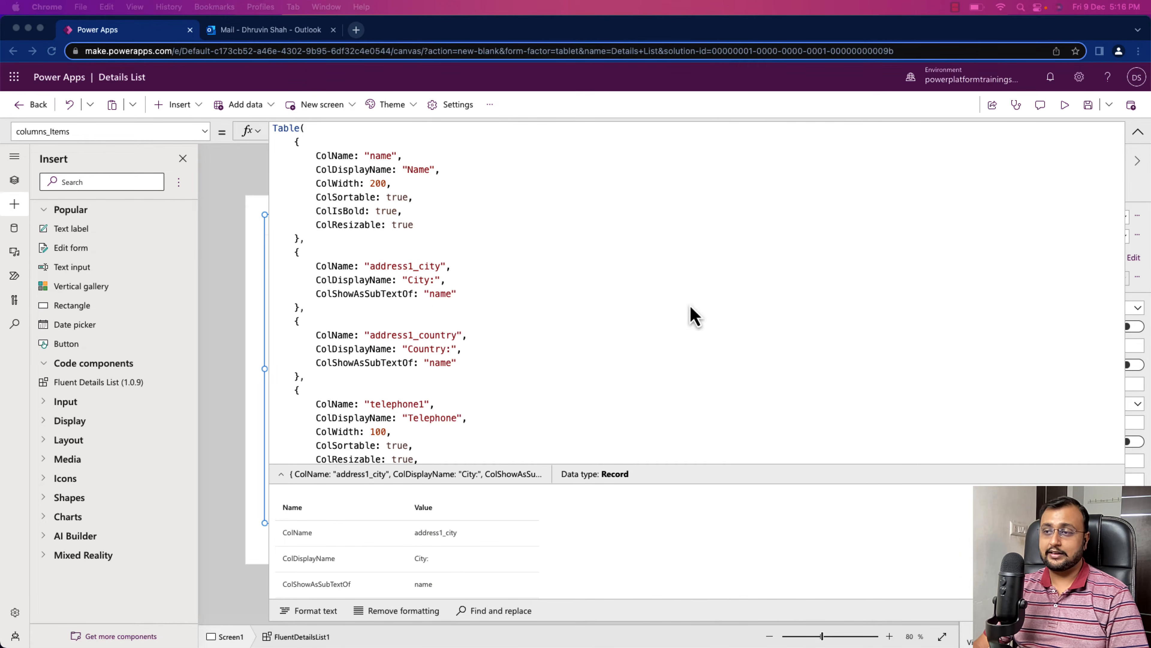
# - Set the button's OnSelect to ClearCollect colAccounts with Contoso (Redmond, U.S.) and Litware, Inc (Dallas, U.S.), each with TagColor and TagBorderColor RGB values
pyautogui.click(640, 302)
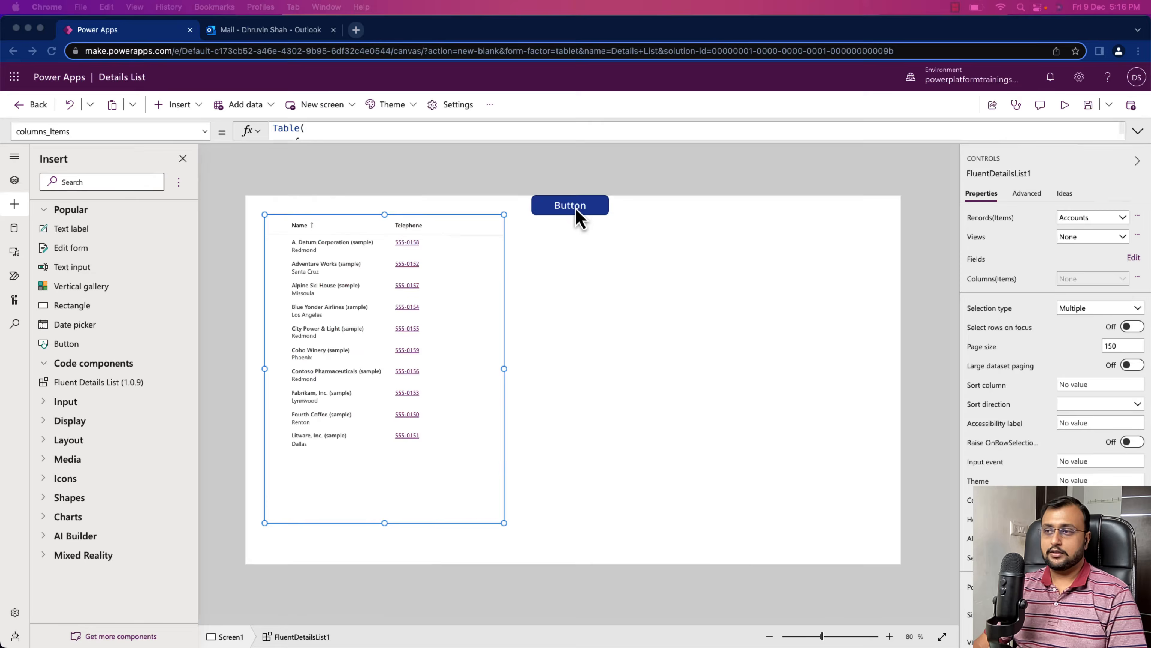
pyautogui.click(575, 208)
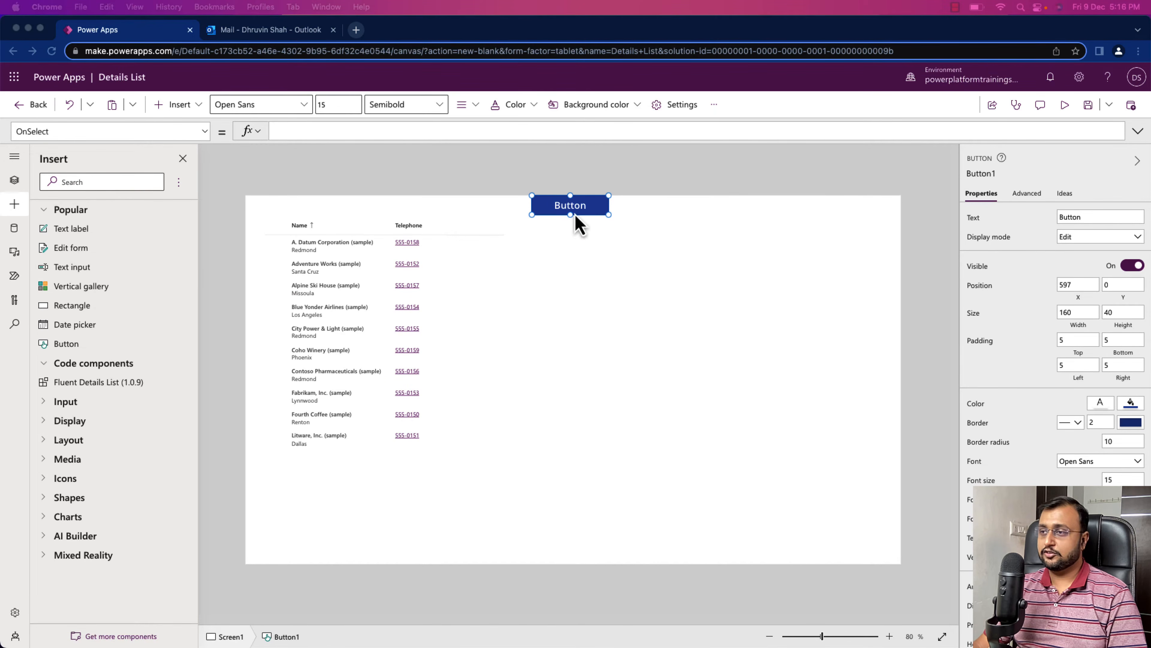
pyautogui.click(1138, 135)
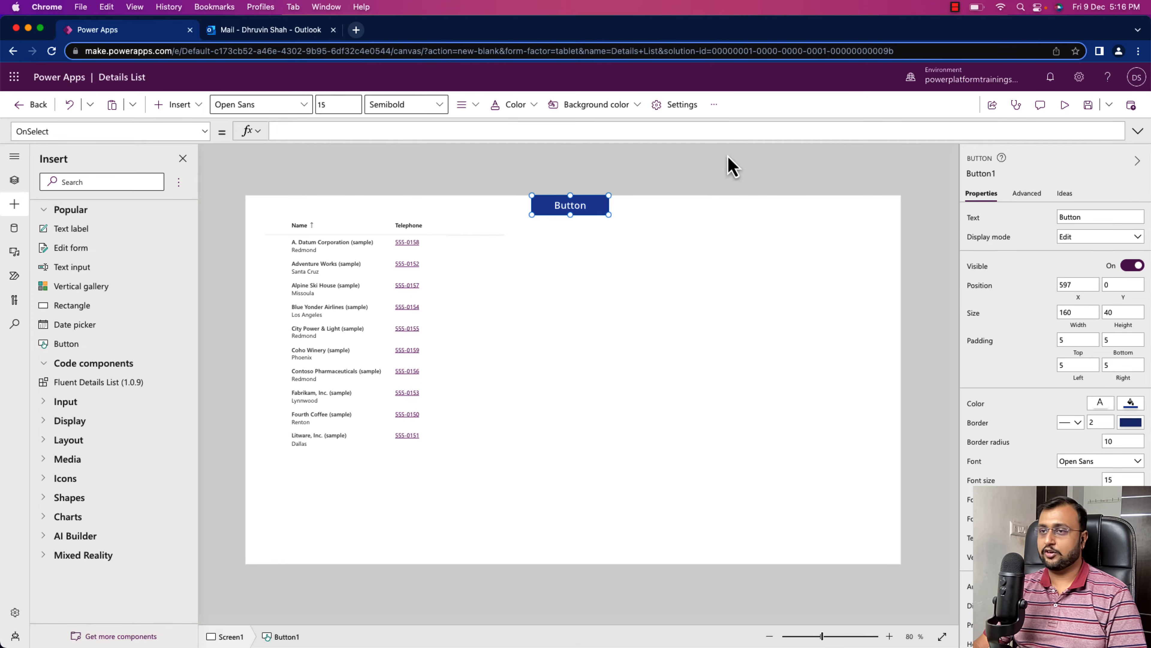
pyautogui.click(1140, 134)
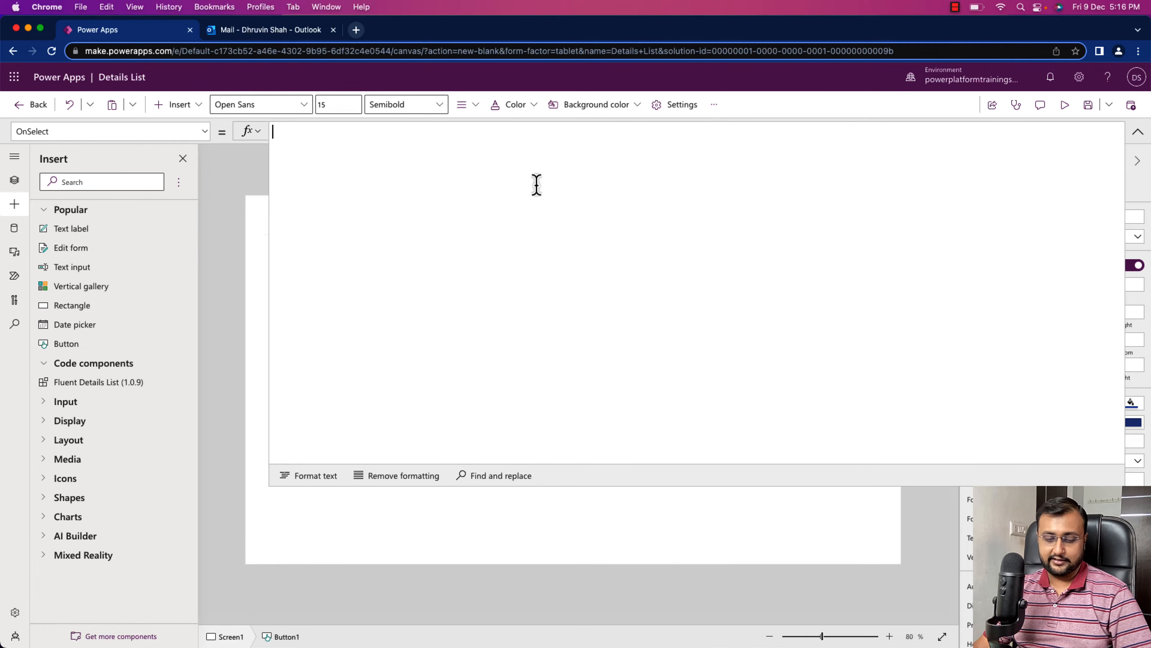
pyautogui.write('ClearCollect(     colAccounts,     {         name: "Contoso",         city: "Redmond",         country: "U.S.",         TagColor: "rgb(0, 183, 195)",         TagBorderColor: "rgb(0,137,147)"     },     {         name: "Litware, Inc",         city: "Dallas",         country: "U.S.",         TagColor: "rgb(255, 140, 0)",         TagBorderColor: "rgb(194,107,0)"     } );')
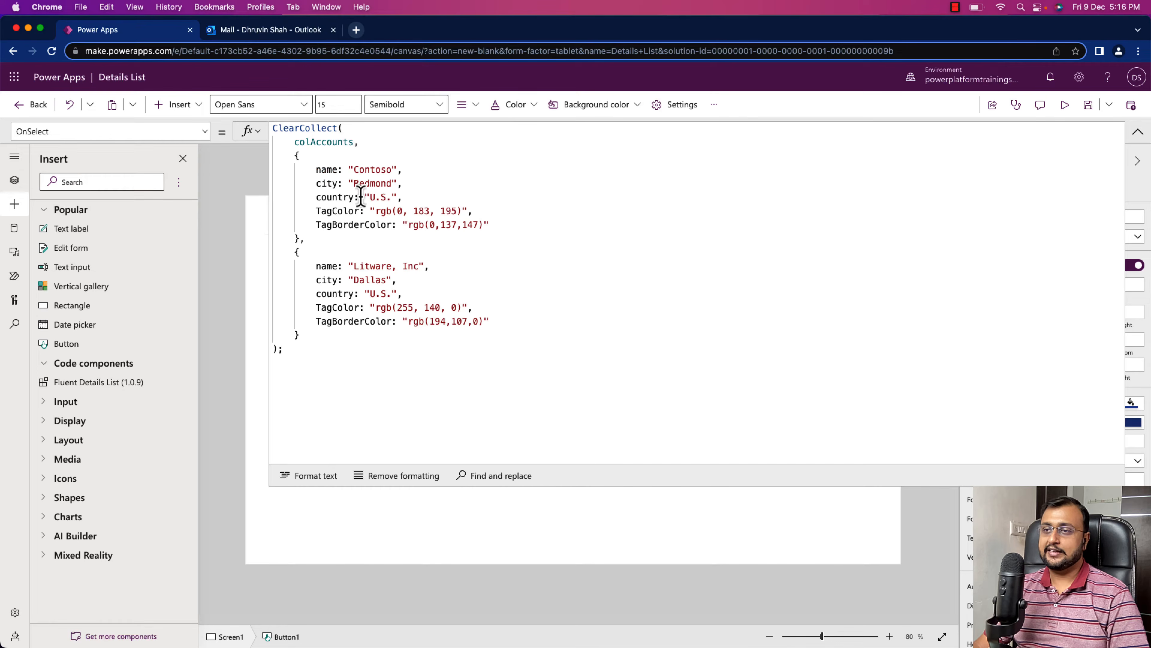
# - Review the TagColor and TagBorderColor entries of both records in the button's OnSelect formula, and collapse the formula
pyautogui.moveTo(320, 212); pyautogui.dragTo(467, 212)
pyautogui.click(316, 213)
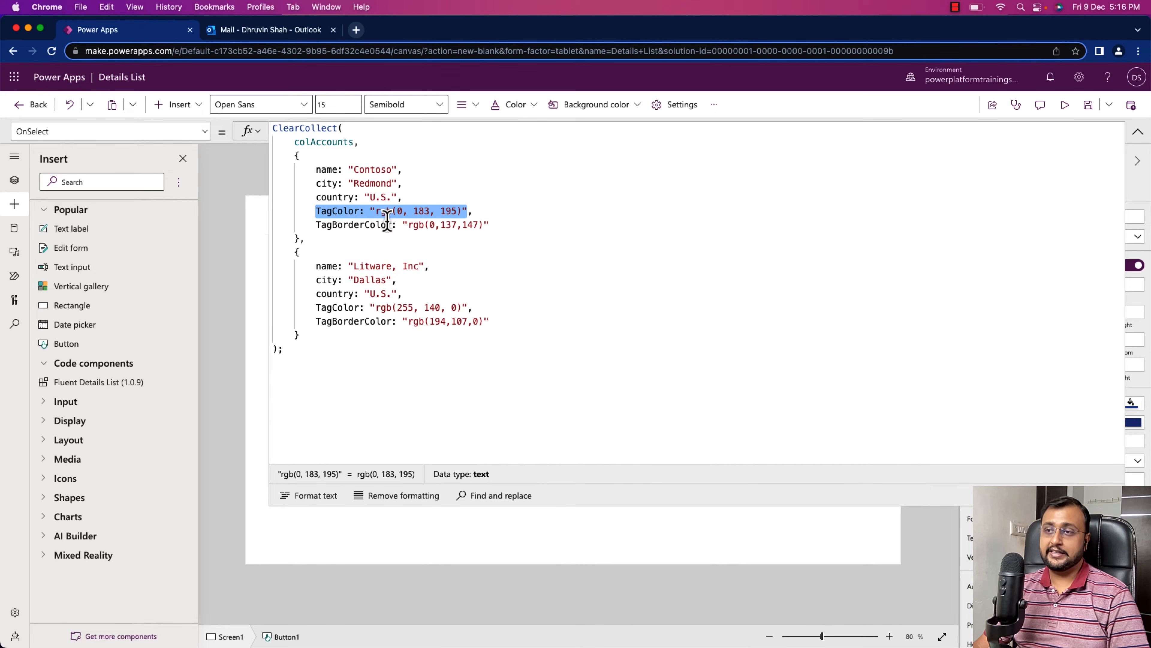
pyautogui.moveTo(314, 226); pyautogui.dragTo(481, 228)
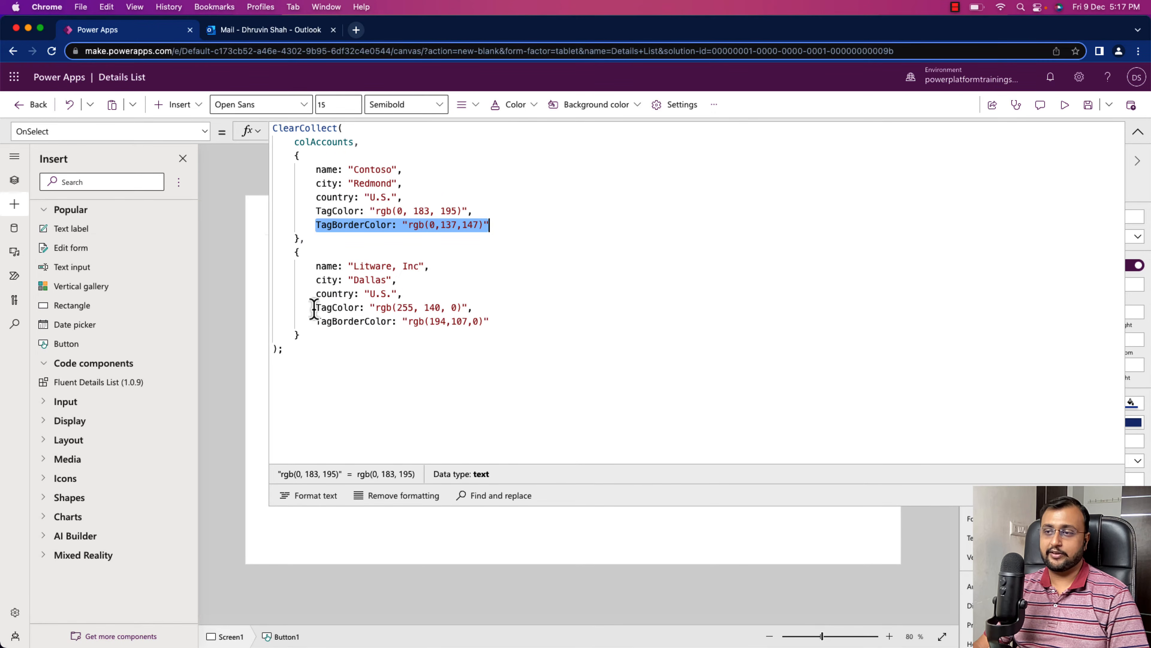
pyautogui.moveTo(314, 309); pyautogui.dragTo(473, 308)
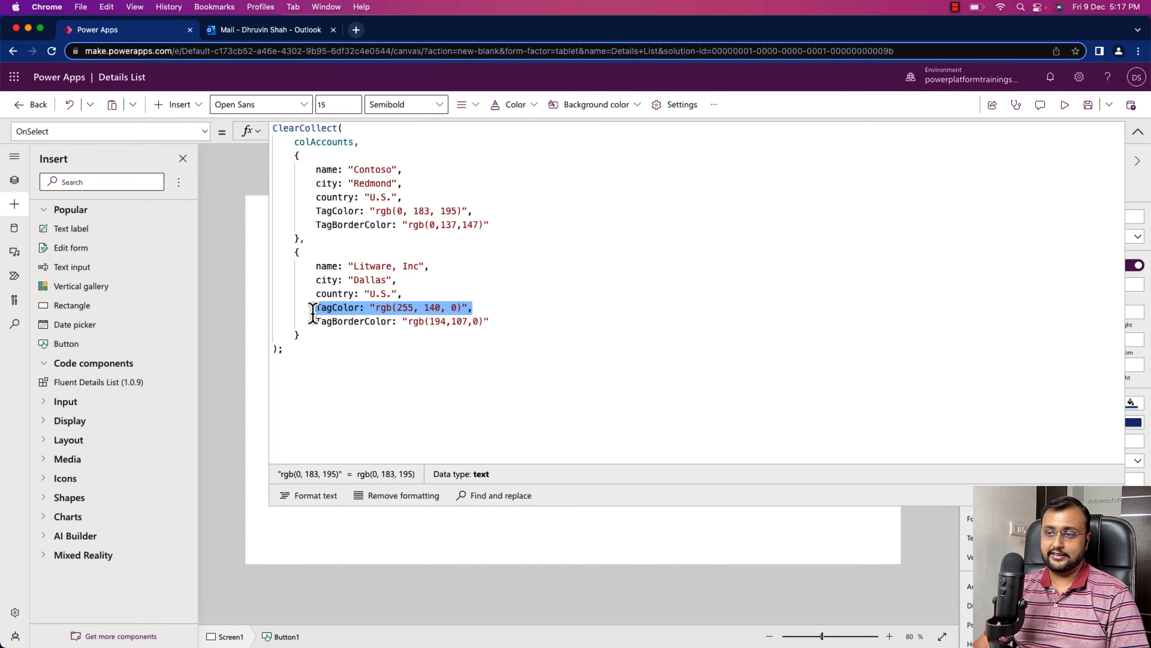
pyautogui.moveTo(312, 322); pyautogui.dragTo(484, 321)
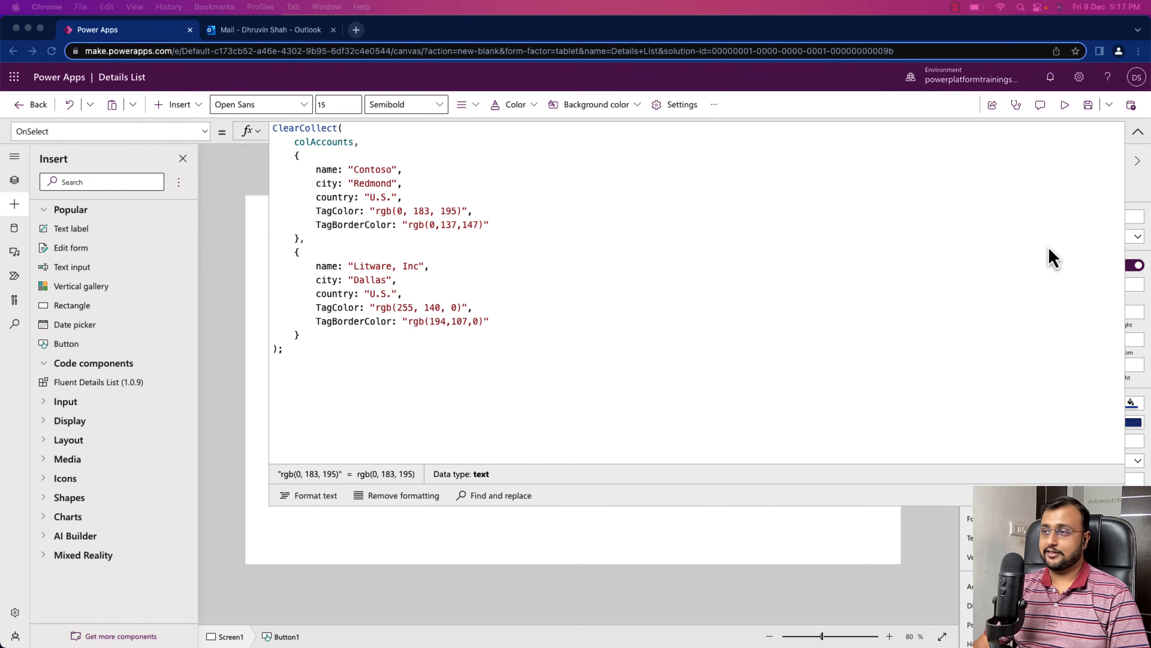
pyautogui.click(1139, 132)
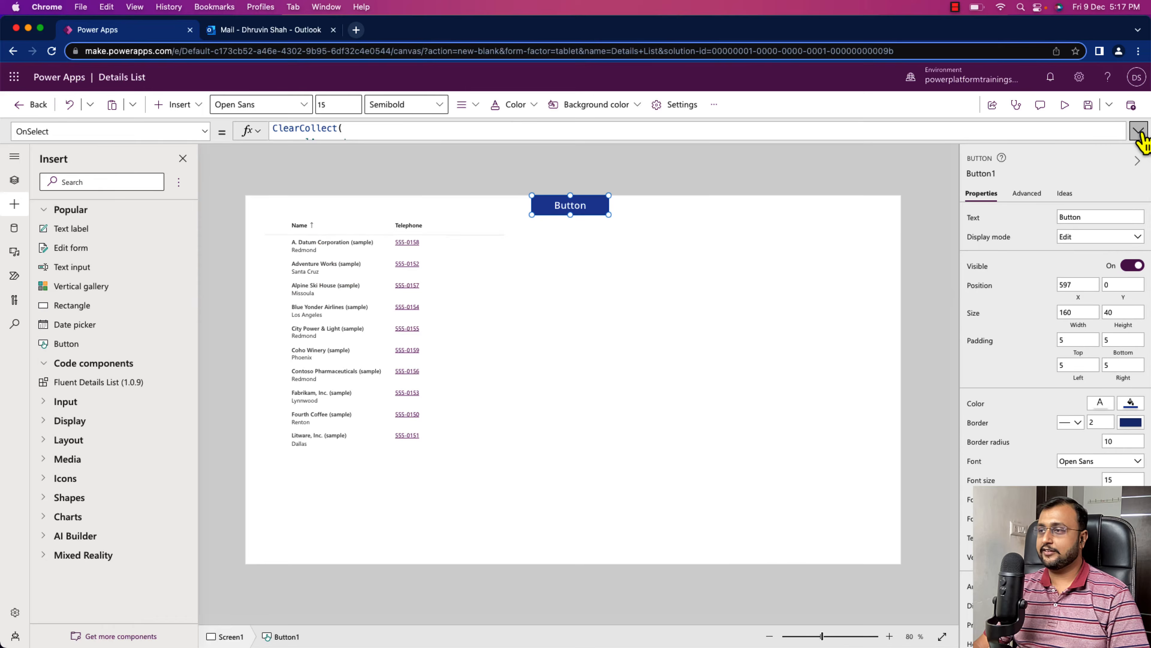
# - Insert another Fluent Details List on the screen and use the colAccounts collection as its records
pyautogui.click(118, 386)
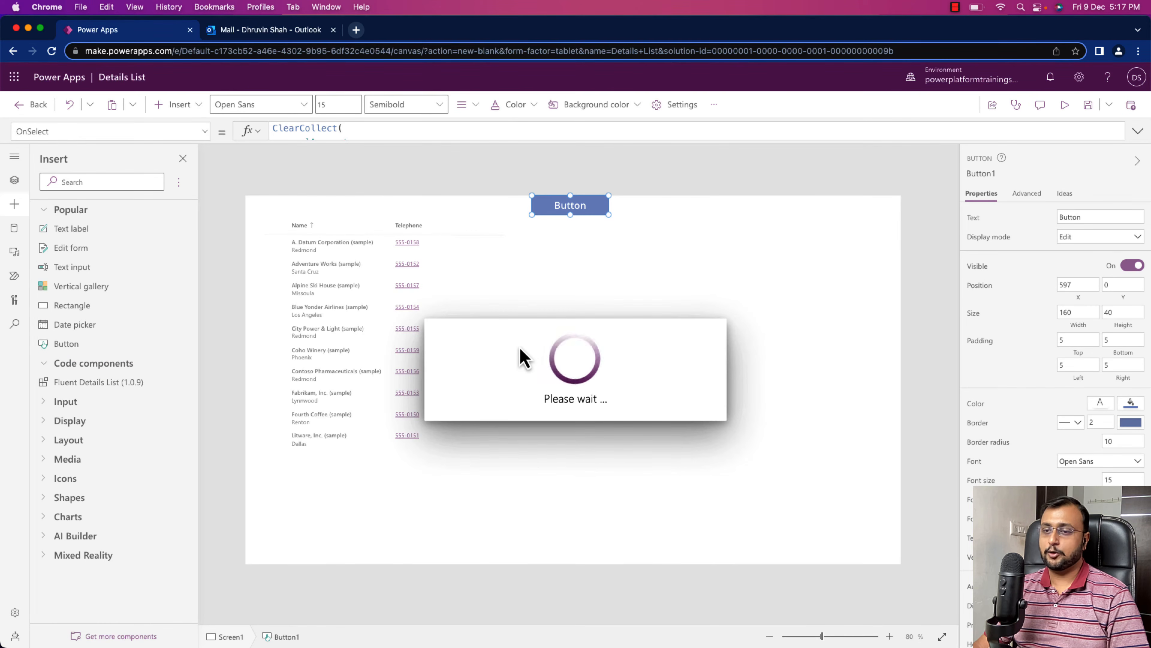
pyautogui.press('alt')
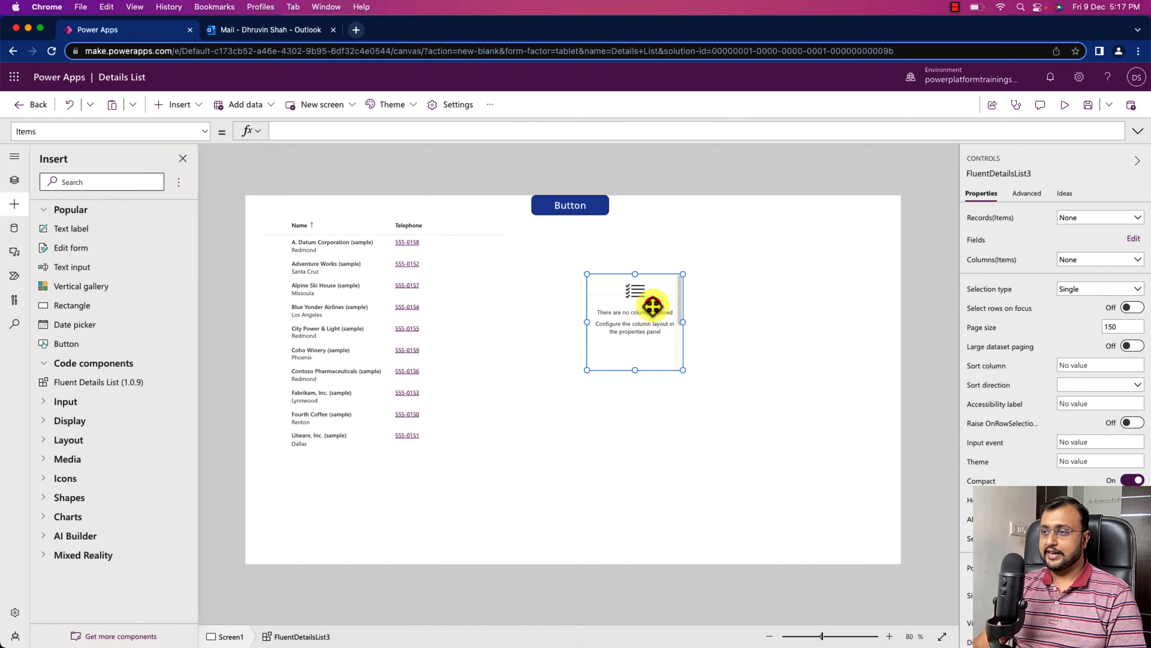
pyautogui.click(1093, 219)
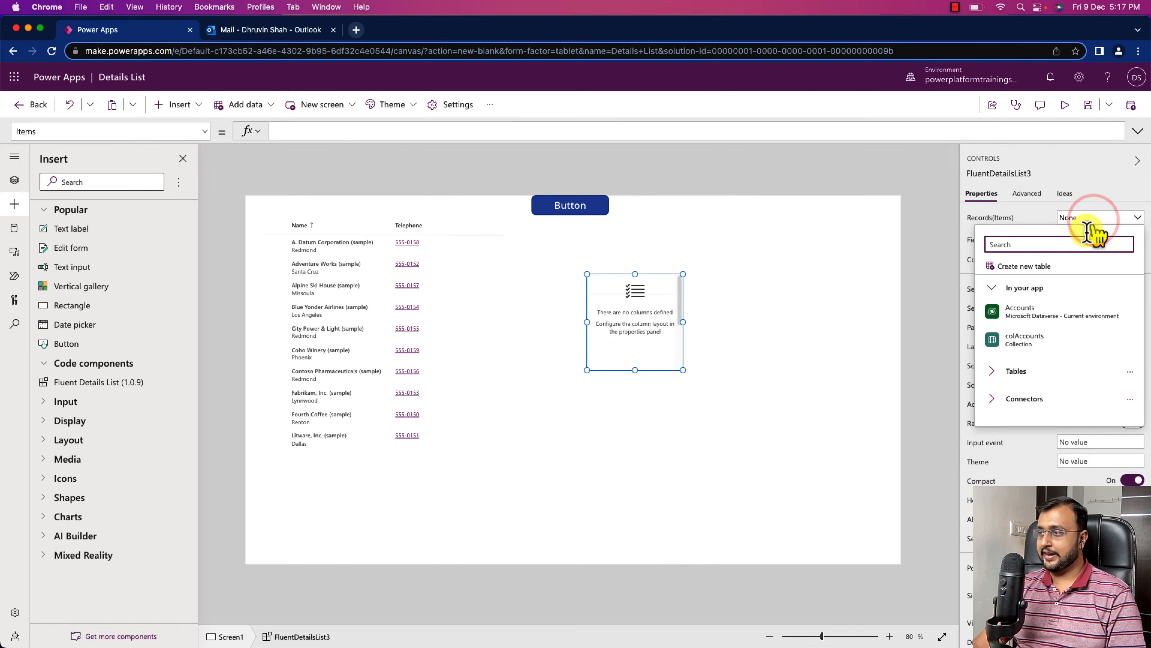
pyautogui.click(1044, 341)
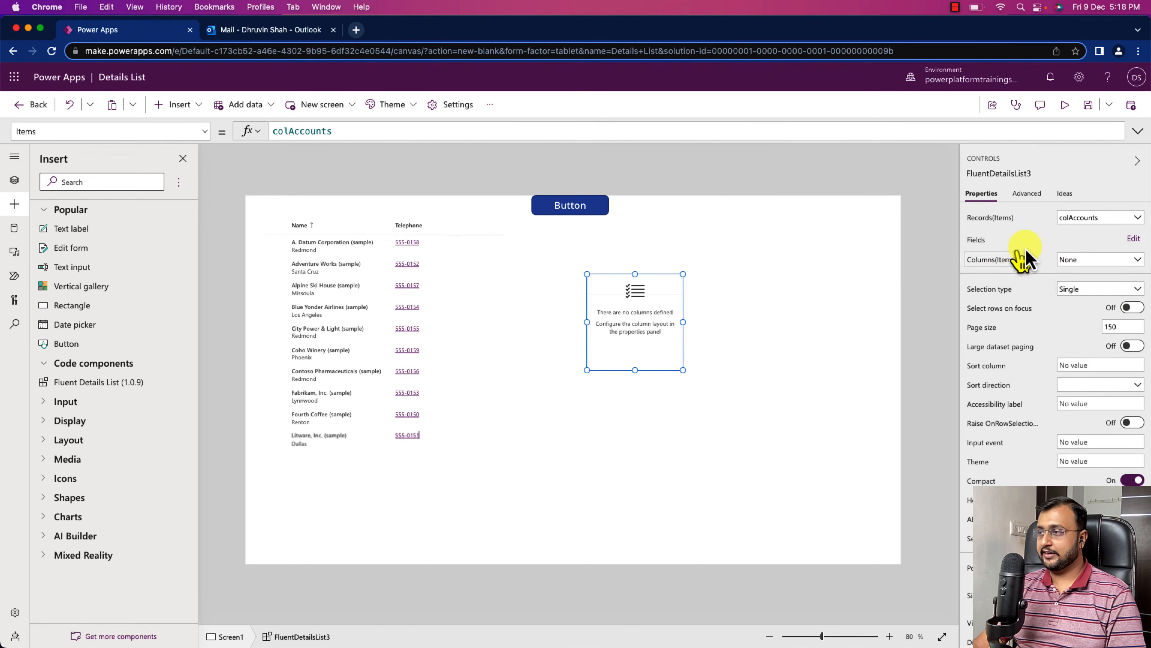
# - Add the city, country, name, TagBorderColor and TagColor fields to the new details list, and enlarge the list on the canvas
pyautogui.click(1133, 238)
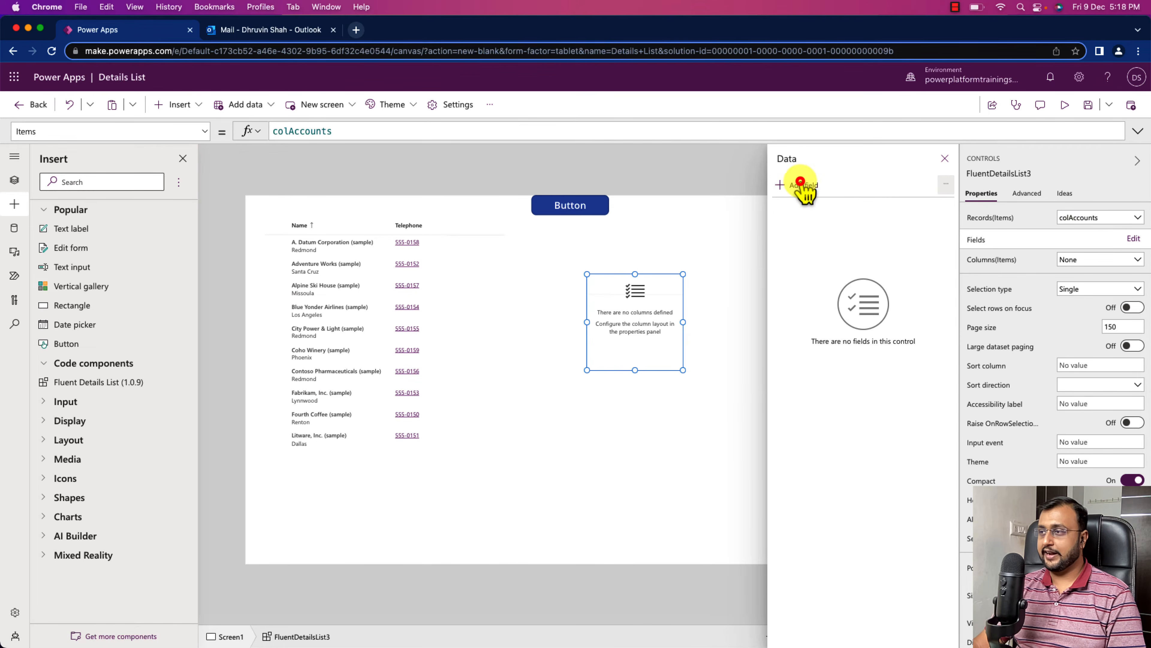
pyautogui.click(801, 185)
pyautogui.click(804, 256)
pyautogui.click(811, 274)
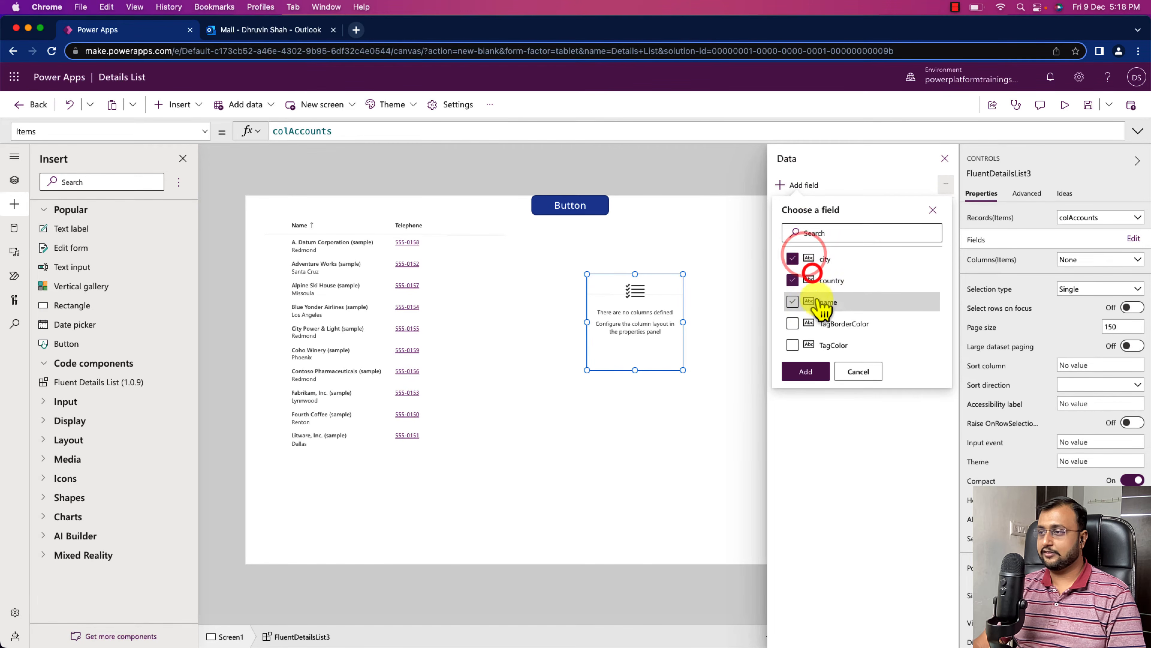
pyautogui.click(817, 301)
pyautogui.click(826, 325)
pyautogui.click(942, 159)
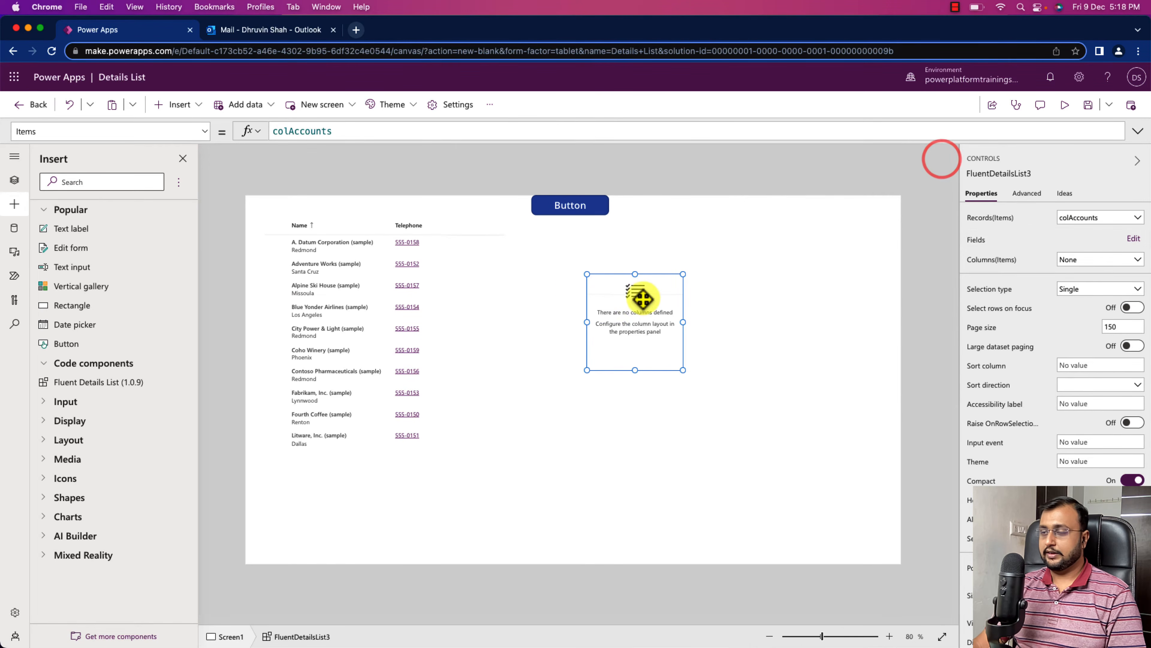
pyautogui.click(643, 298)
pyautogui.moveTo(683, 370); pyautogui.dragTo(805, 497)
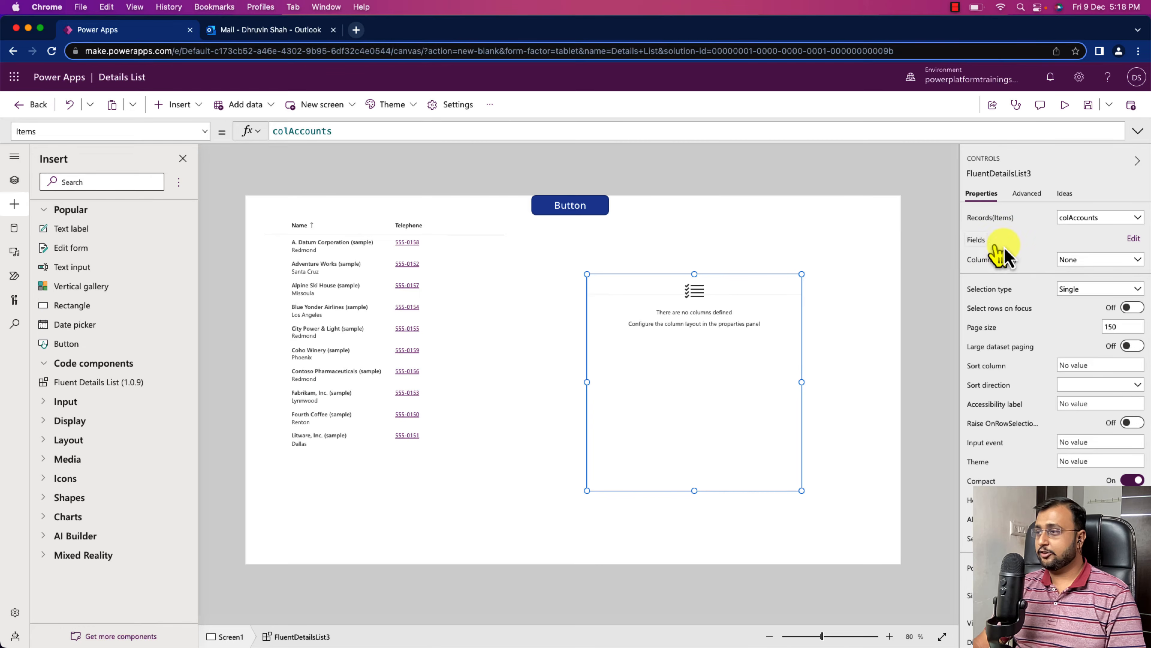
# - Set the new list's columns_Items to a Table of two 60-wide Country columns, cell types tag and indicatortag, using TagColor and TagBorderColor
pyautogui.click(991, 262)
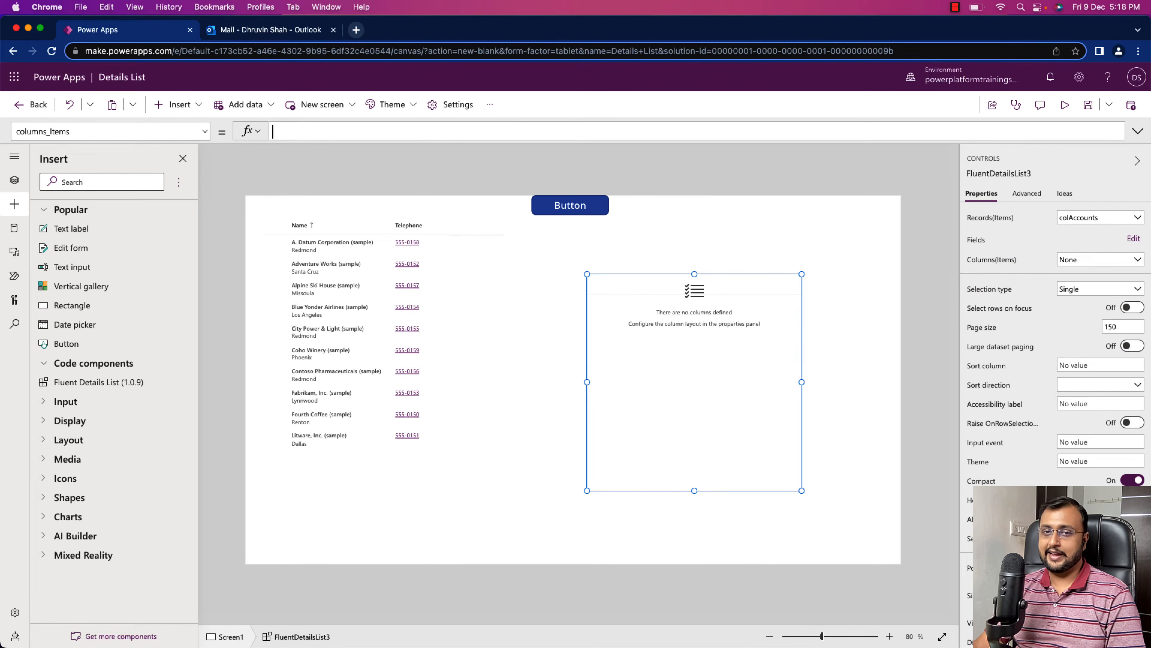
pyautogui.press('super+Tab')
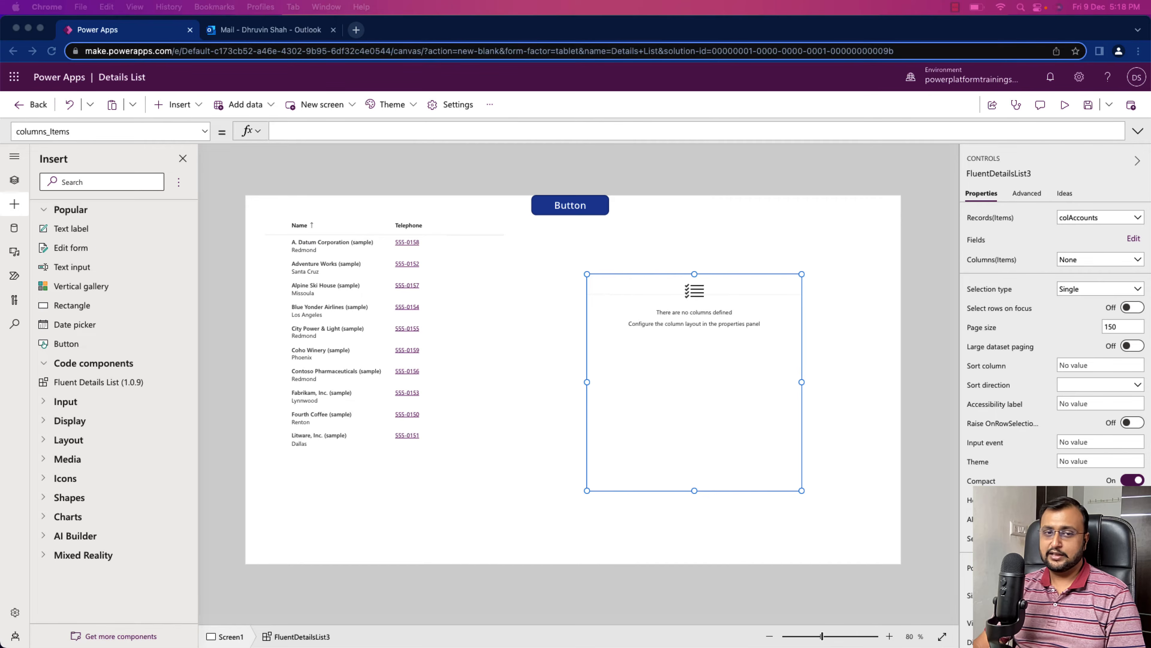
pyautogui.click(710, 400)
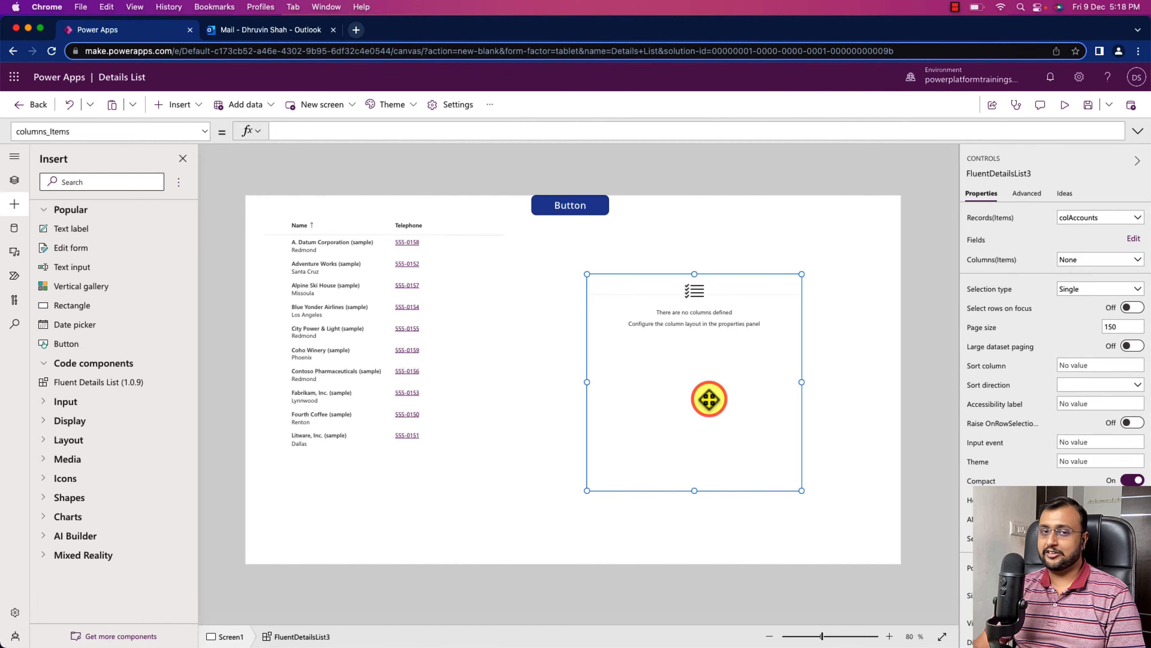
pyautogui.click(1134, 131)
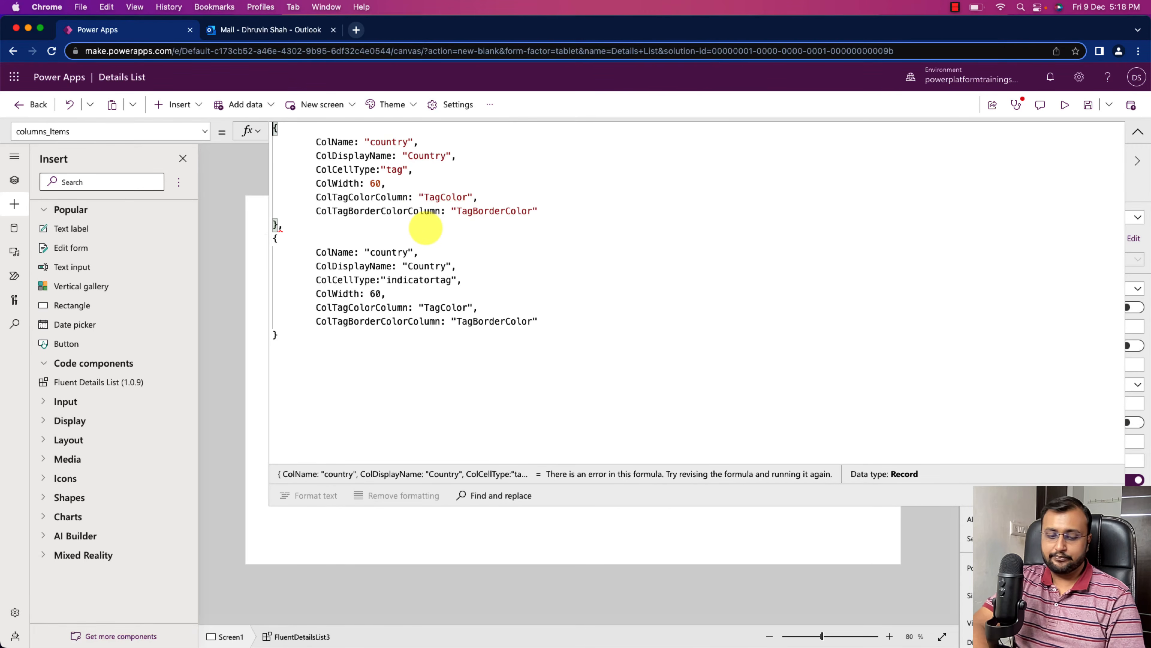
pyautogui.write('ble')
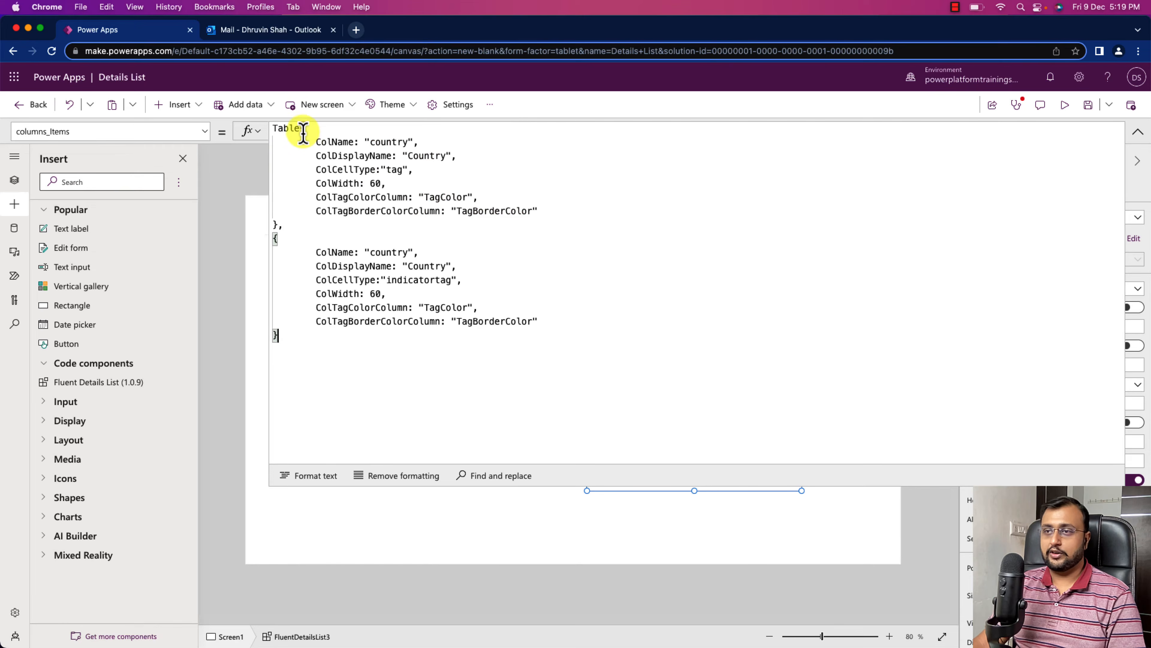
pyautogui.write('(')
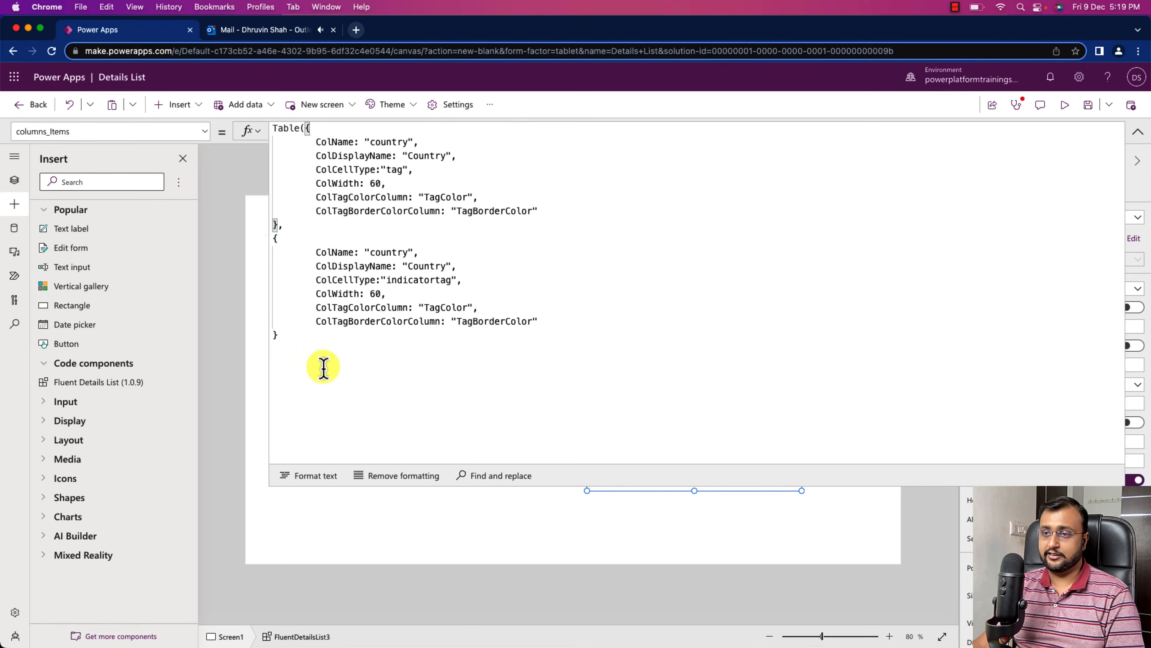
pyautogui.click(314, 339)
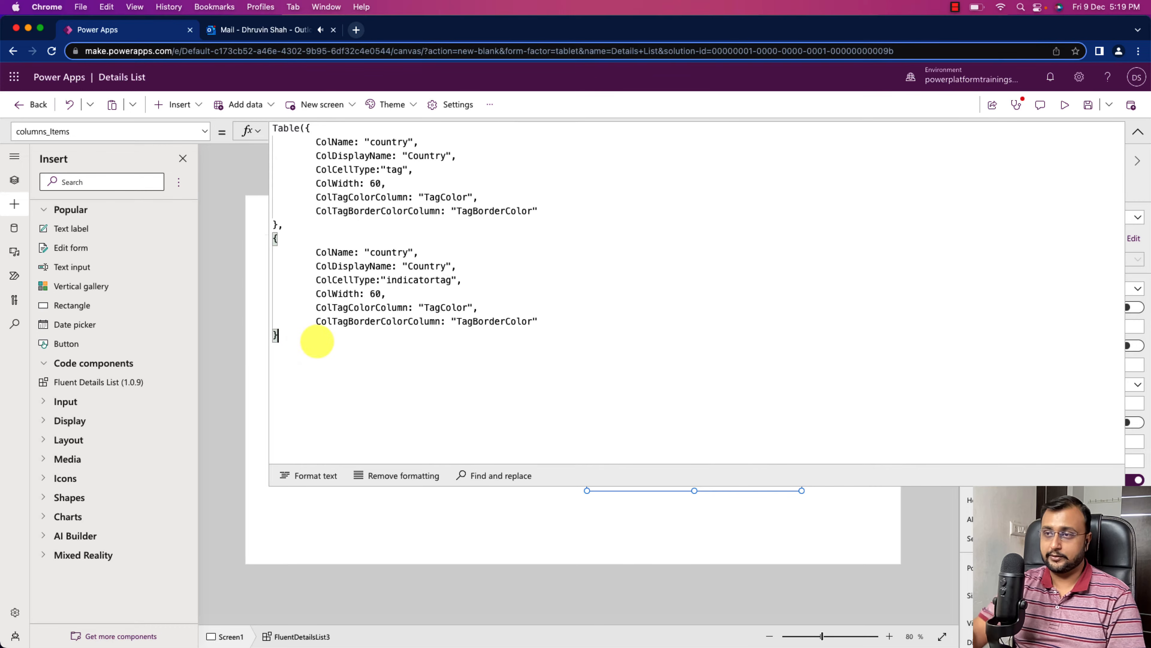
pyautogui.write(')')
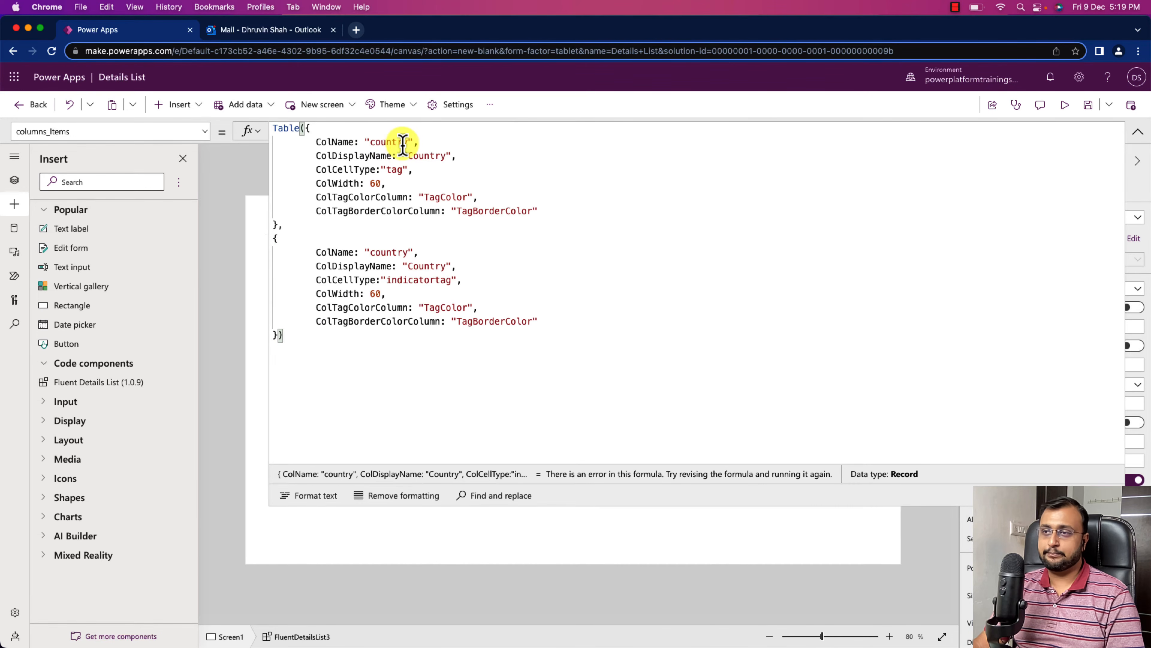
# - Review the ColCellType values tag and indicatortag in the columns_Items formula, and collapse the formula
pyautogui.click(455, 221)
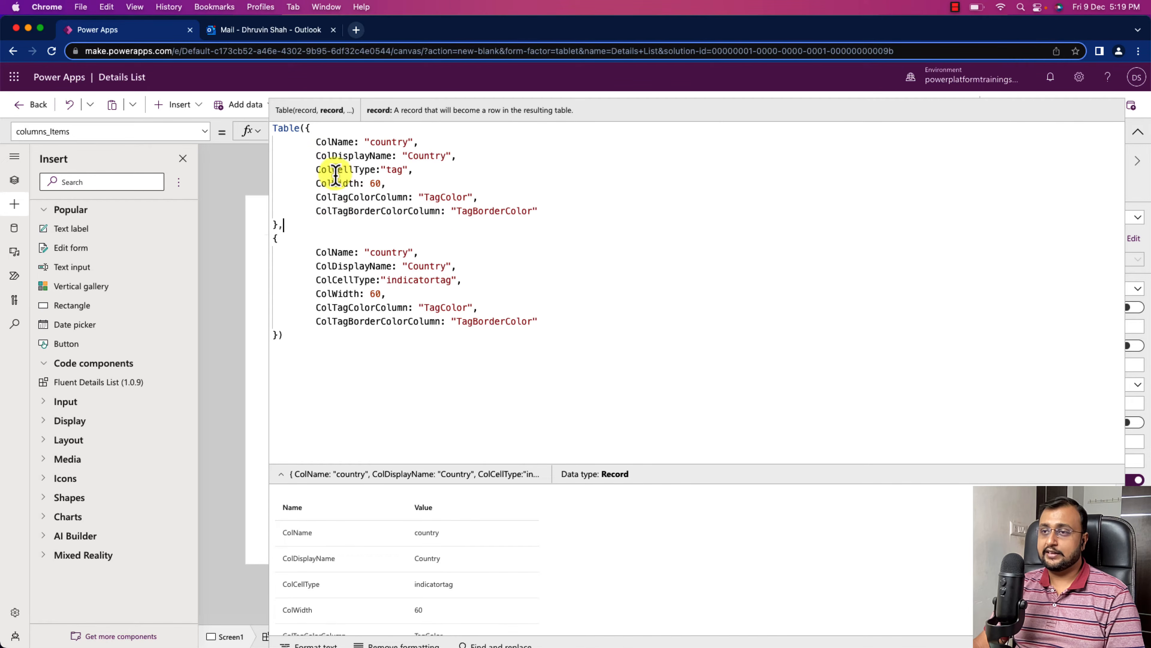
pyautogui.click(318, 170)
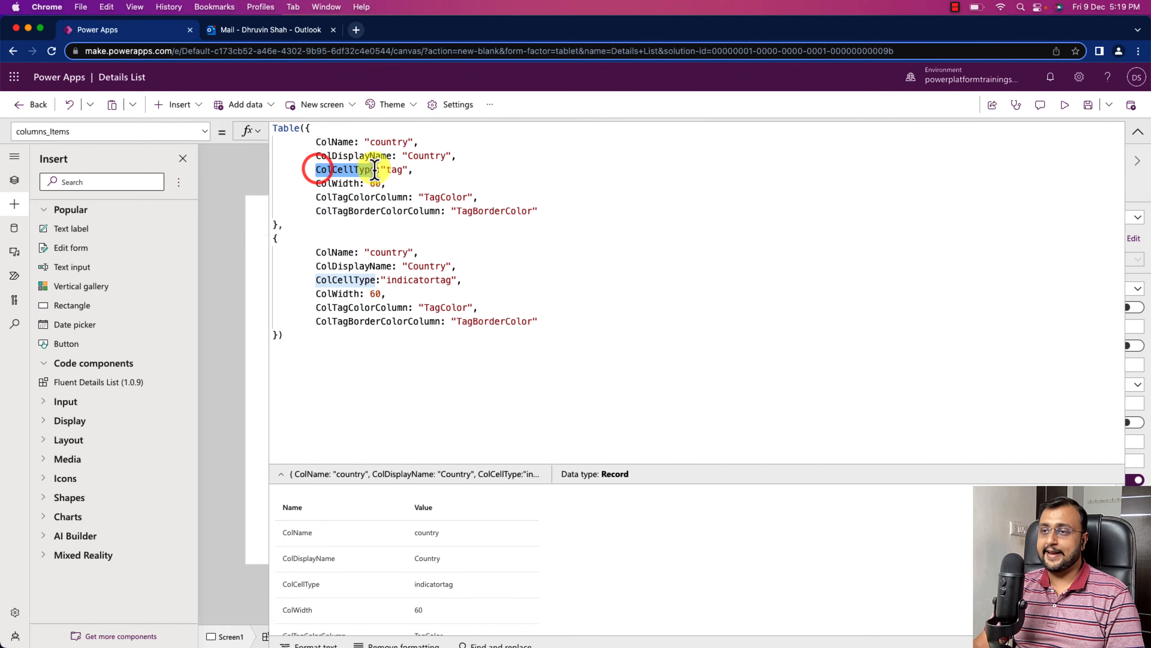
pyautogui.click(390, 170)
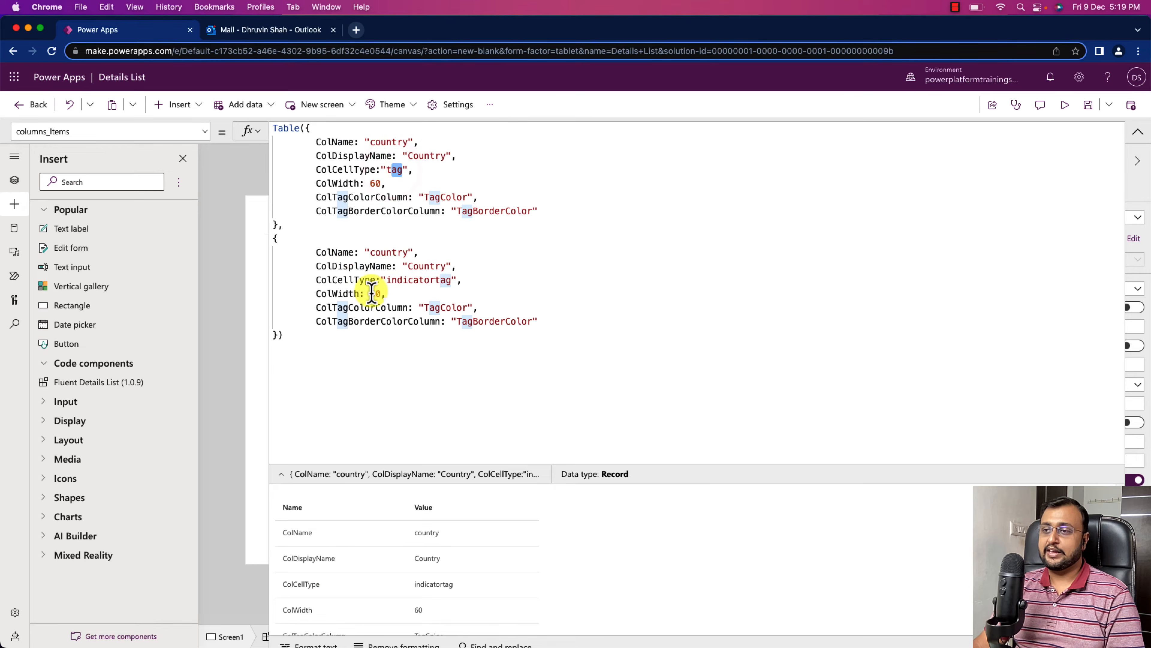
pyautogui.doubleClick(431, 280)
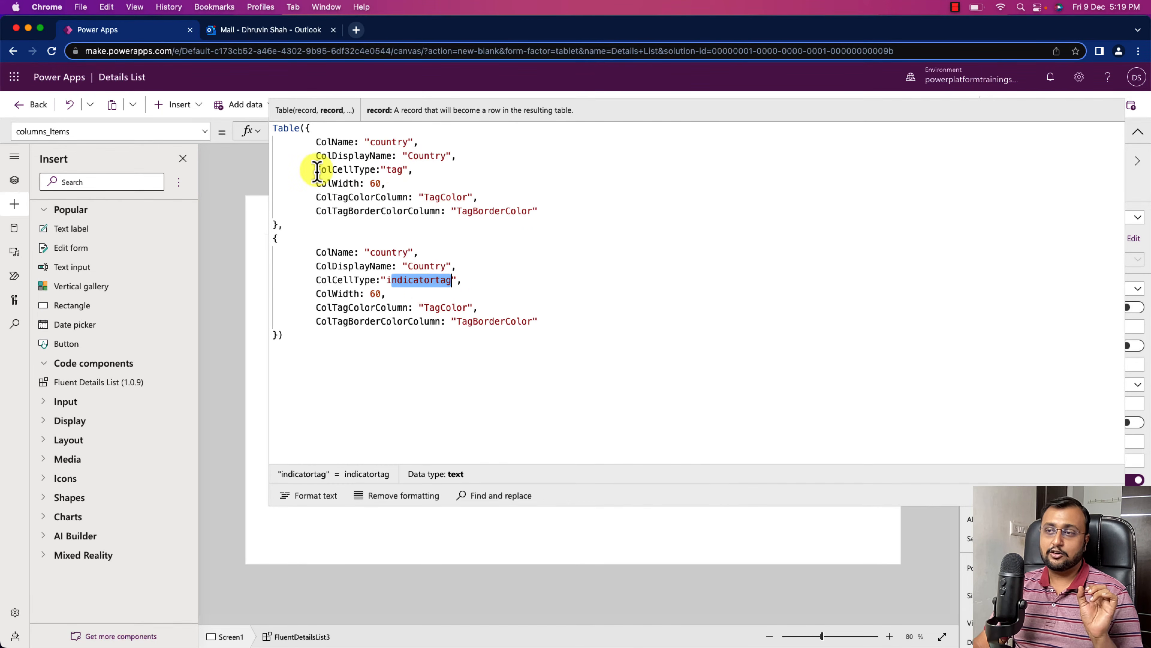
pyautogui.moveTo(316, 169); pyautogui.dragTo(385, 170)
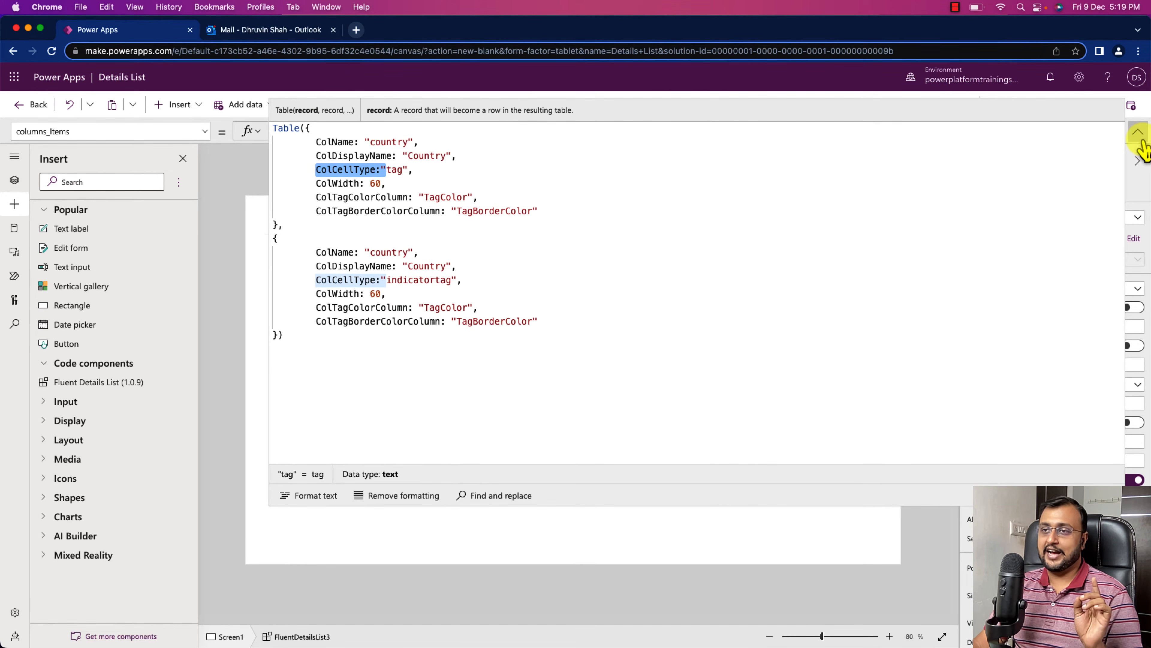
pyautogui.click(1138, 132)
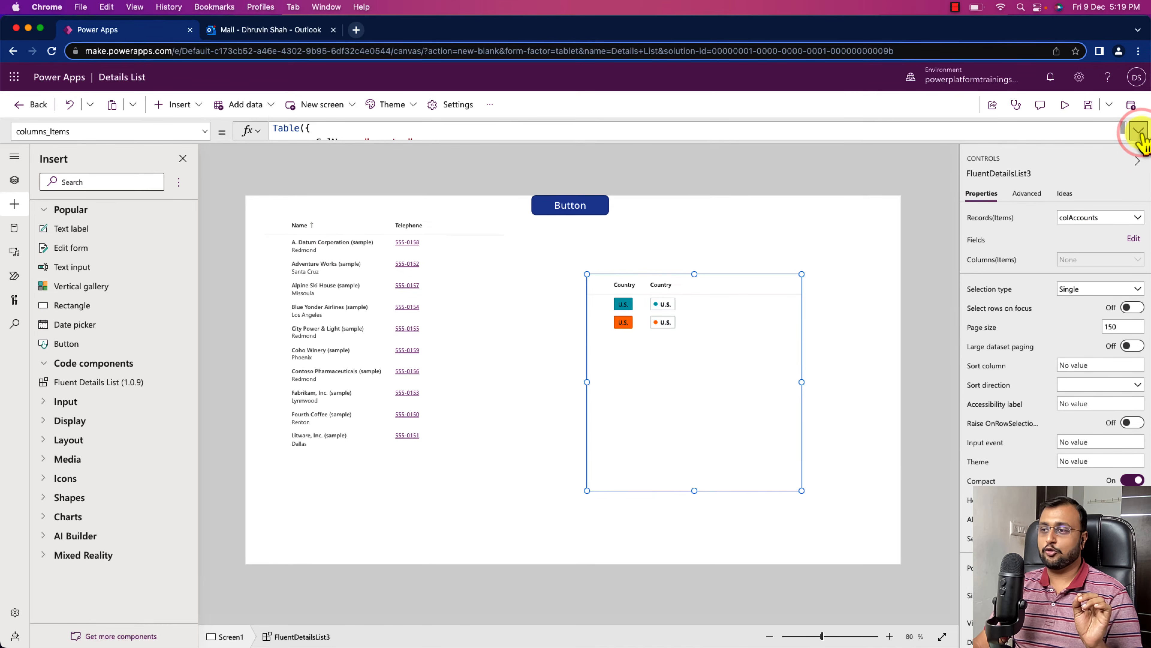
# - Examine how the two Country columns render in the new details list, and expand its columns_Items formula for comparison
pyautogui.click(706, 389)
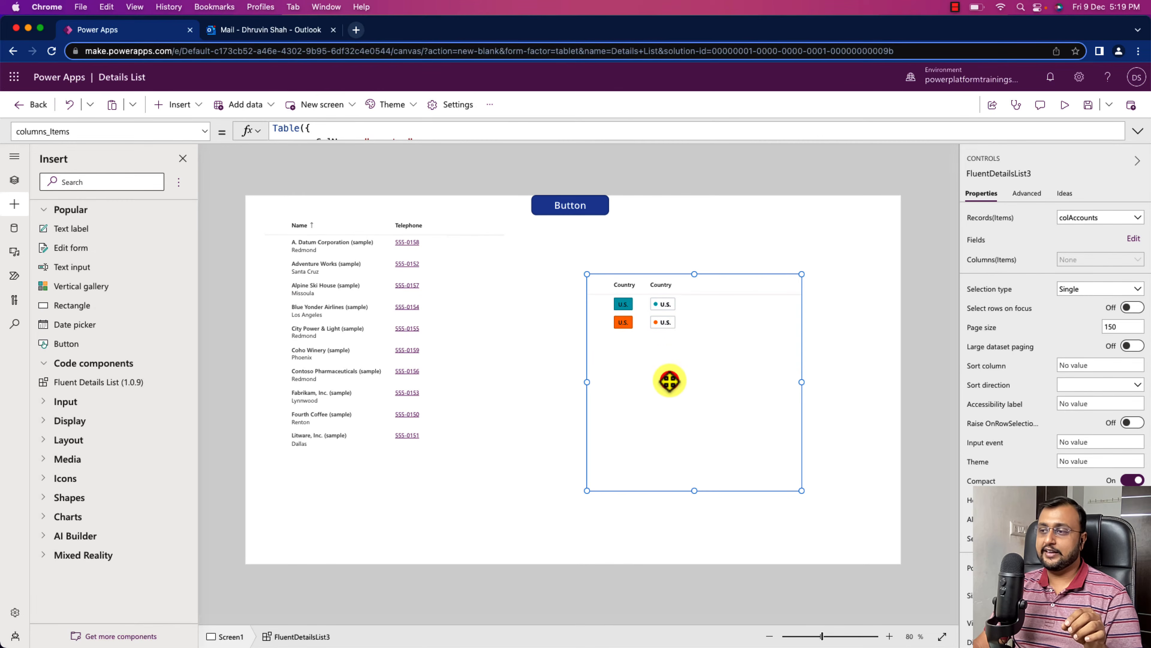
pyautogui.click(669, 381)
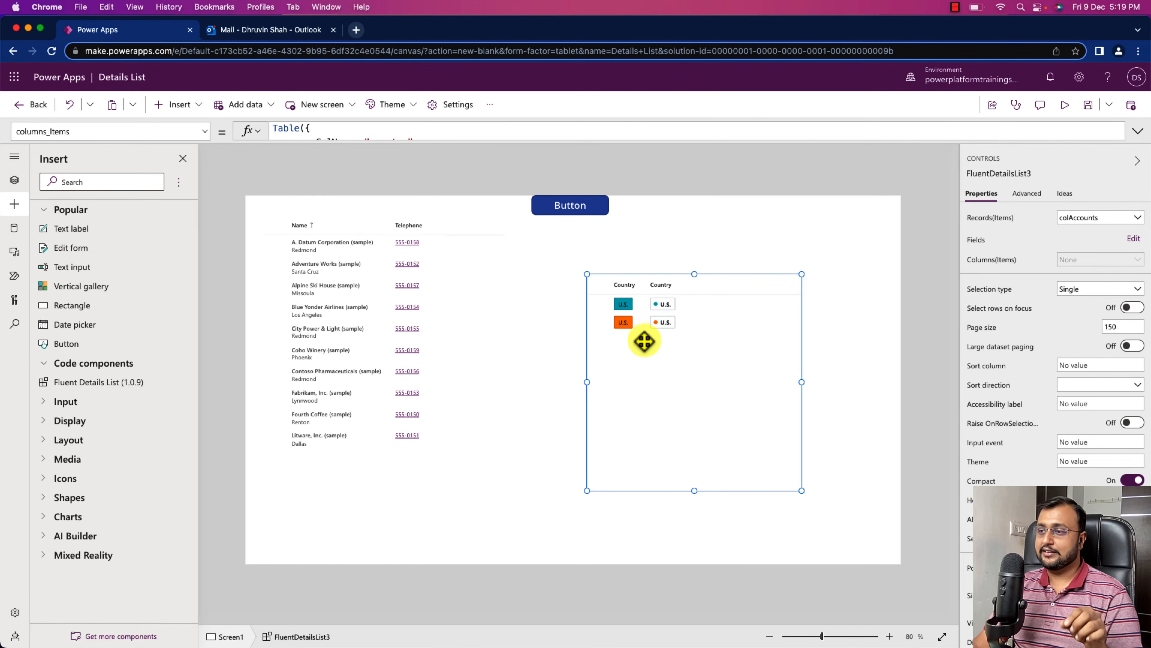
pyautogui.click(1137, 130)
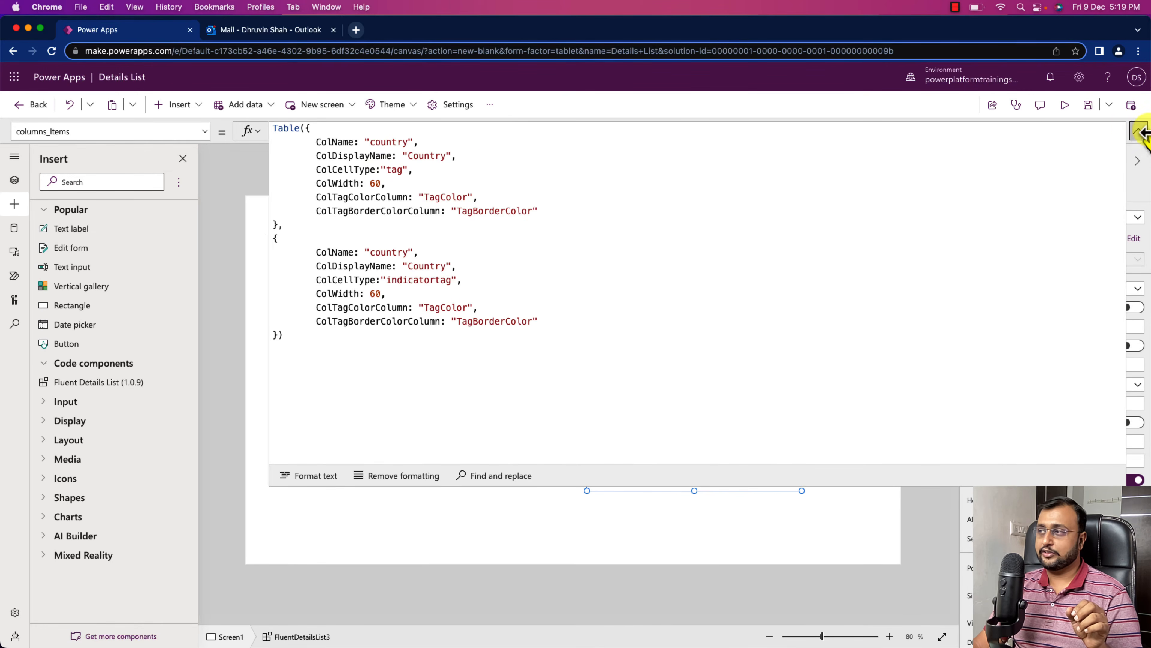
# - Collapse the columns_Items formula and preview the app to check the two Country tag columns
pyautogui.click(1139, 131)
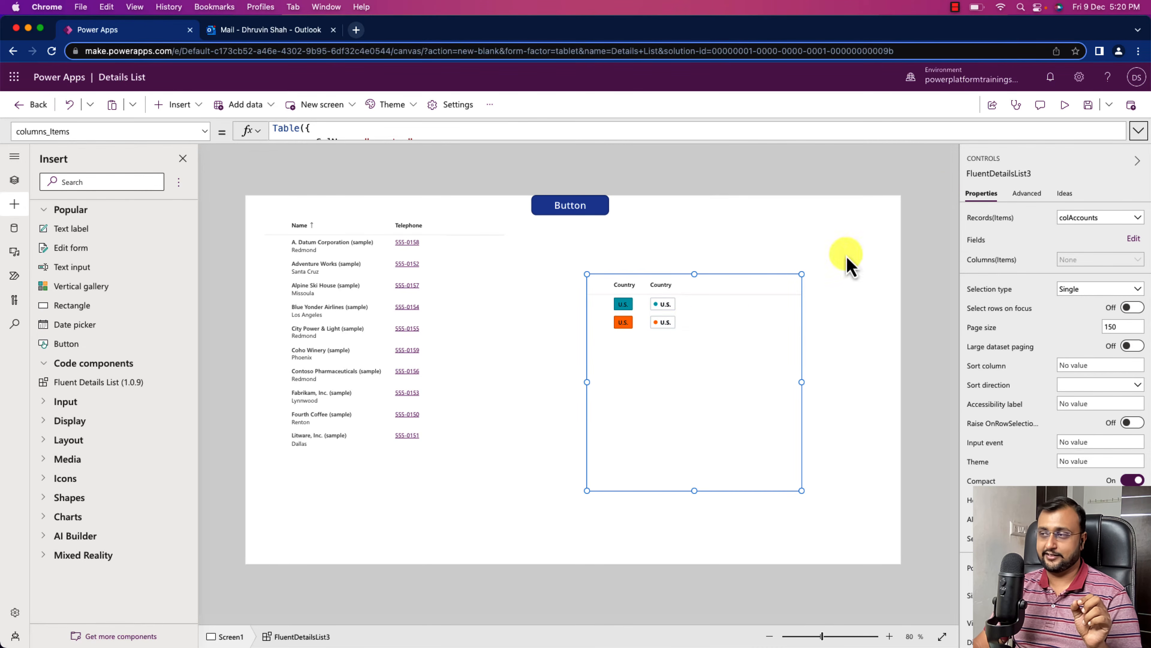
pyautogui.press('F5')
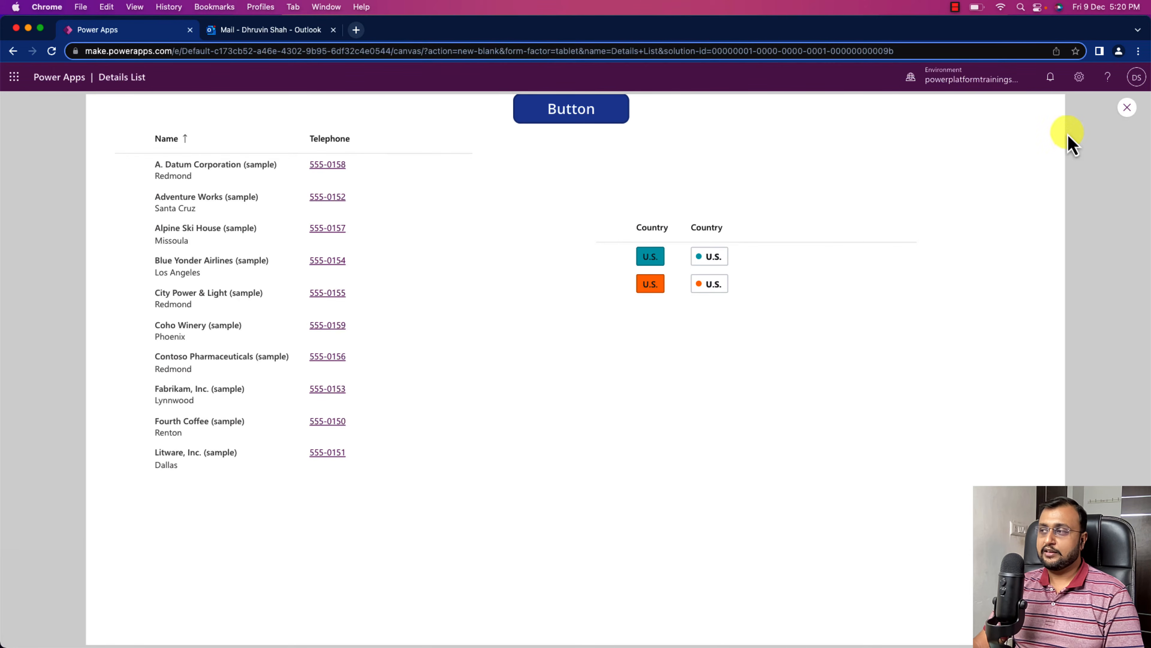
pyautogui.click(1127, 107)
# - Shorten the Country tag list to just below its two rows, and move it up and right, level with the accounts list
pyautogui.click(703, 377)
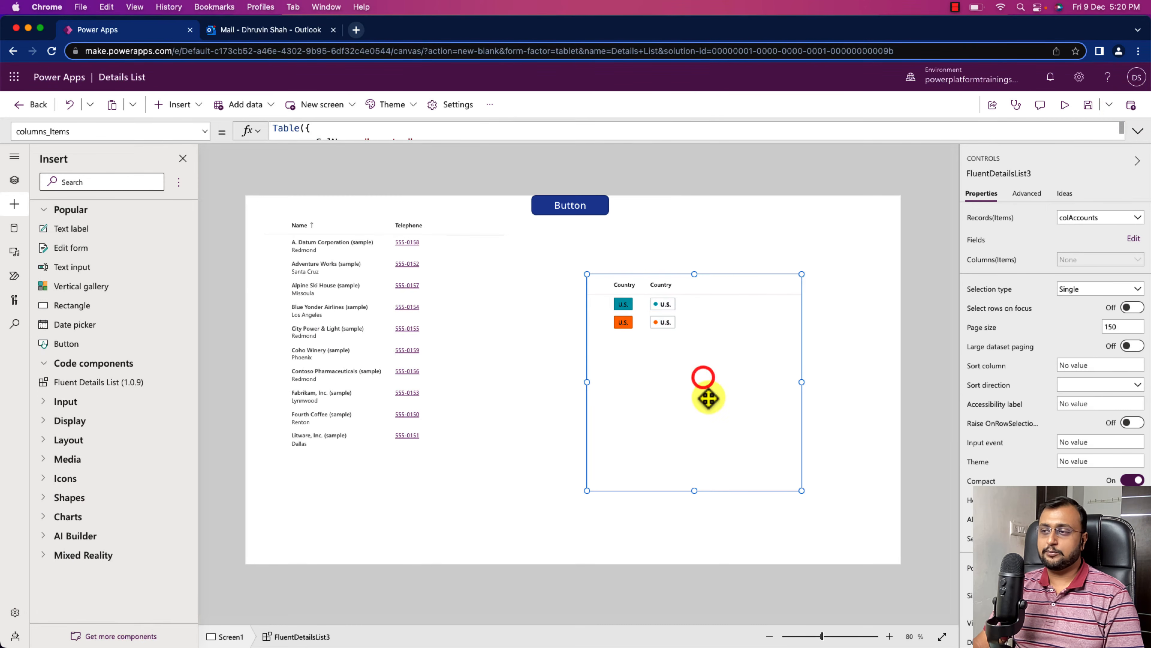
pyautogui.moveTo(695, 487); pyautogui.dragTo(682, 356)
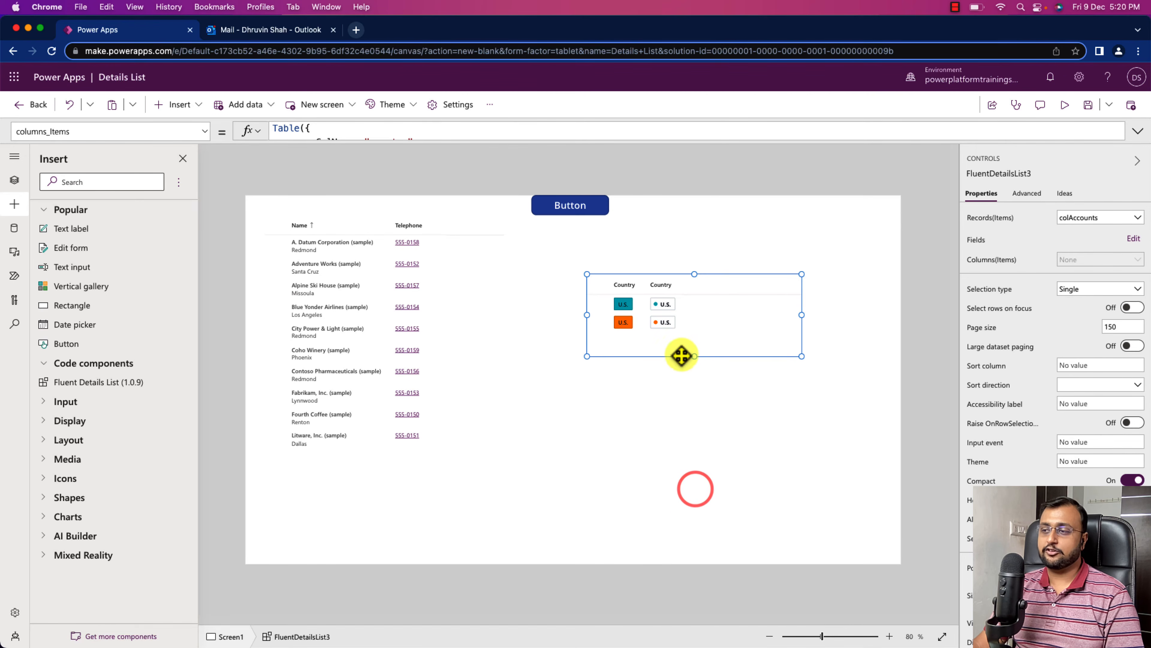
pyautogui.moveTo(738, 276); pyautogui.dragTo(790, 215)
pyautogui.click(645, 369)
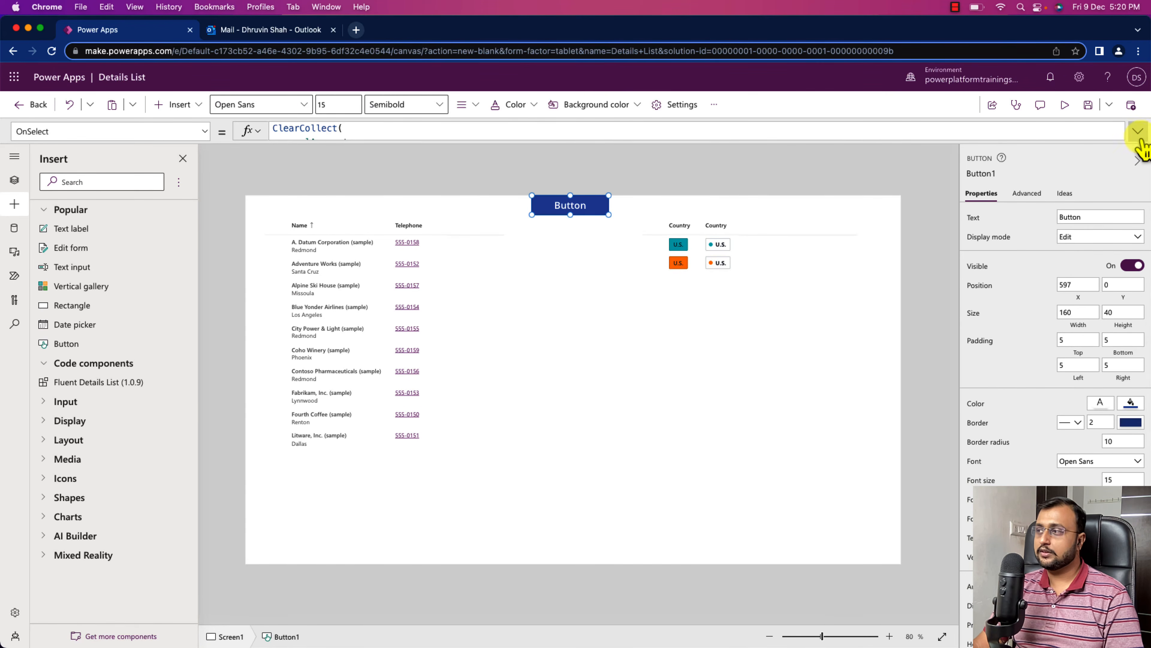
# - Duplicate the button and replace the copy's ClearCollect records with Contoso and Litware, Inc records containing id, name, city, country, ImageColor, externalimage and iconimage
pyautogui.click(1138, 133)
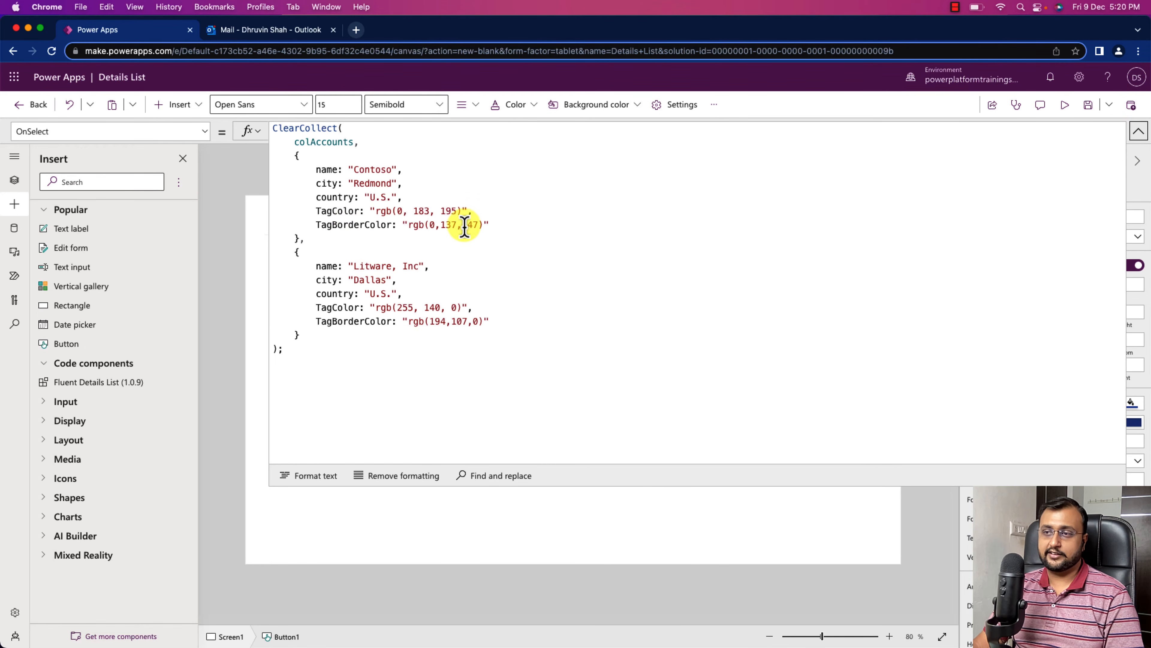
pyautogui.click(506, 226)
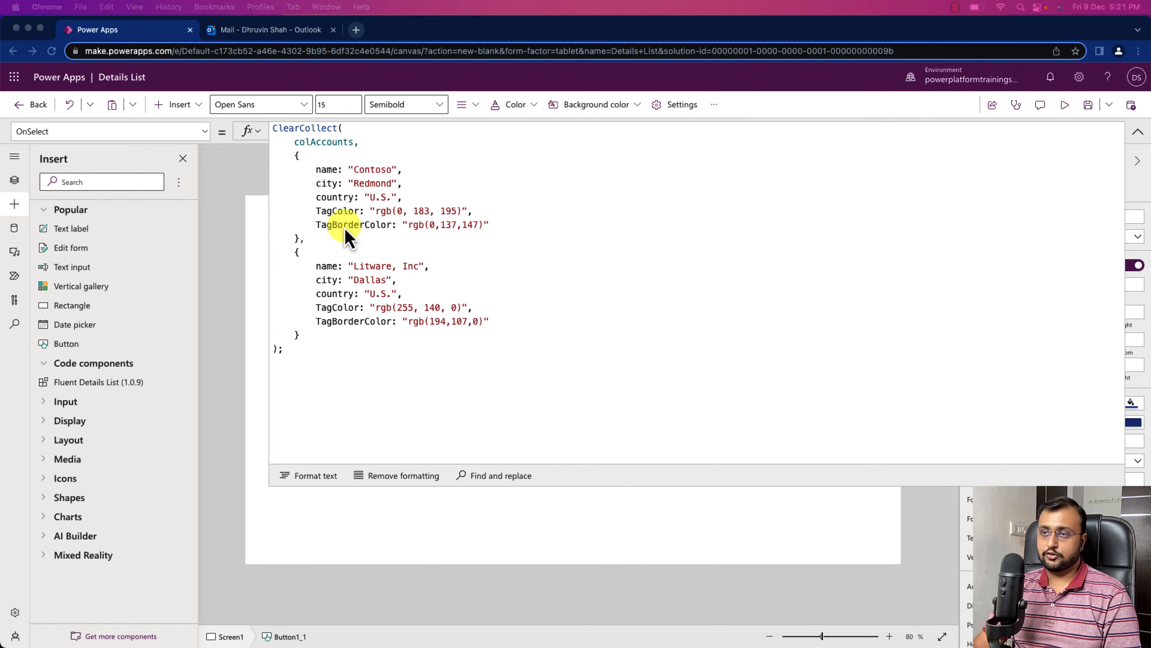
pyautogui.moveTo(295, 155); pyautogui.dragTo(301, 329)
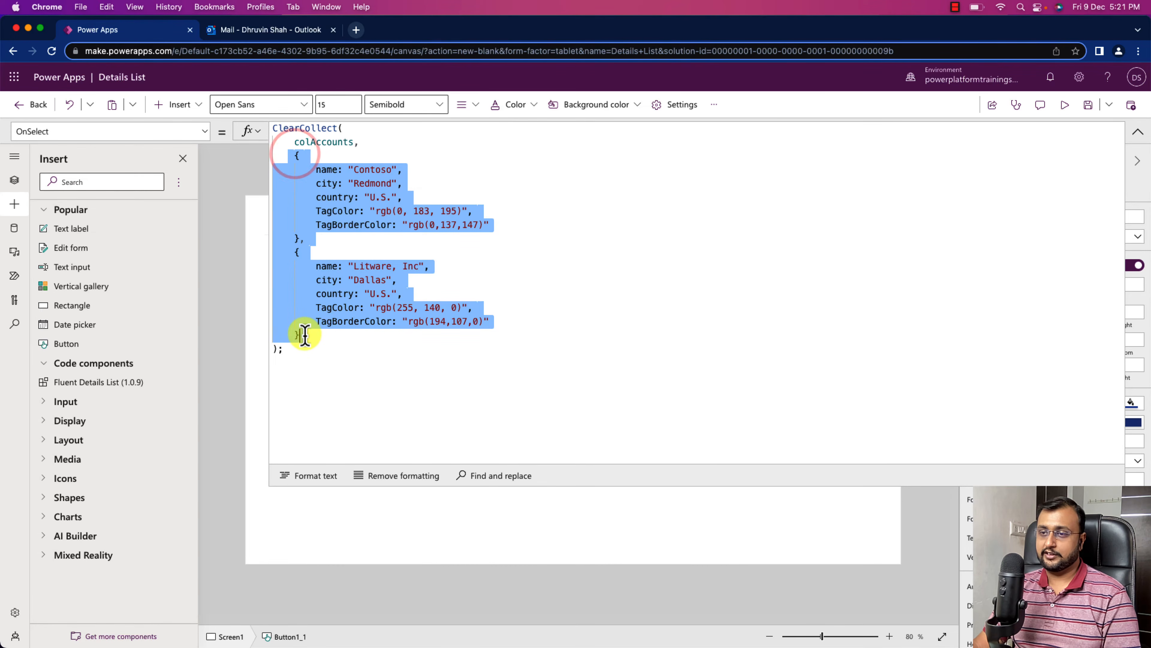
pyautogui.press('BackSpace')
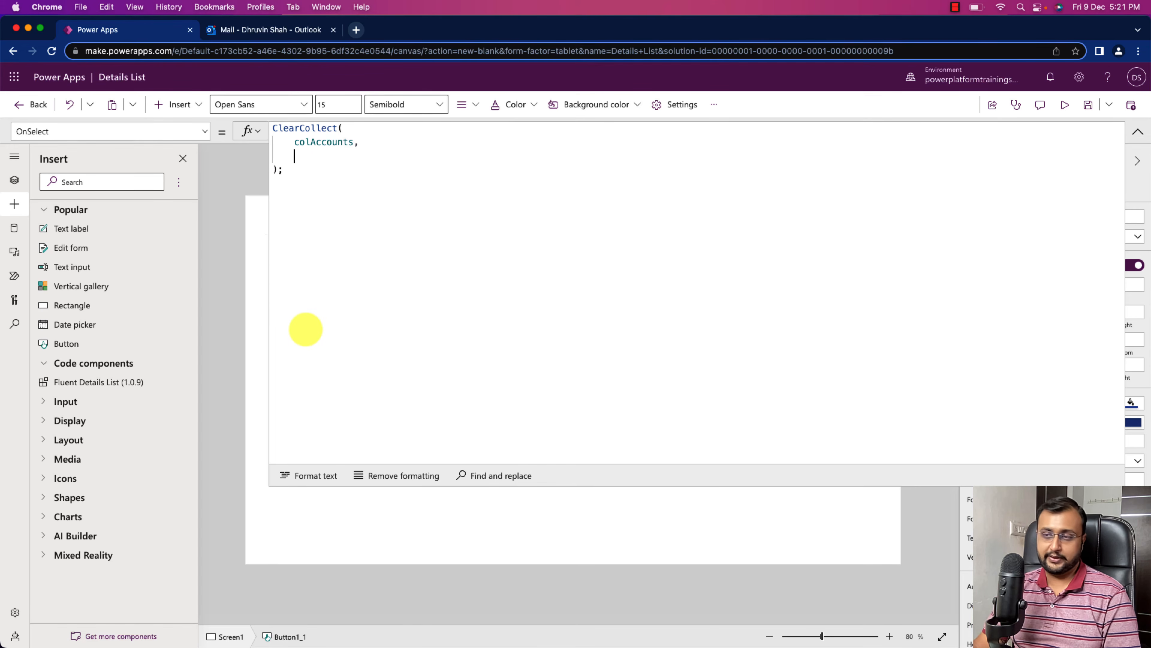
pyautogui.write('{     id: "1",     name: "Contoso",     city: "Redmond",     country: "U.S.",     ImageColor: "rgb(0, 183, 195)",     externalimage: "https://via.placeholder.com/100x70",     iconimage: "icon:SkypeCircleCheck" }, {     id: "2",     name: "Litware, Inc",     city: "Dallas",     country: "U.S.",     ImageColor: "rgb(255, 140, 0)",     externalimage: "https://via.placeholder.com/100x70",     iconimage: "icon:SkypeCircleCheck" }')
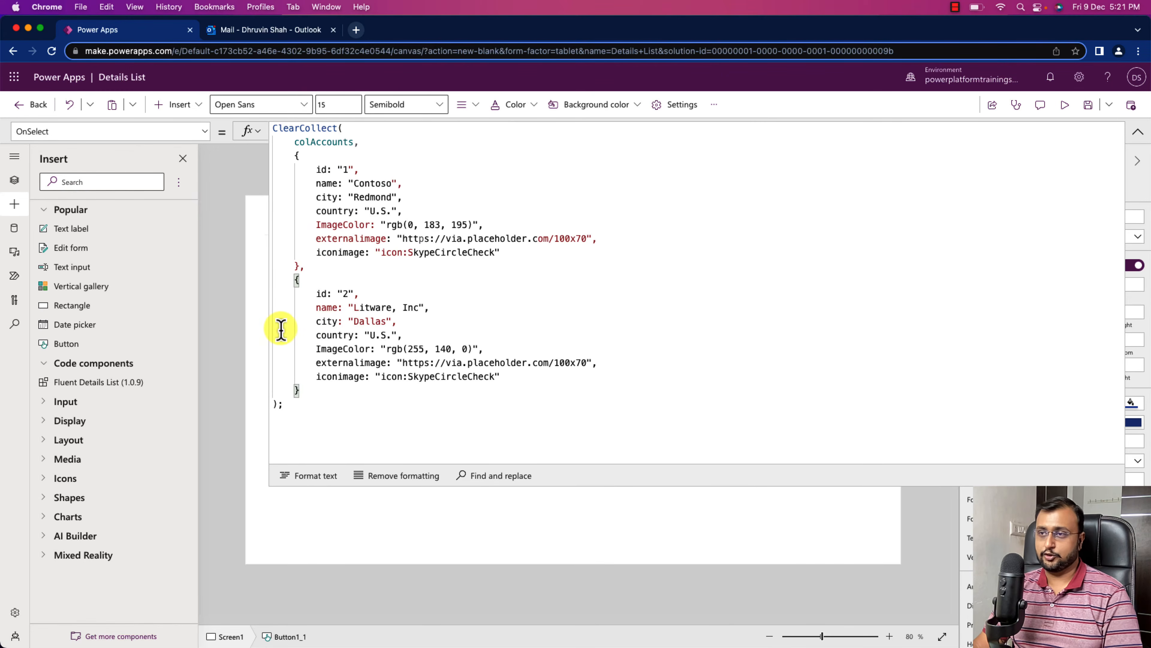
# - Rename the collection in the second button's OnSelect formula to colCompany, and run the button to fill it
pyautogui.click(332, 183)
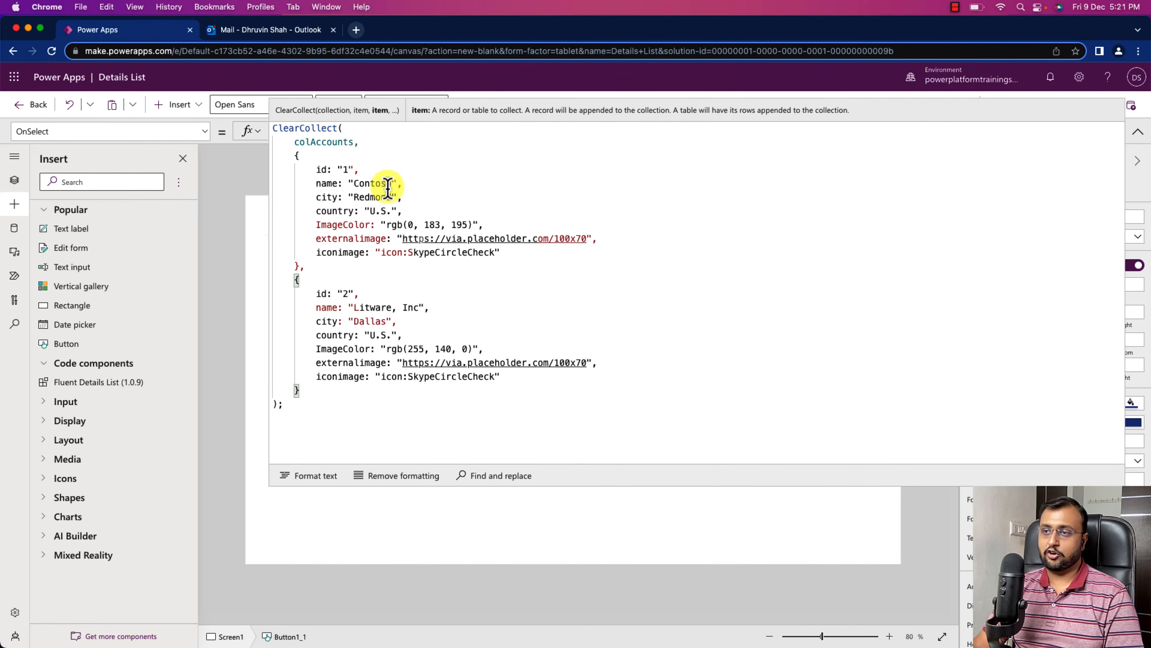
pyautogui.doubleClick(343, 142)
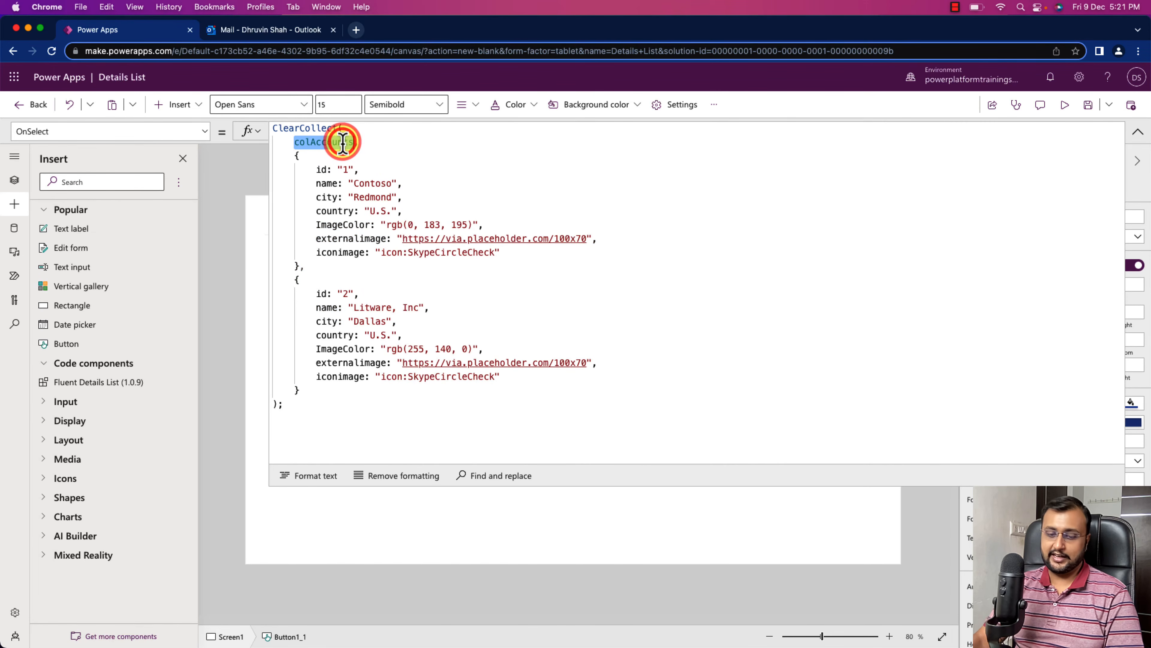
pyautogui.write('colC')
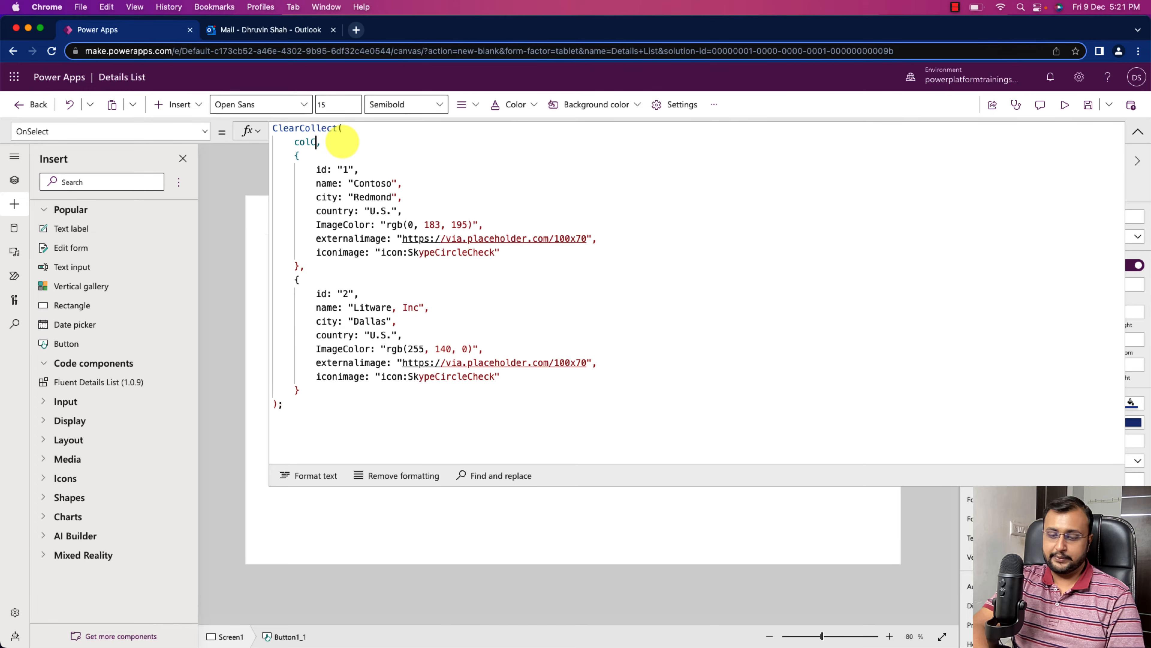
pyautogui.write('ompany')
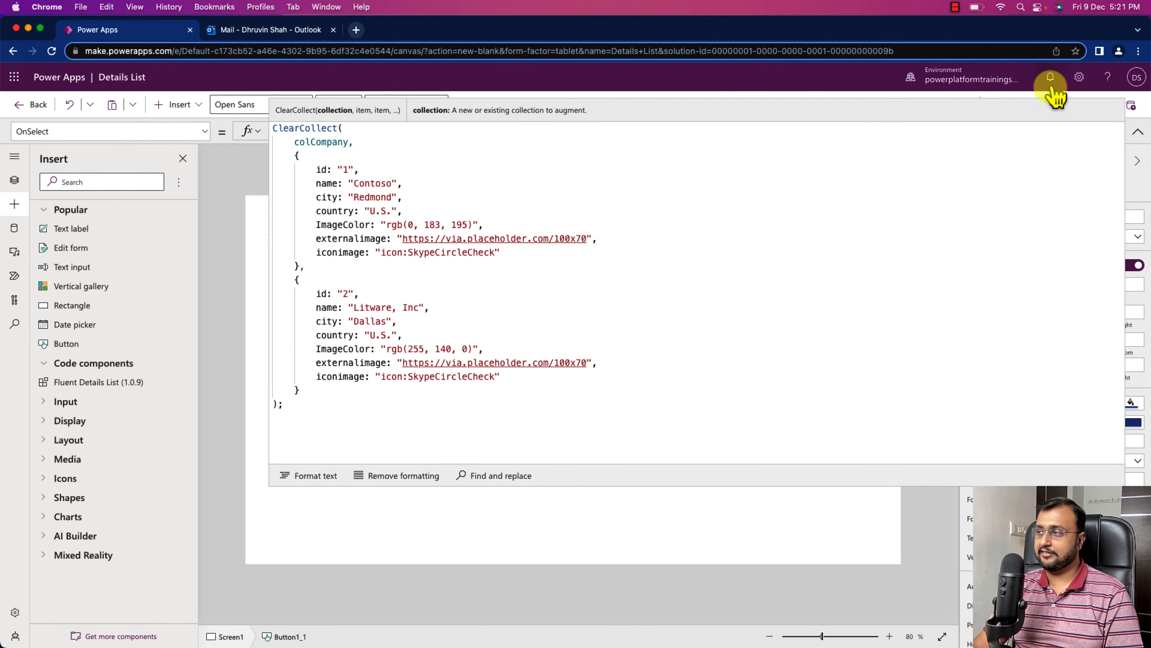
pyautogui.click(1138, 132)
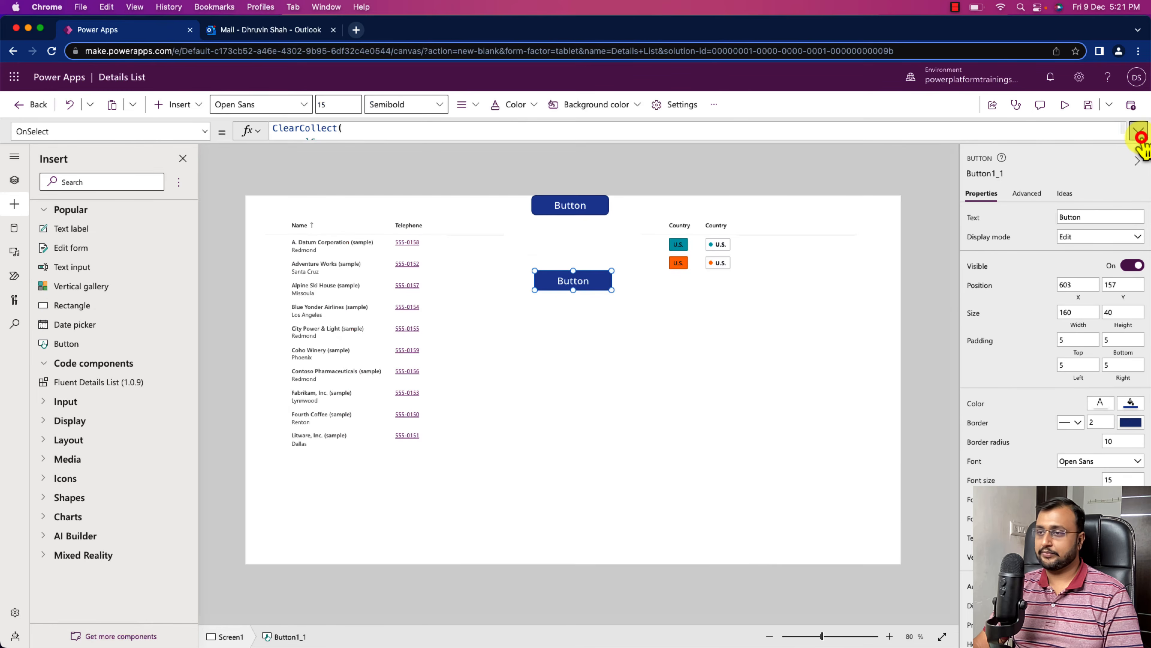
pyautogui.press('alt')
pyautogui.keyDown('alt'); pyautogui.click(569, 281); pyautogui.keyUp('alt')
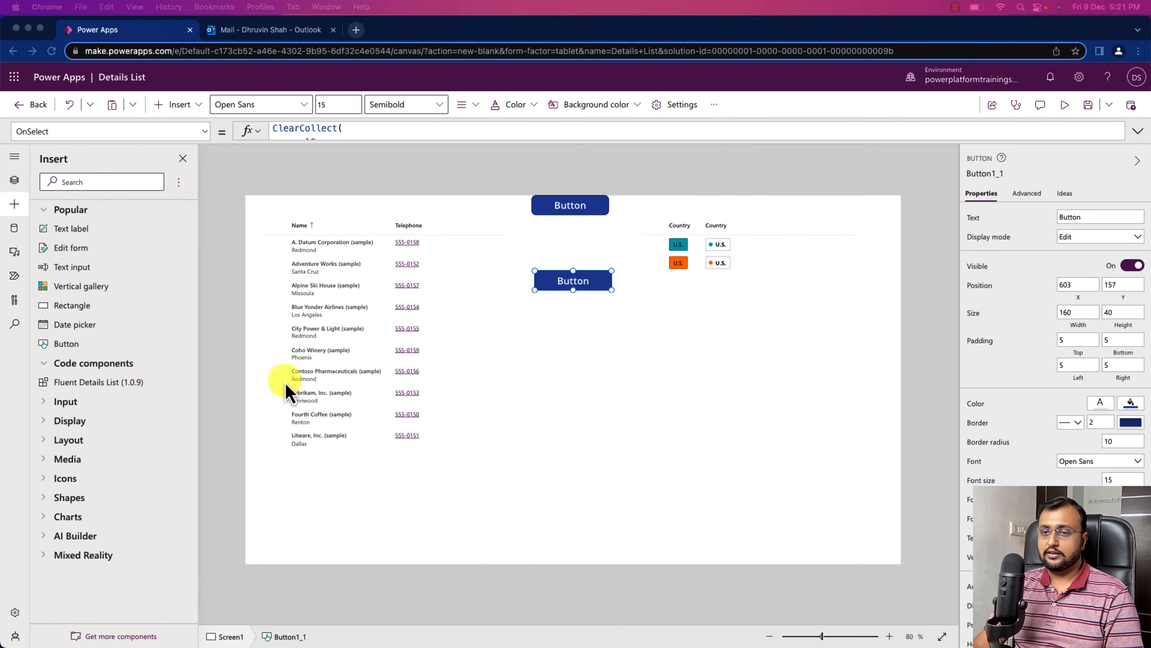
# - Insert a Fluent Details List below the Country tag list and use the colCompany collection as its data source
pyautogui.keyDown('alt'); pyautogui.click(597, 395); pyautogui.keyUp('alt')
pyautogui.moveTo(34, 376); pyautogui.dragTo(608, 412)
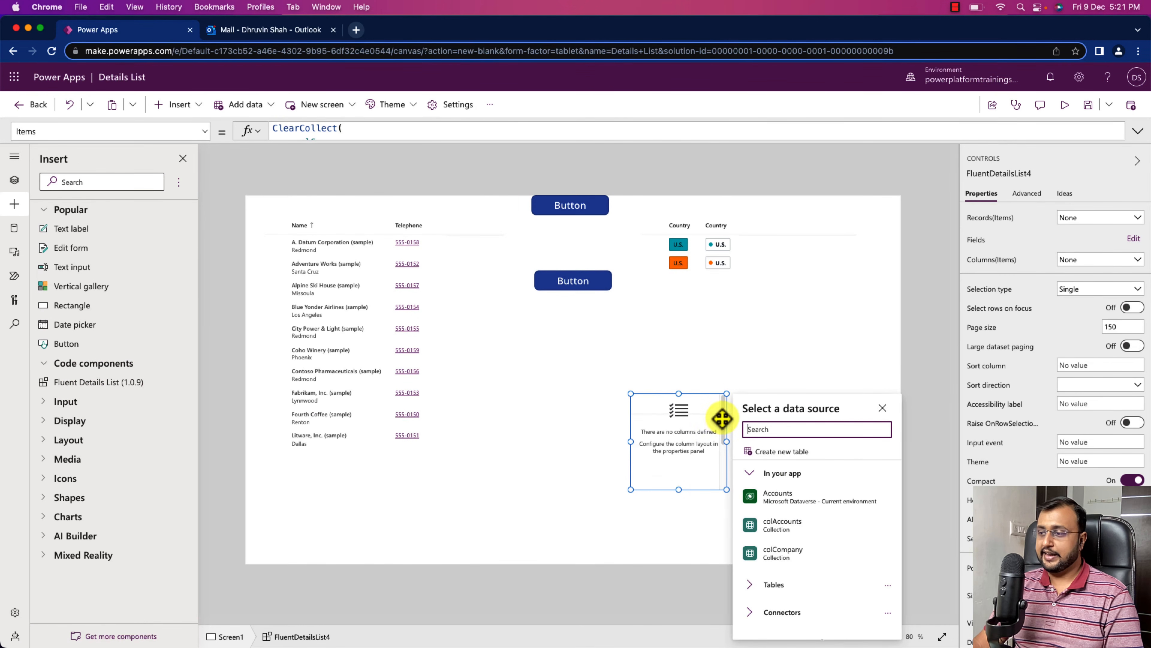
pyautogui.click(809, 549)
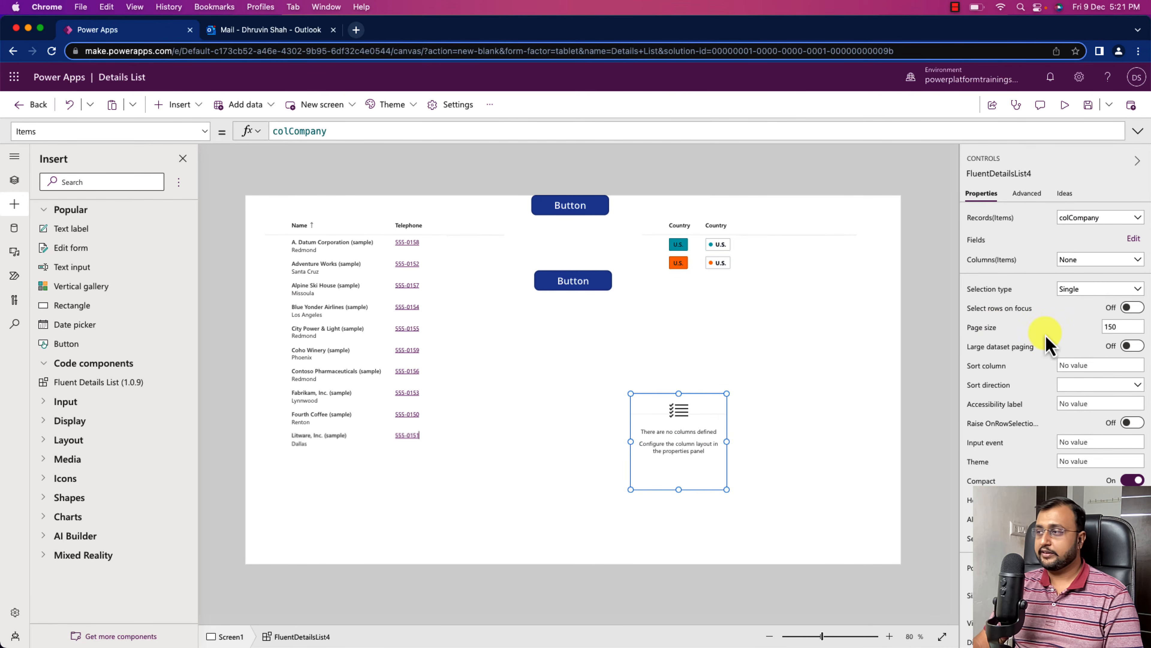
# - Add the city, country, externalimage, iconimage, id, ImageColor and name fields to the colCompany details list
pyautogui.click(1133, 238)
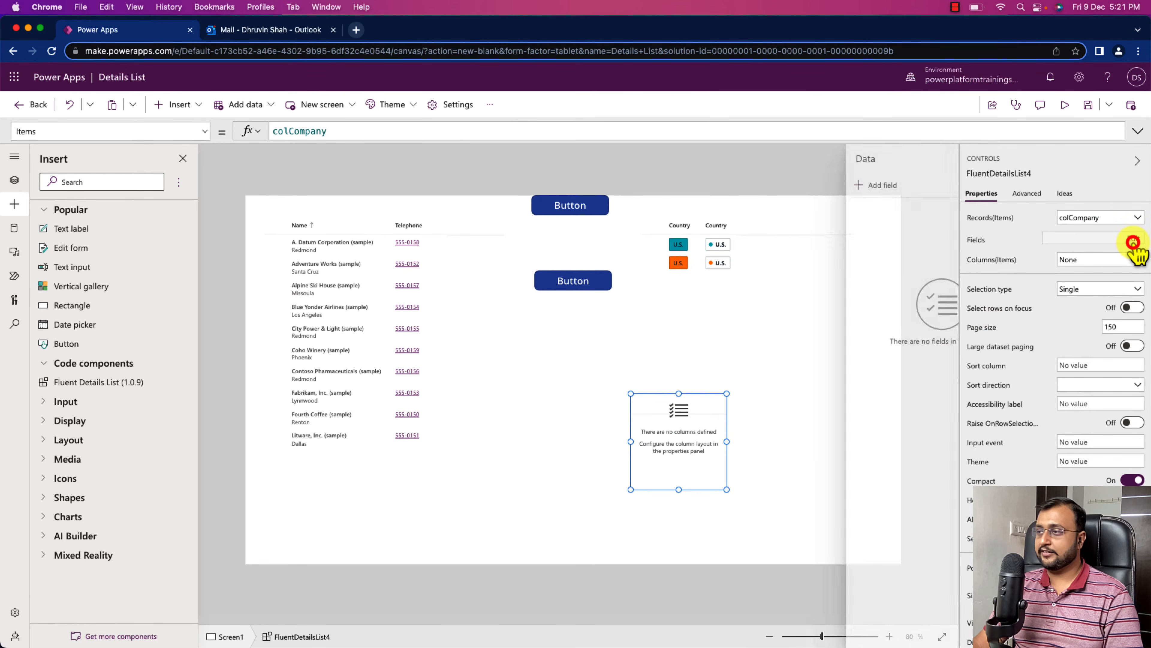
pyautogui.click(811, 190)
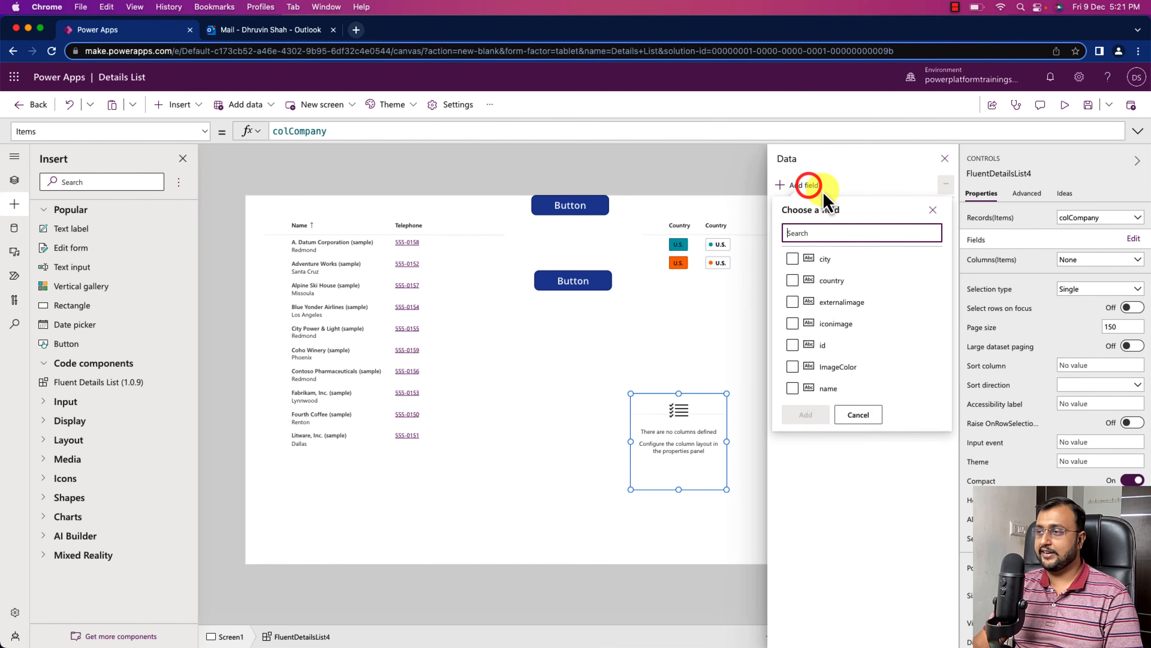
pyautogui.click(816, 257)
pyautogui.click(832, 282)
pyautogui.click(841, 303)
pyautogui.click(836, 324)
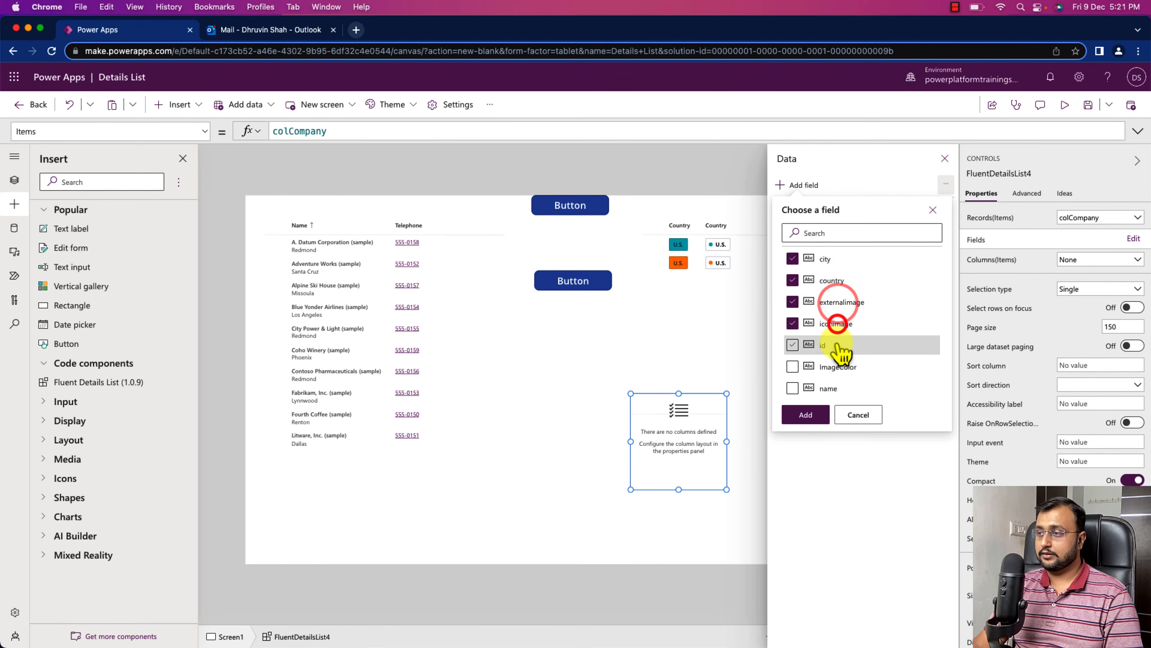
pyautogui.click(836, 345)
pyautogui.click(838, 366)
pyautogui.click(811, 415)
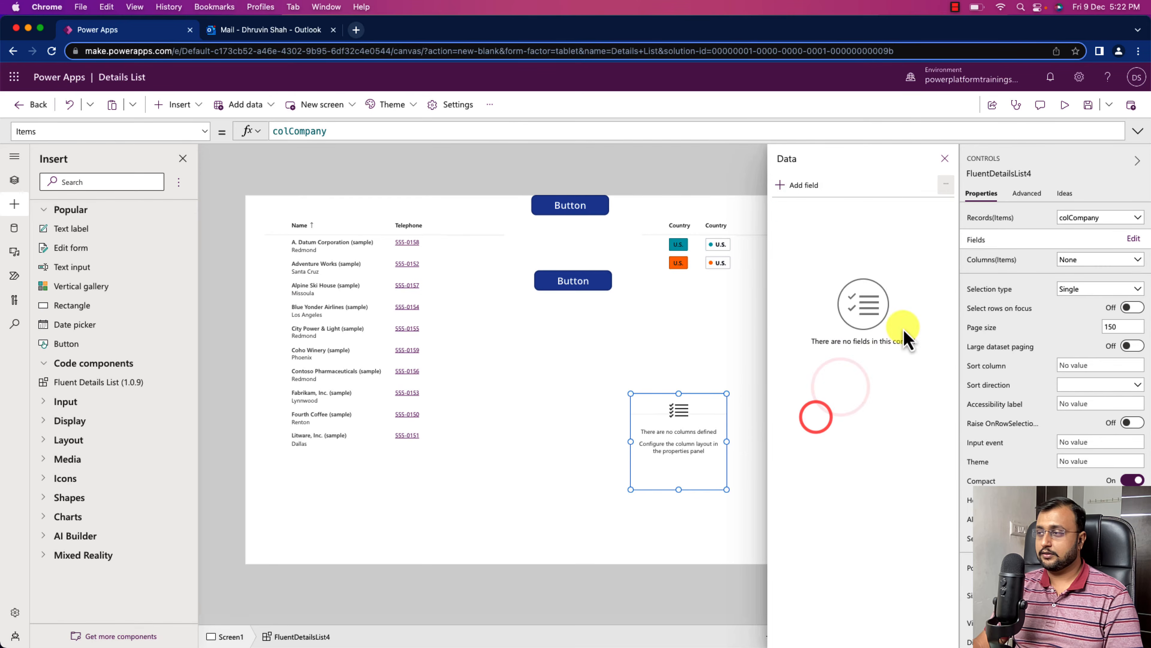
pyautogui.click(945, 159)
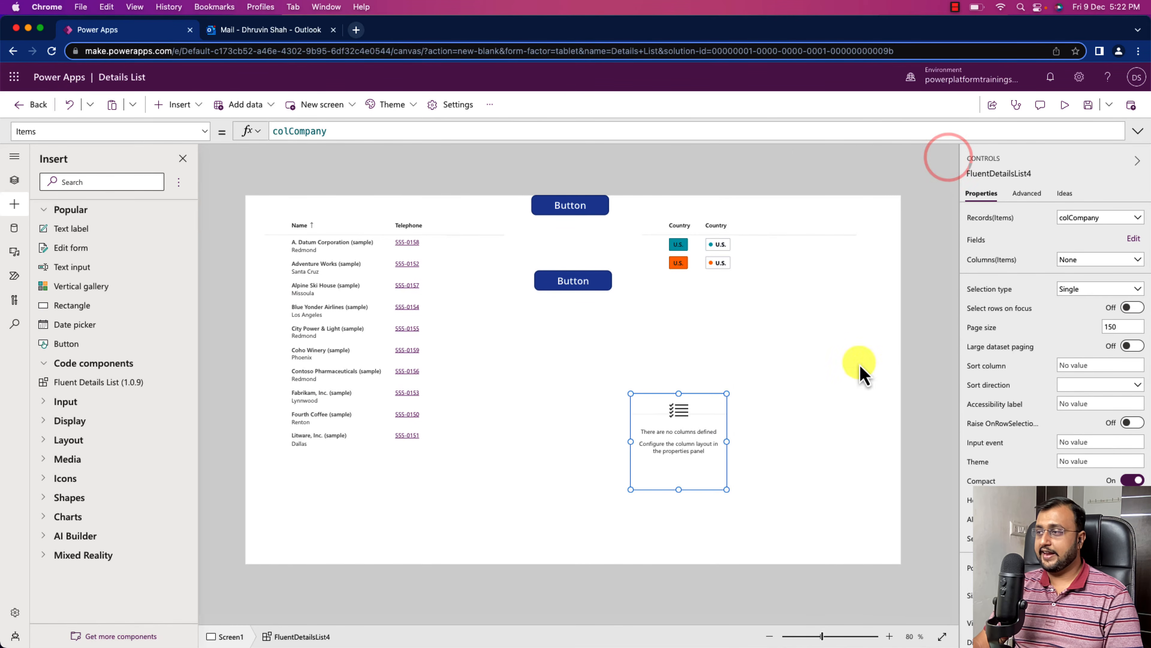
# - Set columns_Items to a formatted Table: externalimage "Image", type image, width 60, image width 60, padding 8, Top; iconimage "Clickable Image", type clickableimage, width 60
pyautogui.click(1001, 265)
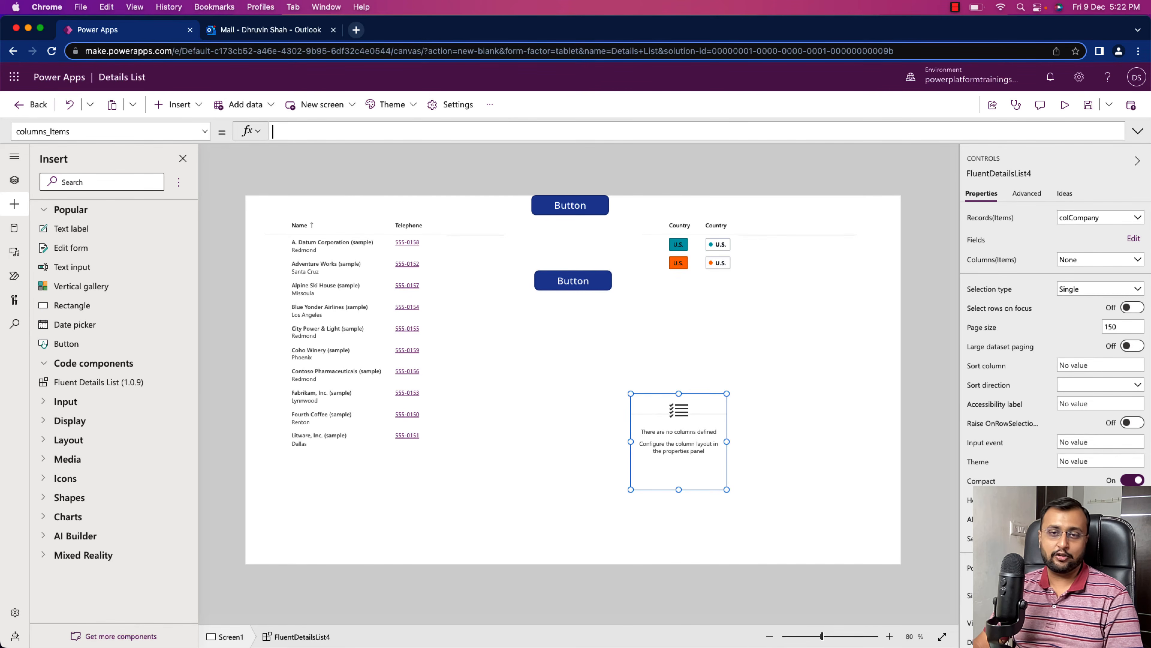
pyautogui.press('super+Tab')
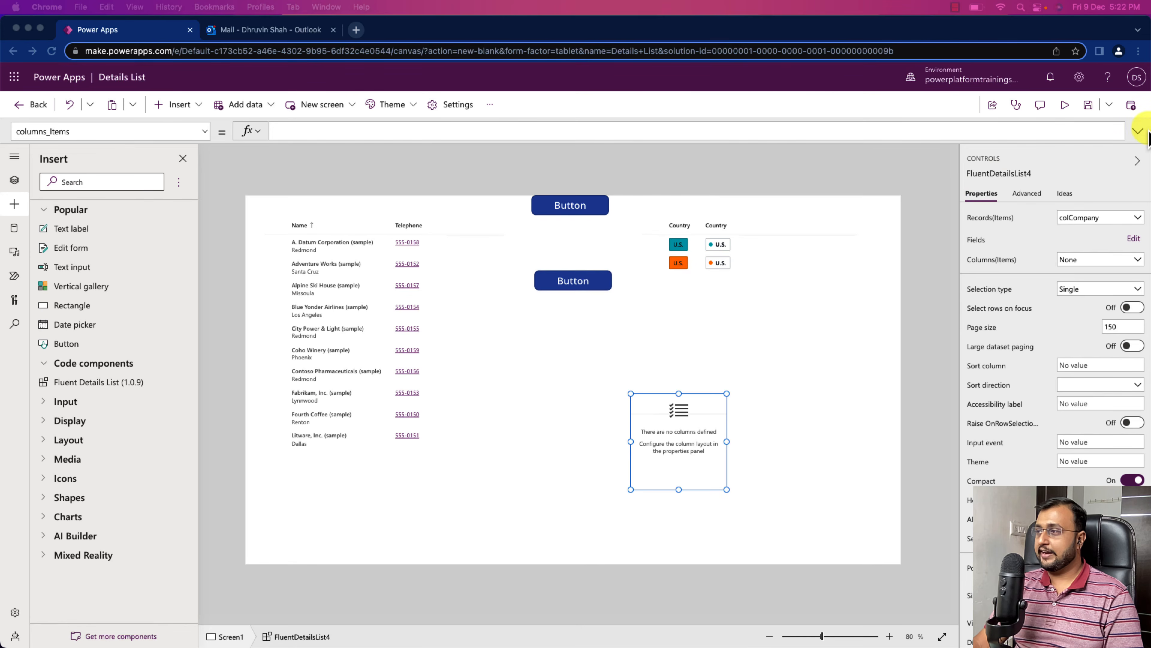
pyautogui.click(1138, 131)
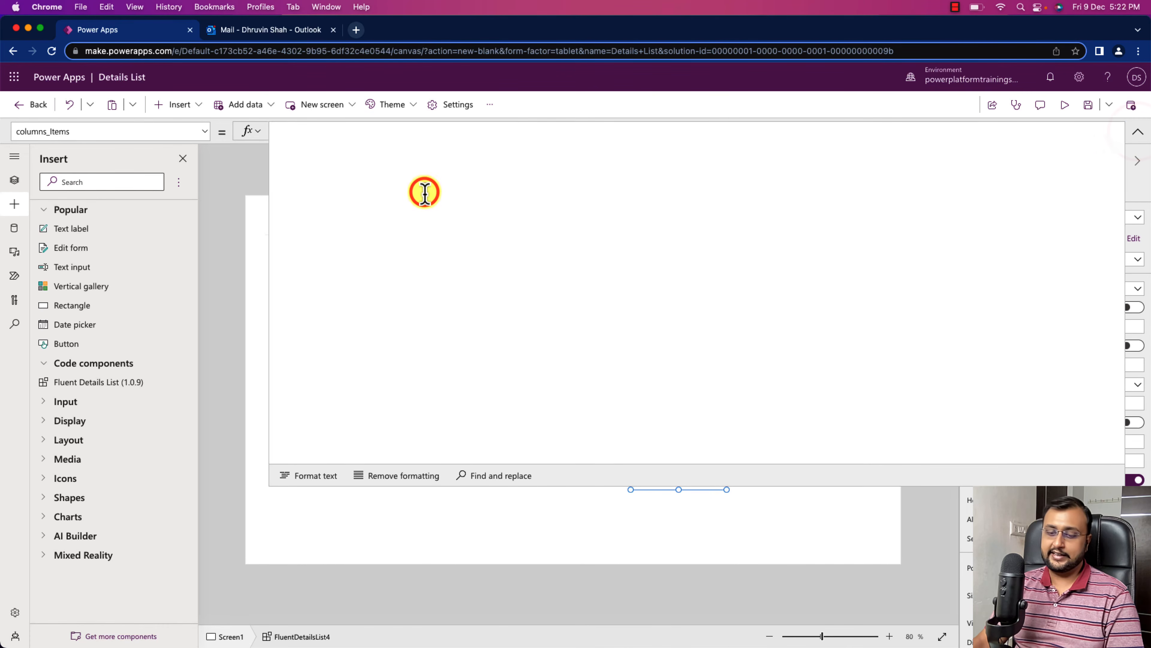
pyautogui.click(424, 192)
pyautogui.write('Tabl')
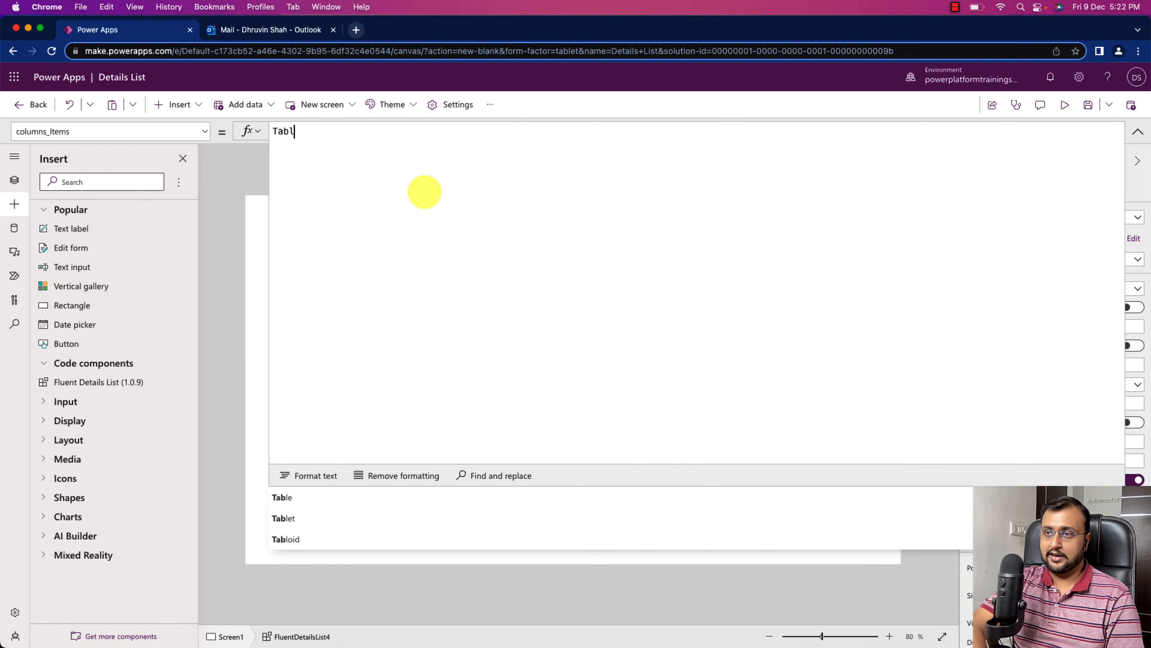
pyautogui.write('e')
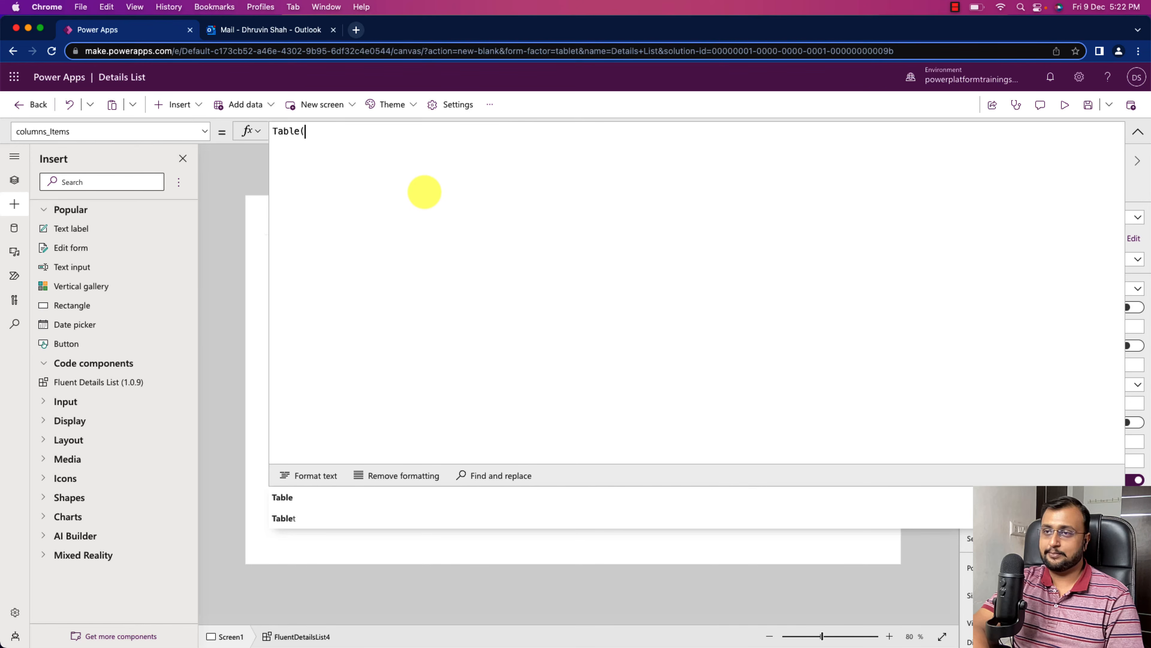
pyautogui.write('(')
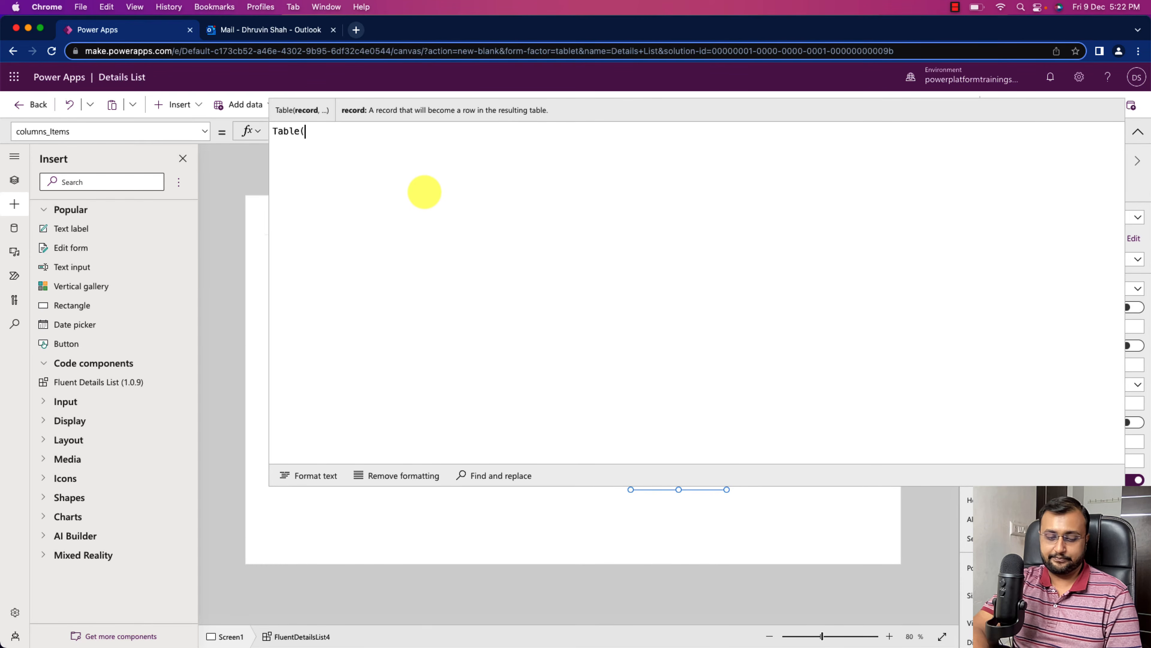
pyautogui.write('{ \tColName: "externalimage", \tColDisplayName: "Image", \tColCellType:"image", \tColWidth: 60, \tColImageWidth: 60, \tColImagePadding: 8, \tColVerticalAlign: "Top" }, {  \tColName: "iconimage", \tColDisplayName: "Clickable Image", \tColCellType:"clickableimage", \tColWidth: 60 })')
pyautogui.click(325, 476)
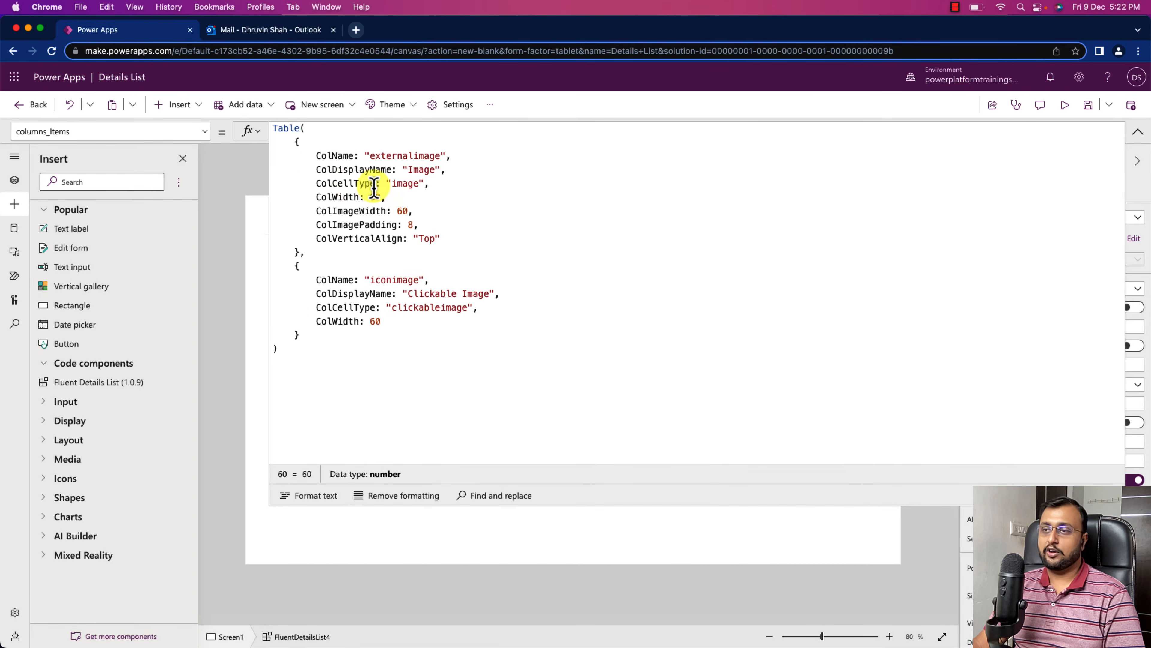
# - Review the image and clickableimage cell types and the iconimage column name in the formula, and collapse it to check the list
pyautogui.moveTo(317, 183); pyautogui.dragTo(426, 185)
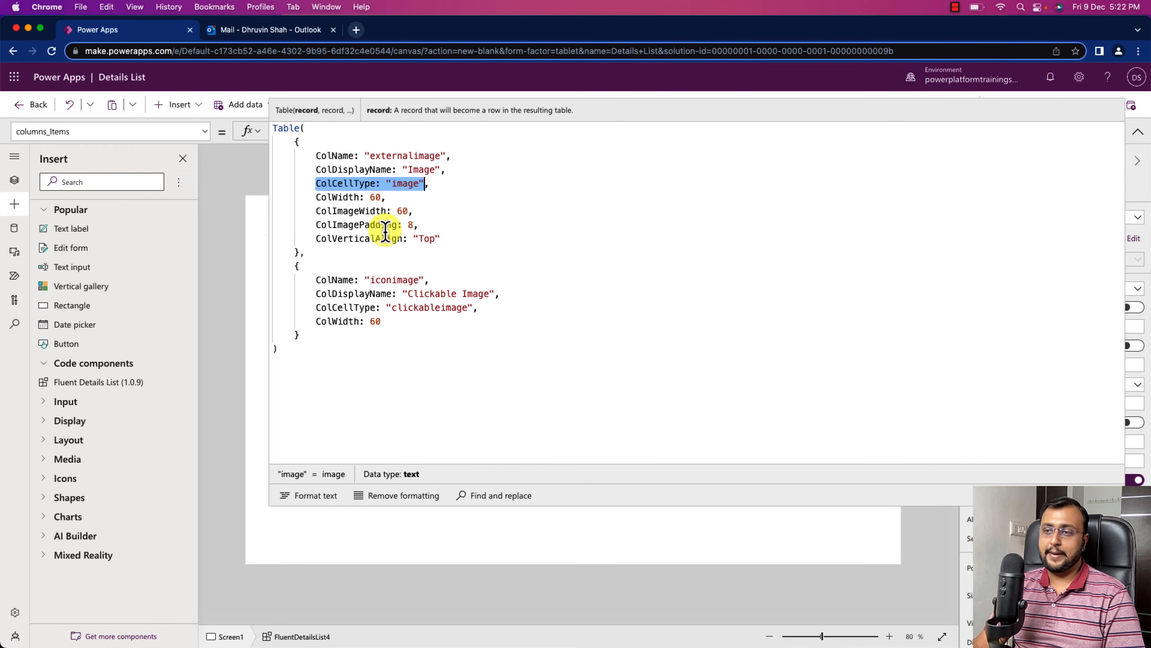
pyautogui.doubleClick(325, 280)
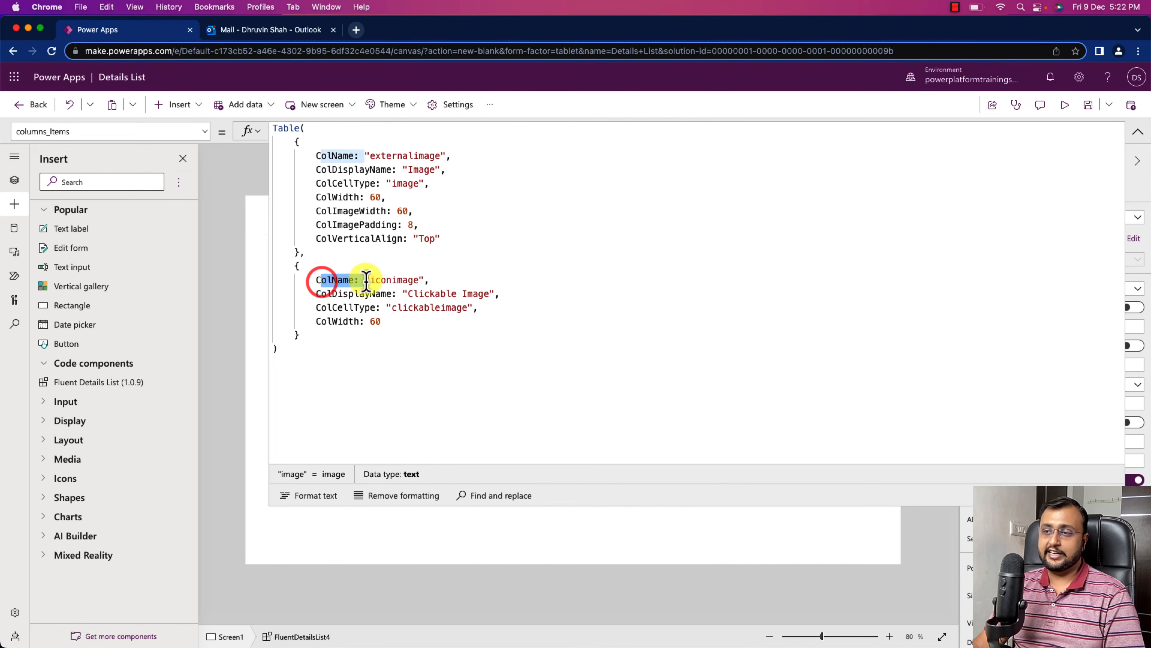
pyautogui.doubleClick(393, 280)
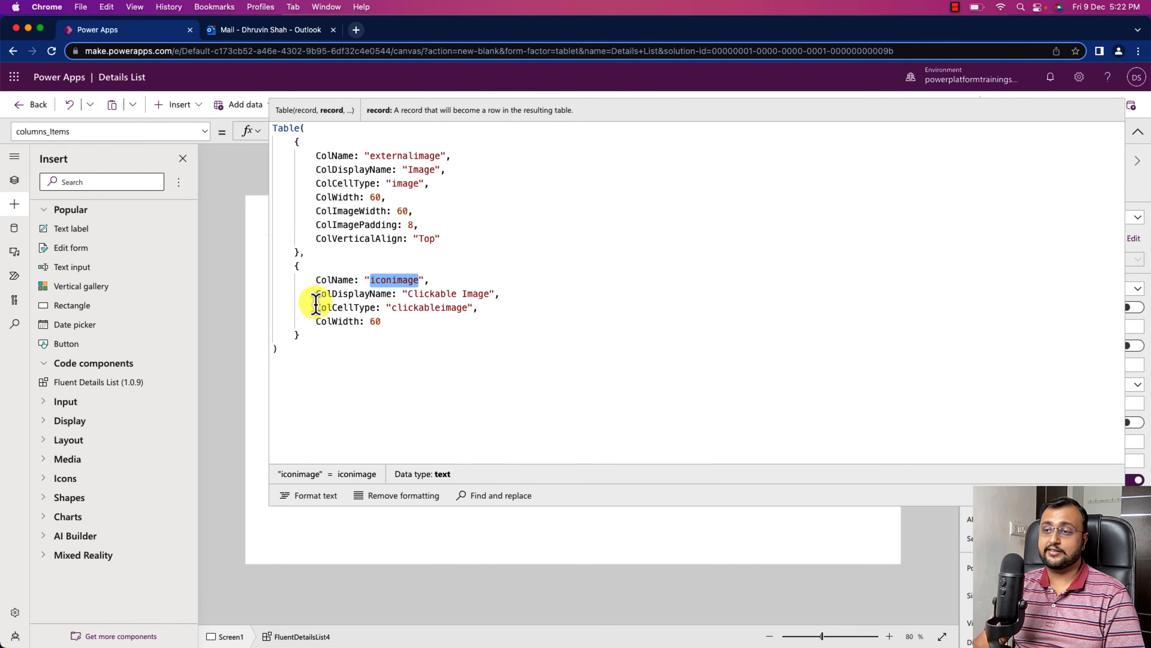
pyautogui.moveTo(316, 307); pyautogui.dragTo(478, 307)
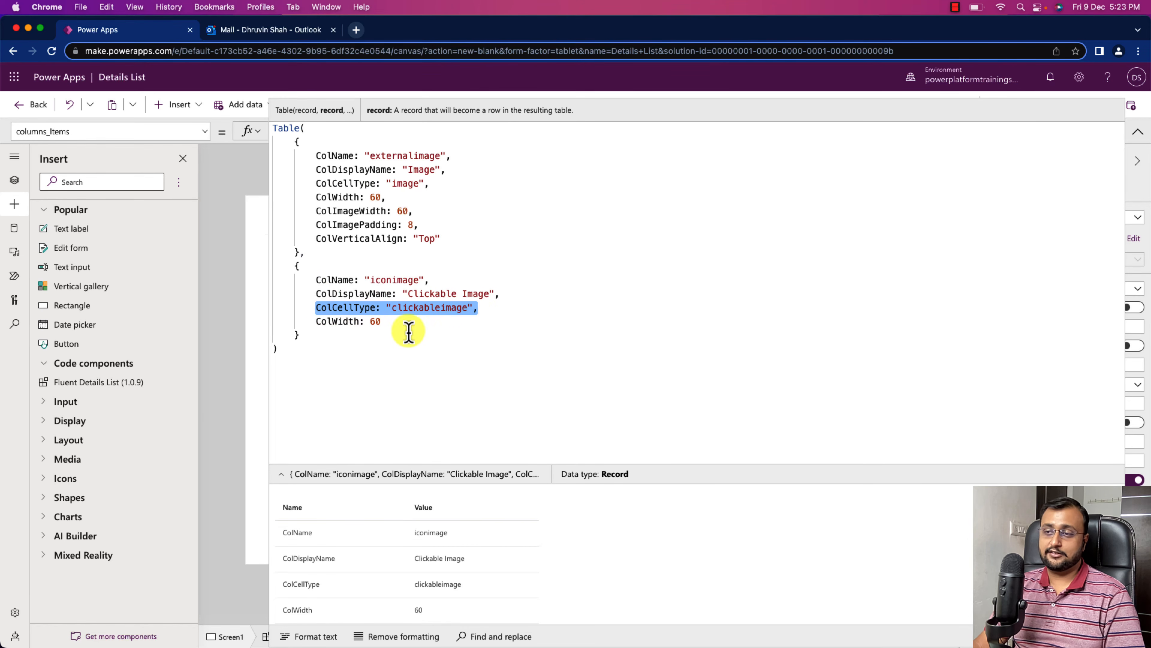
pyautogui.click(1136, 135)
pyautogui.click(1135, 134)
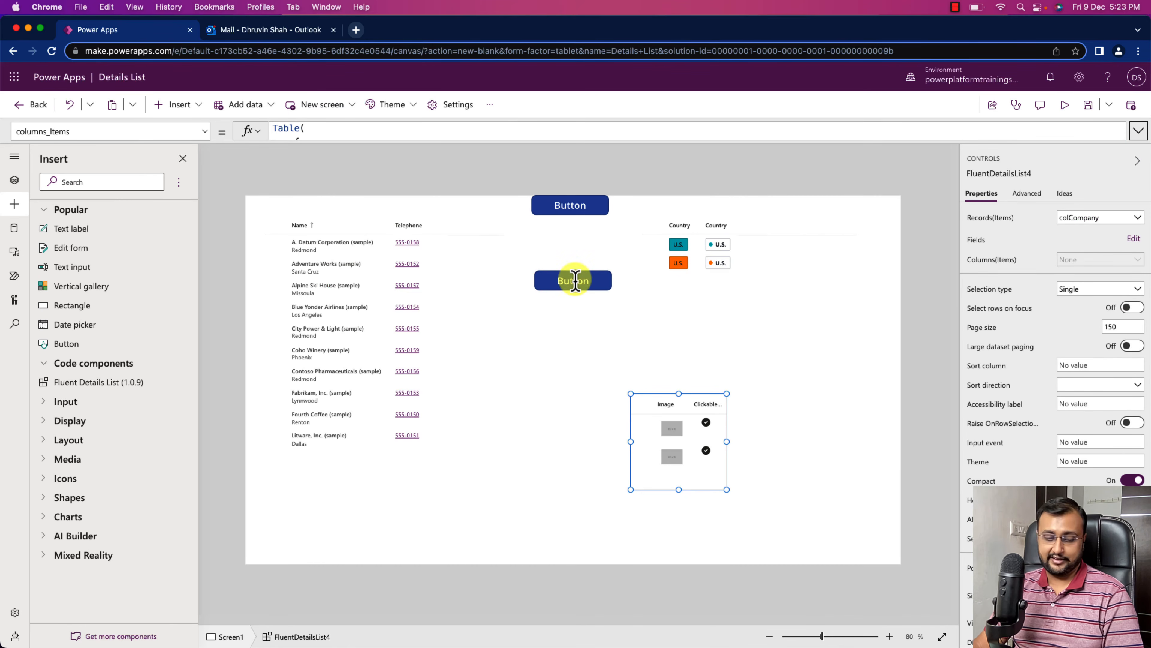
# - Move the colCompany details list below the second button and enlarge it, and try its second row's clickable image in app preview
pyautogui.moveTo(662, 428); pyautogui.dragTo(584, 367)
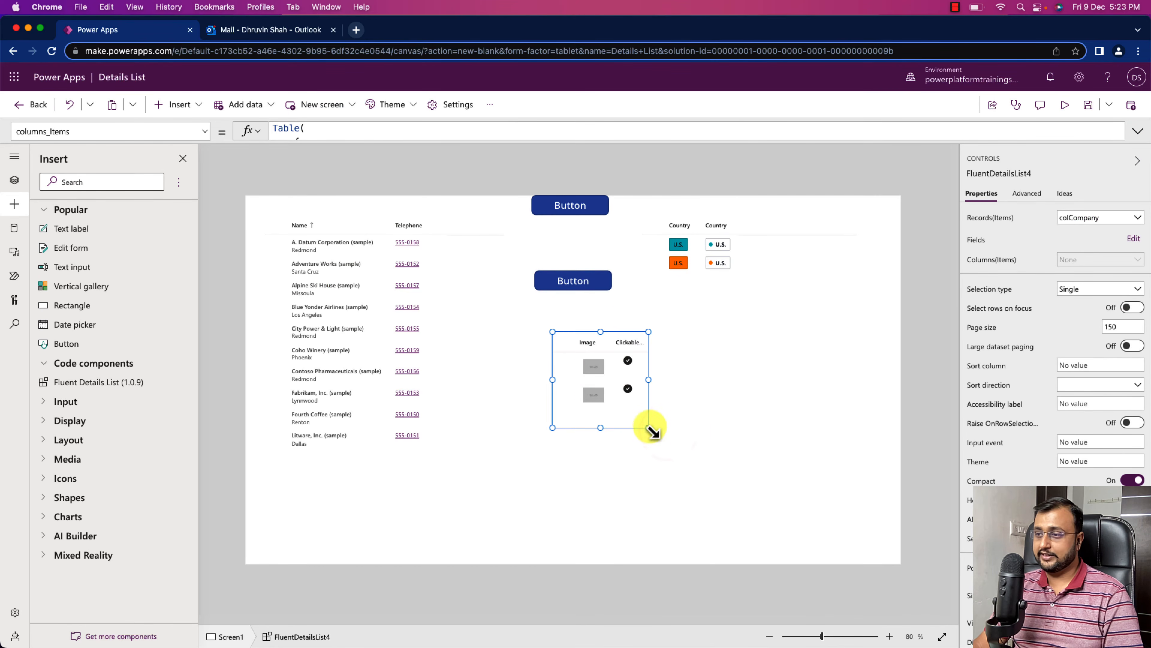
pyautogui.moveTo(649, 427); pyautogui.dragTo(799, 483)
pyautogui.press('F5')
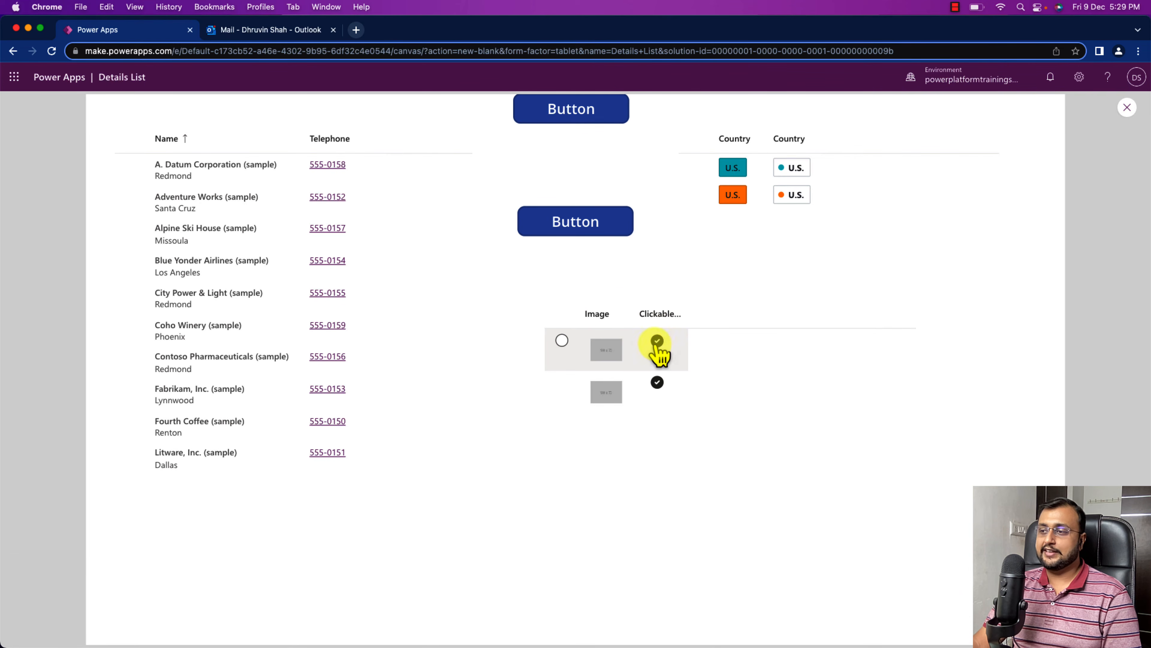
pyautogui.click(657, 383)
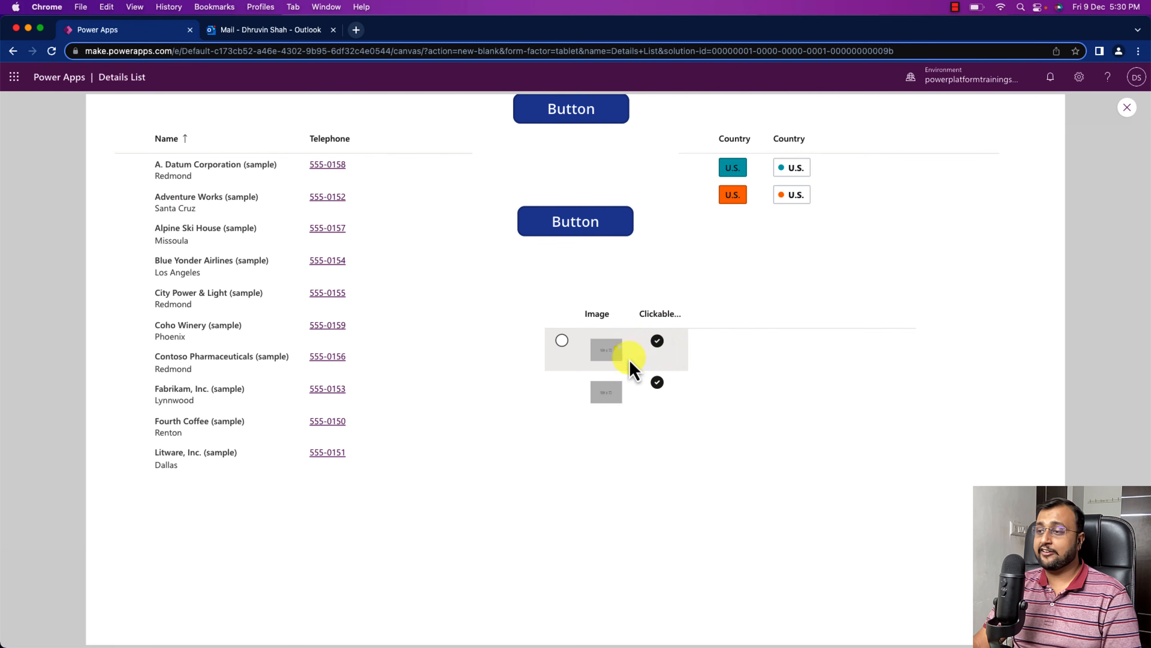
pyautogui.click(1127, 108)
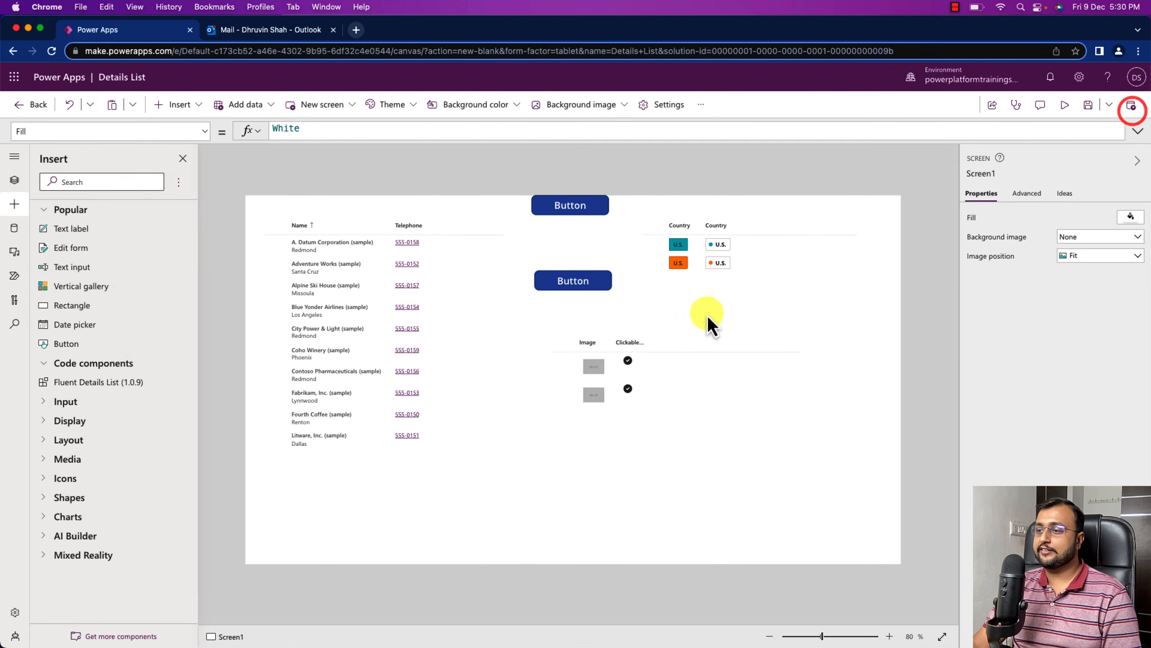
# - Set the colCompany details list's OnChange to If(Self.EventName="CellAction", Notify("CellAction " & Self.EventColumn & " " & Self.EventRowKey))
pyautogui.click(702, 411)
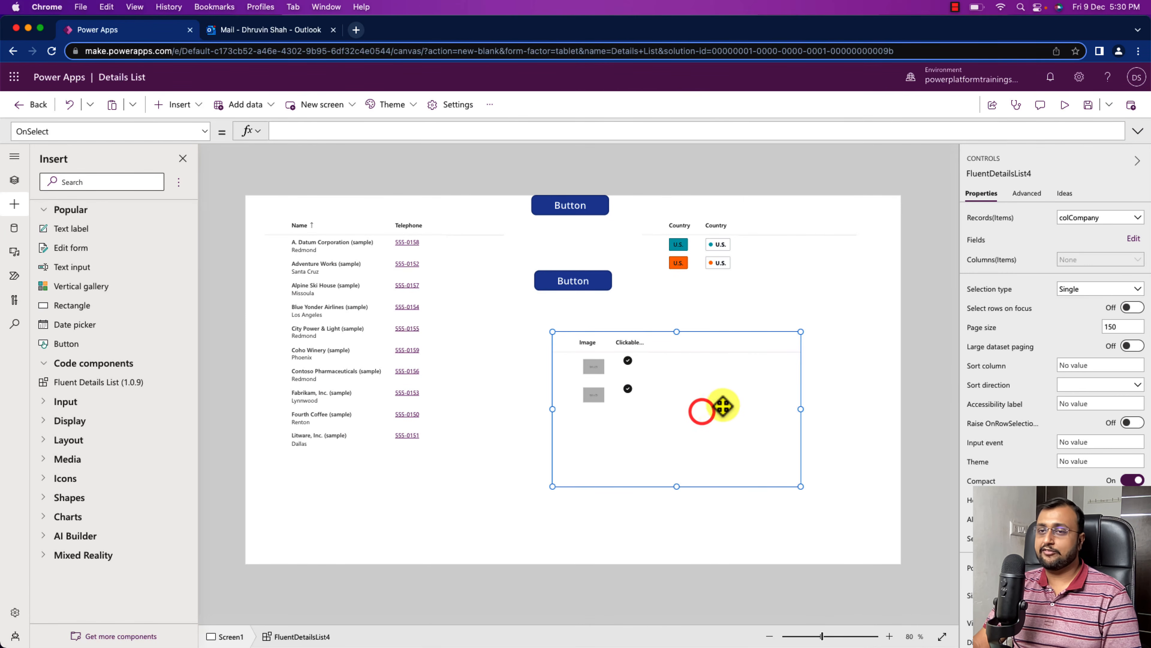
pyautogui.click(205, 131)
pyautogui.click(116, 241)
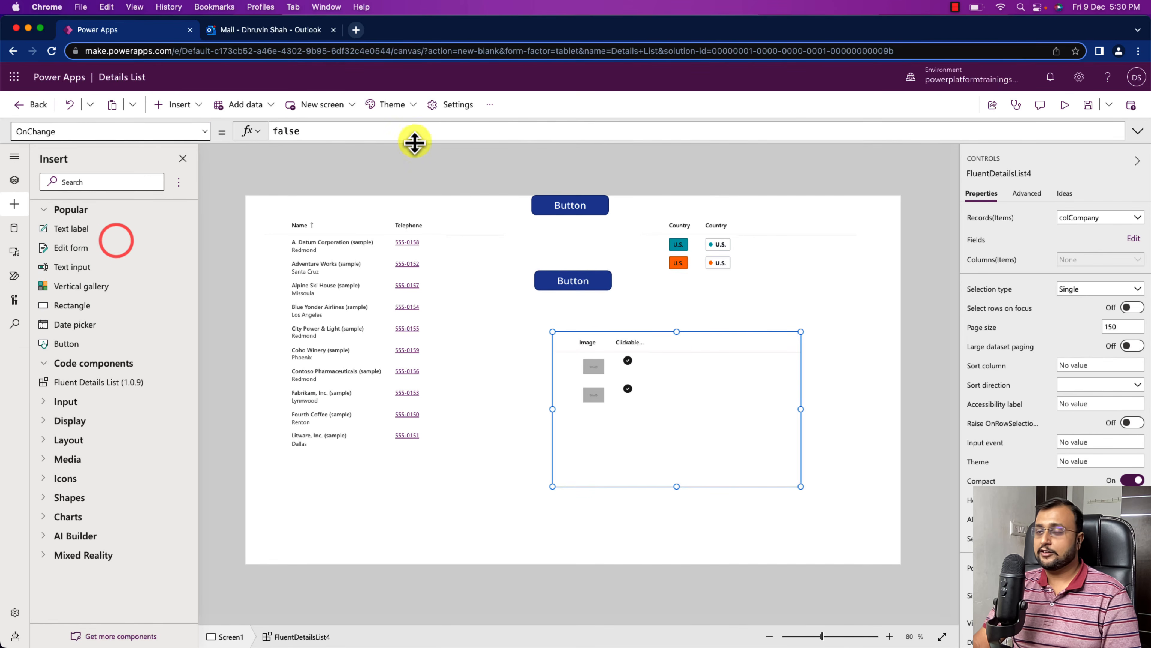
pyautogui.click(385, 131)
pyautogui.click(1138, 132)
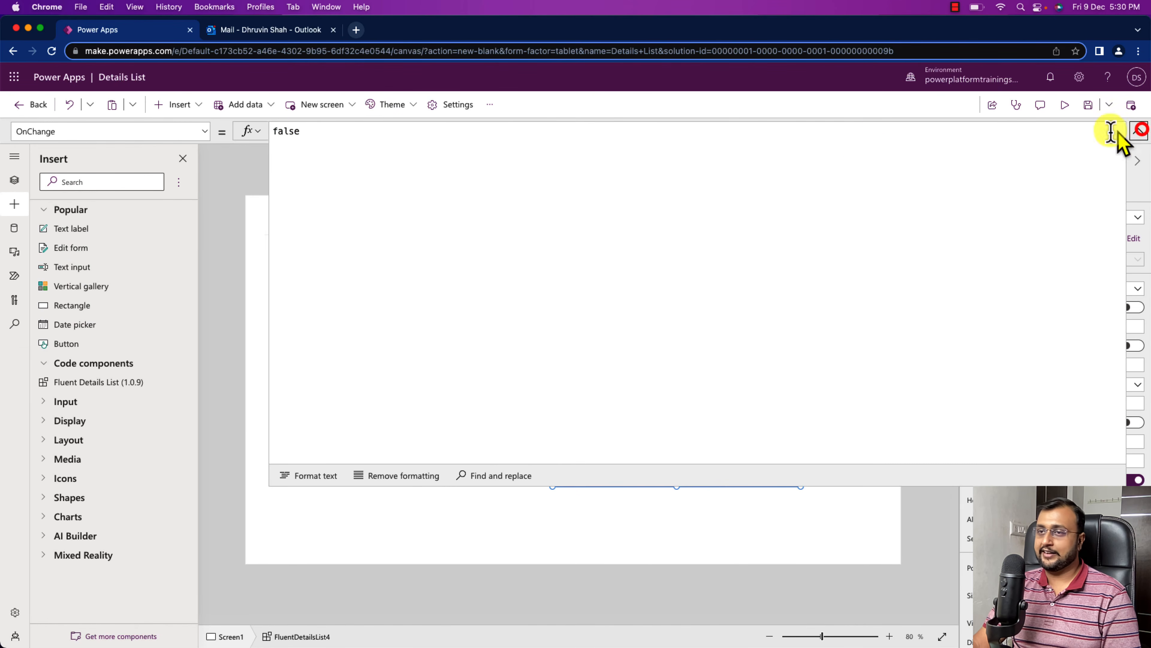
pyautogui.click(574, 185)
pyautogui.write('If(Self.EventName="CellAction",     Notify("CellAction " & Self.EventColumn & " " & Self.EventRowKey) )')
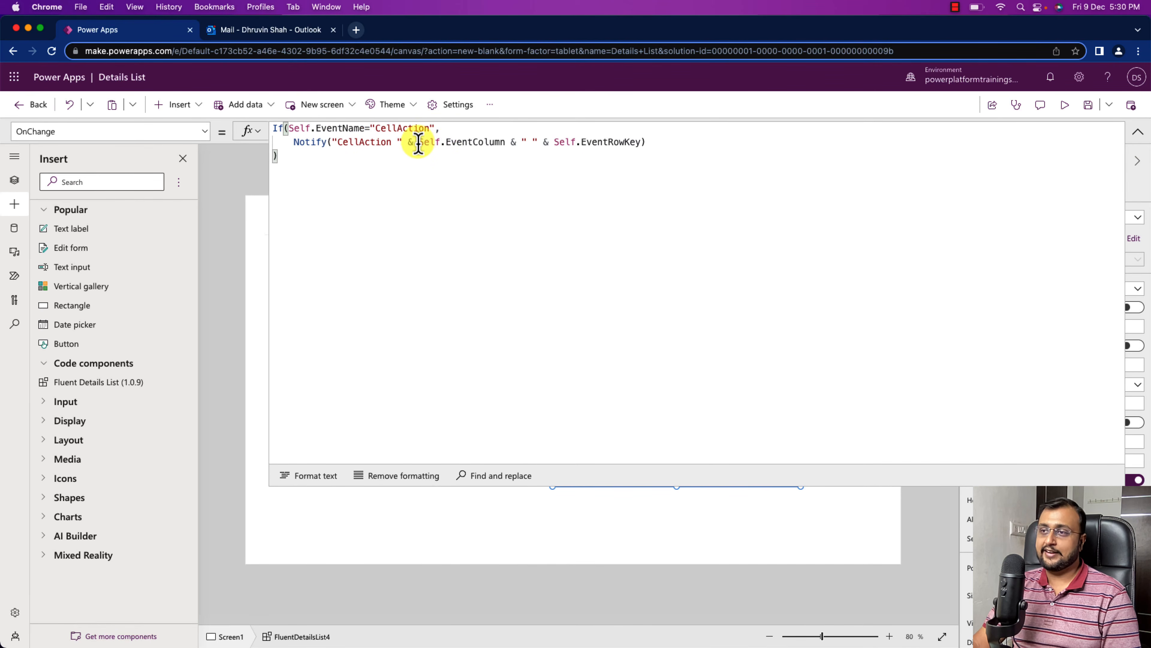
pyautogui.moveTo(420, 144); pyautogui.dragTo(638, 146)
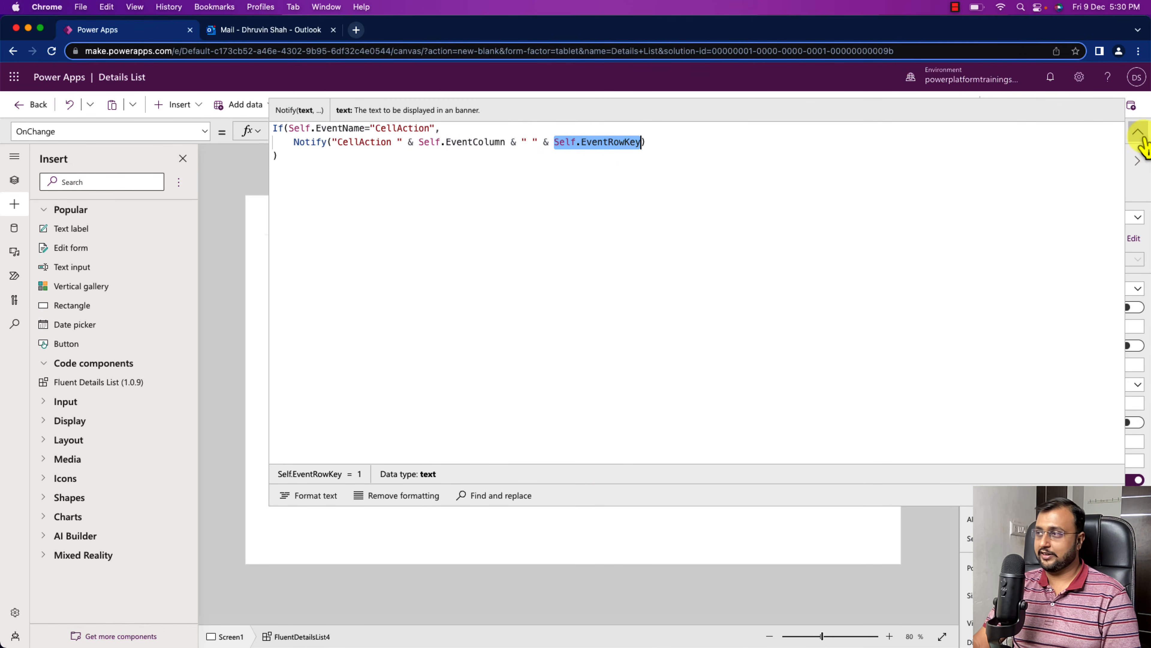
pyautogui.click(1137, 132)
# - Preview the app, test the clickable images in both rows of the colCompany list, and return to editing
pyautogui.click(1064, 104)
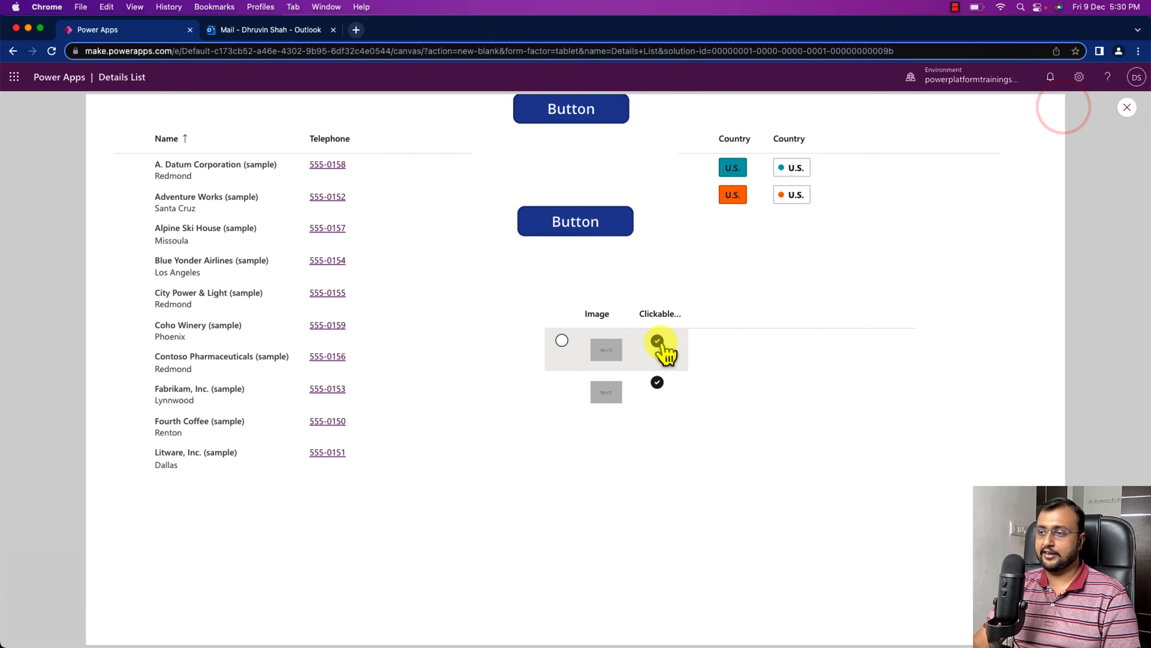
pyautogui.click(660, 340)
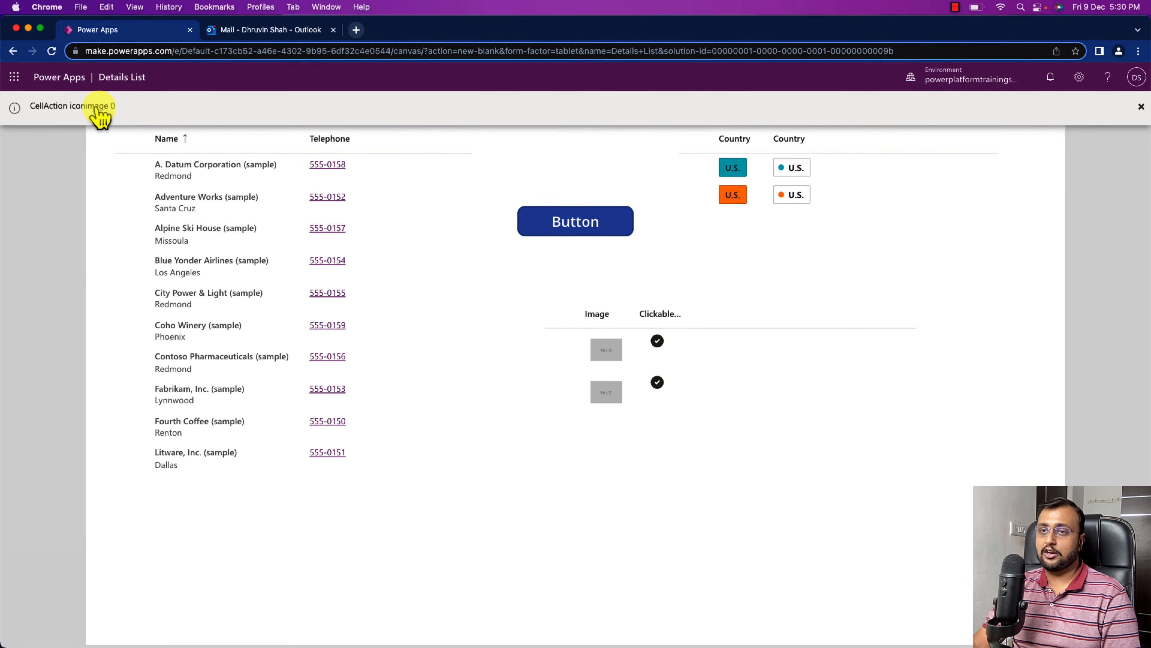
pyautogui.click(658, 383)
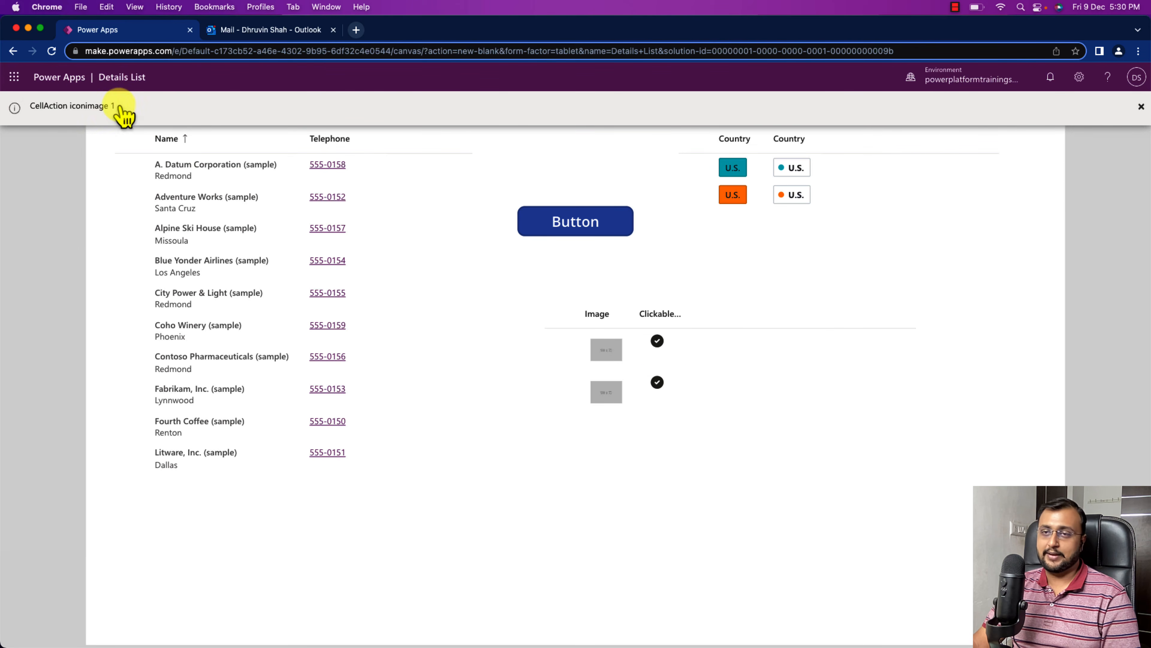
pyautogui.press('Escape')
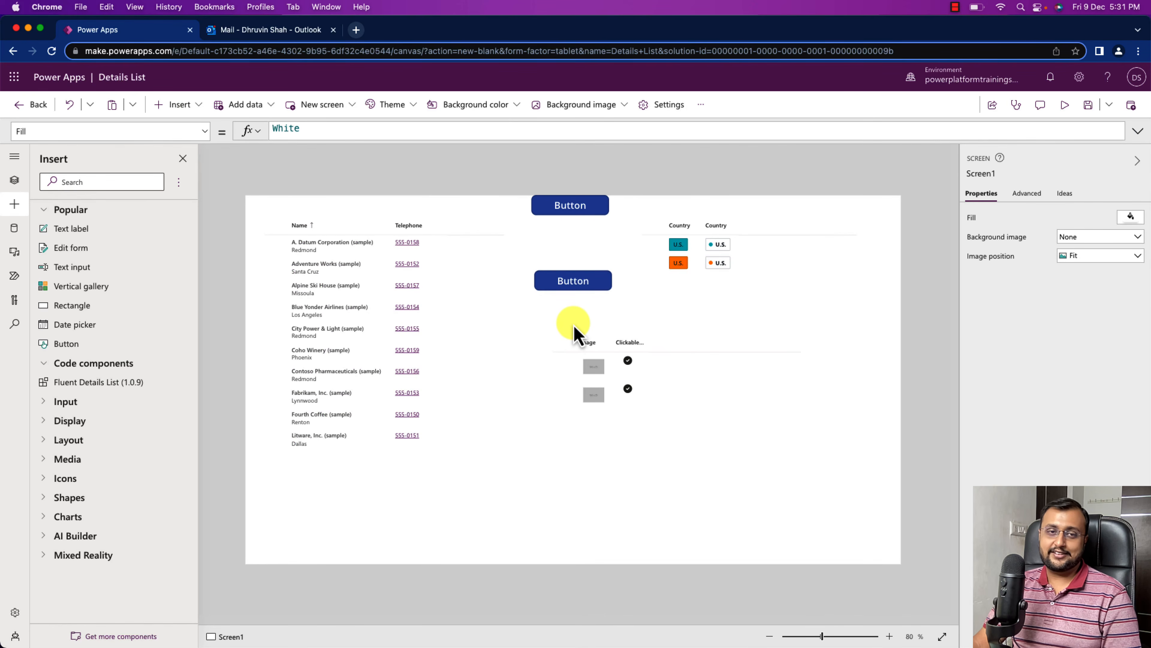